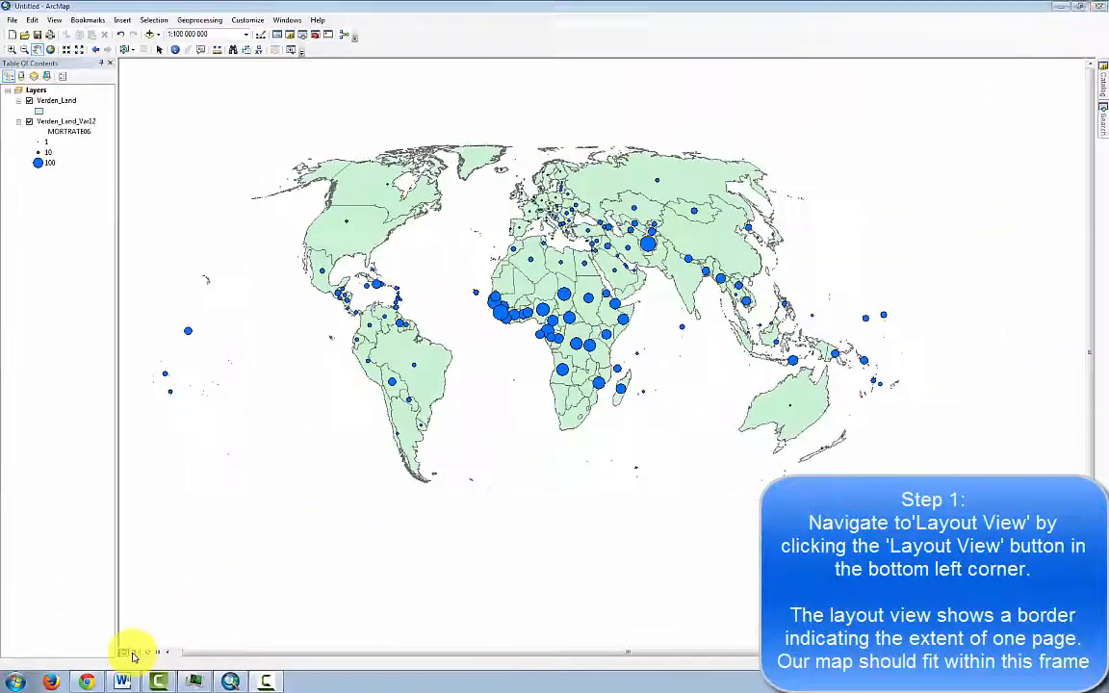
Switch the map to layout view and set the A4 page orientation to landscape.
click(133, 654)
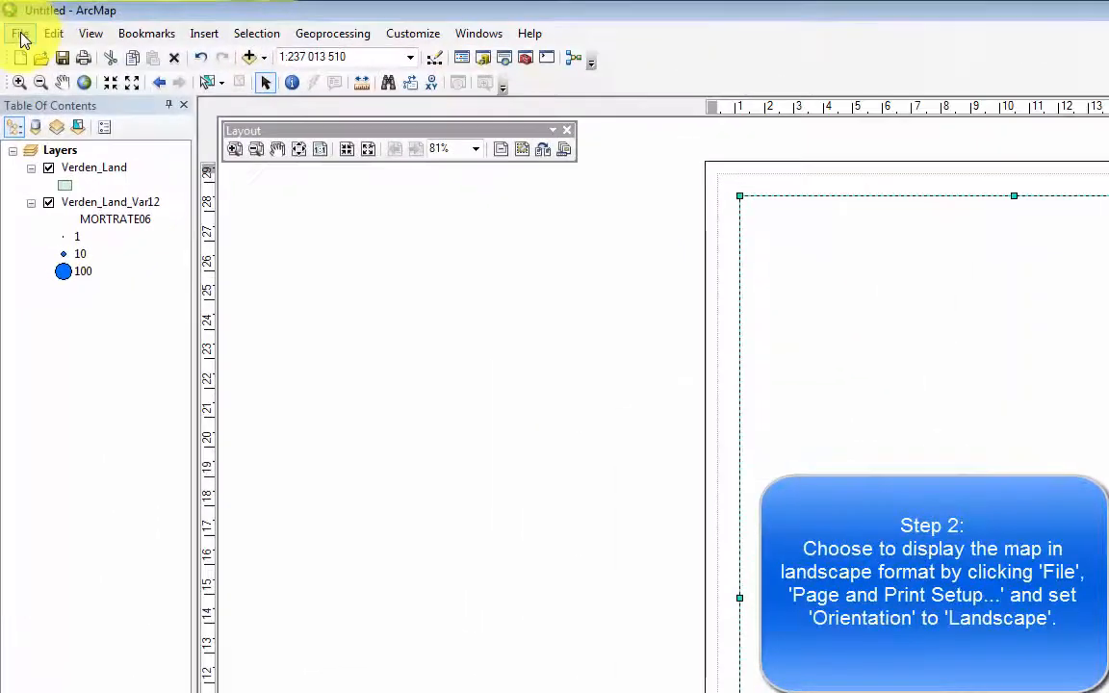
click(22, 37)
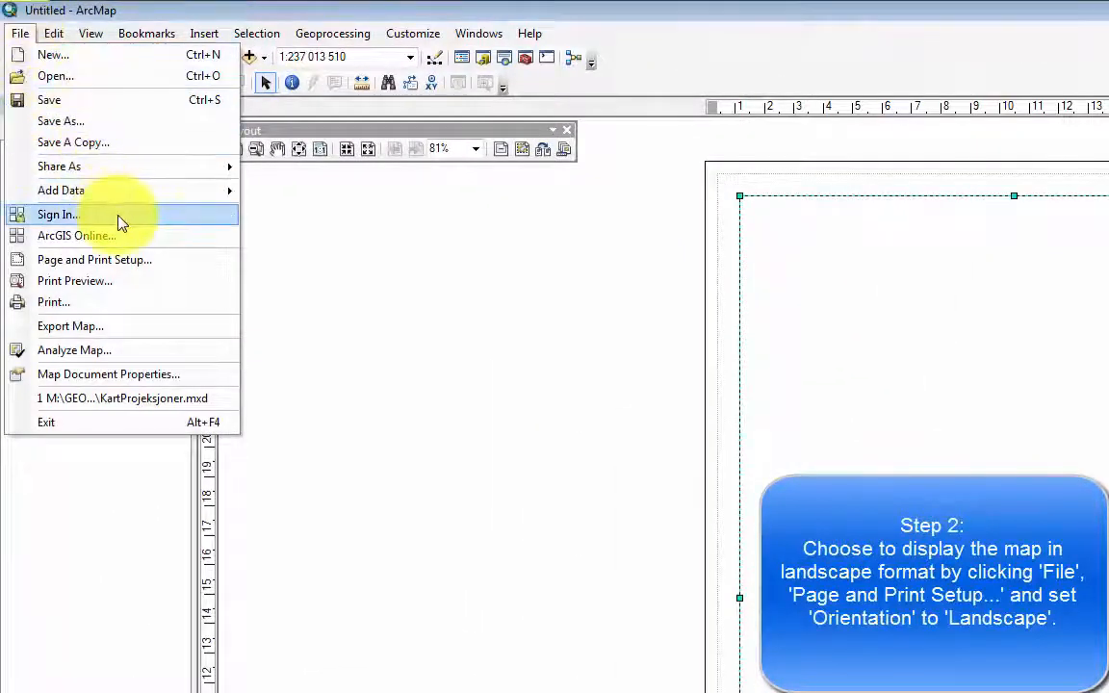
click(129, 263)
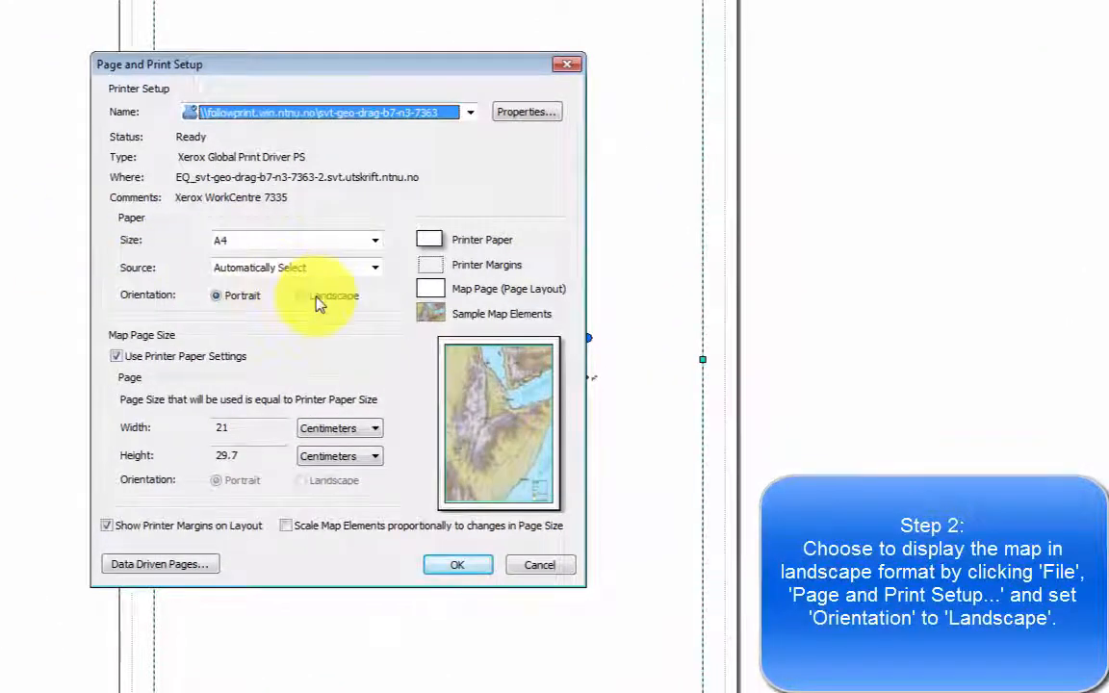
click(317, 303)
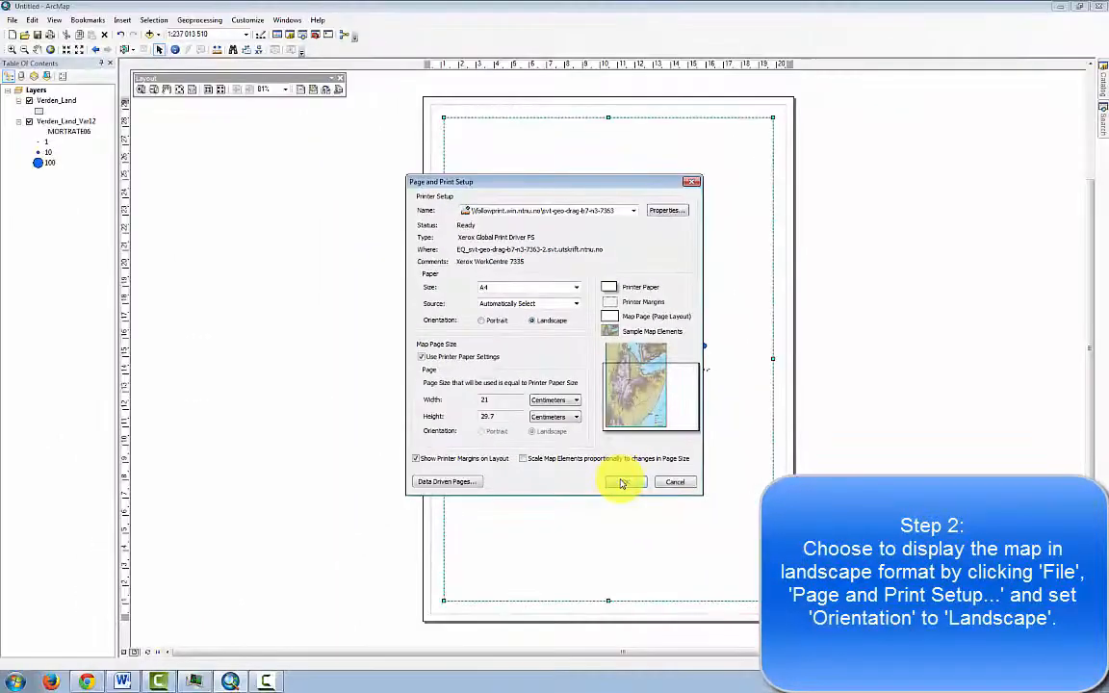
click(621, 484)
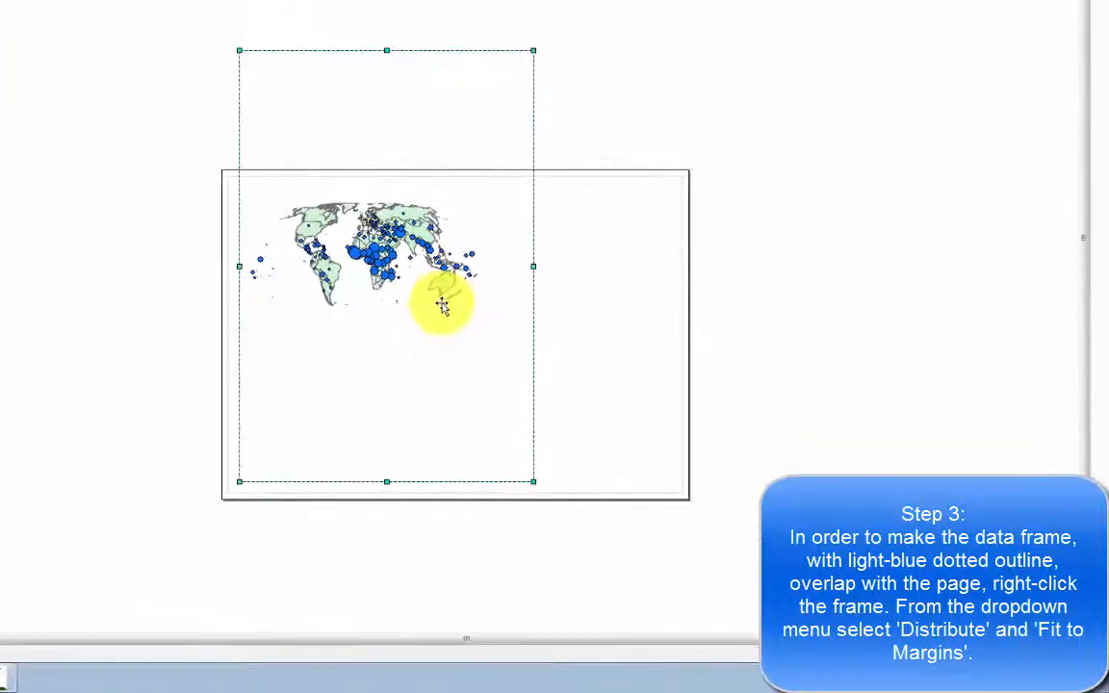
Fit the data frame to the page margins.
right_click(441, 305)
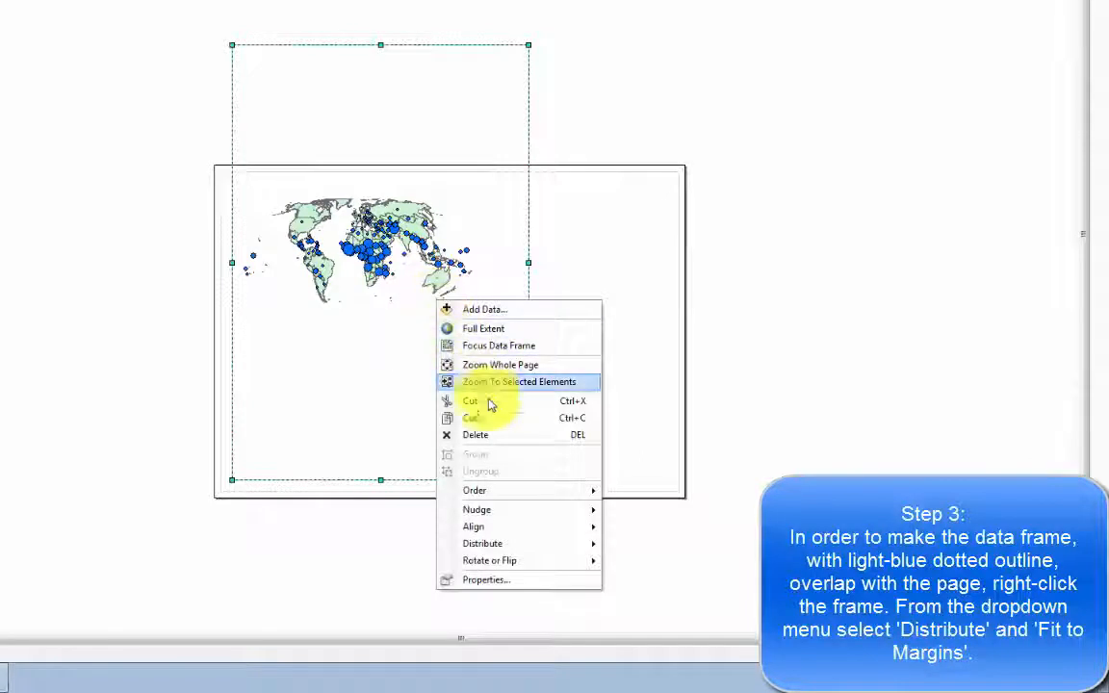
mouse_move(510, 550)
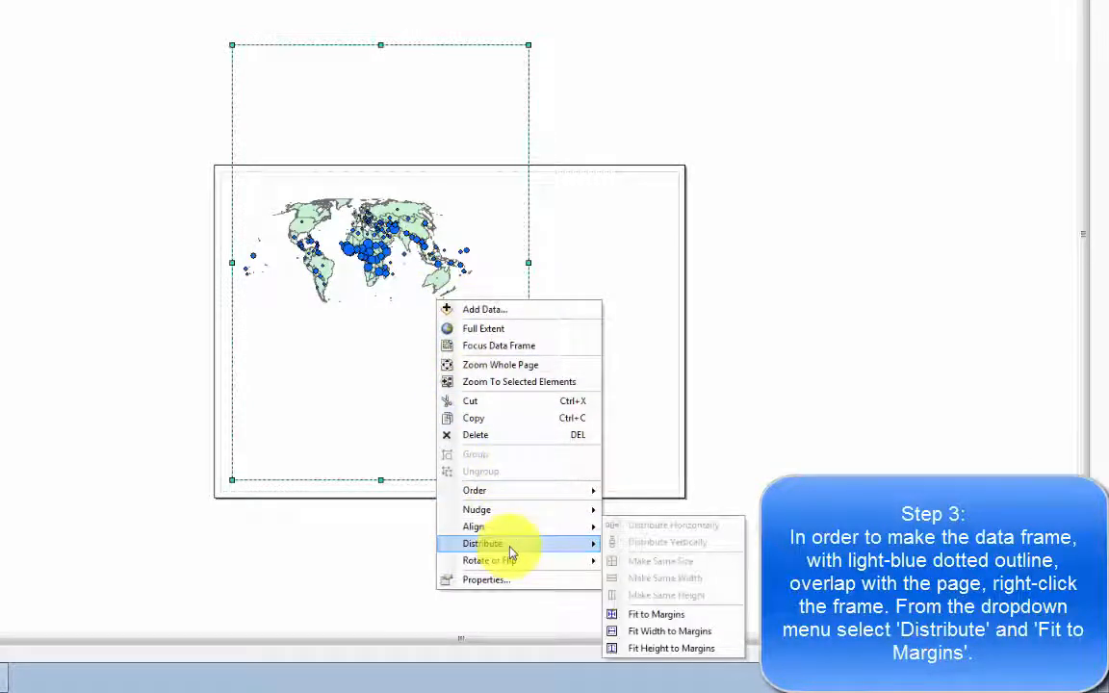
click(642, 616)
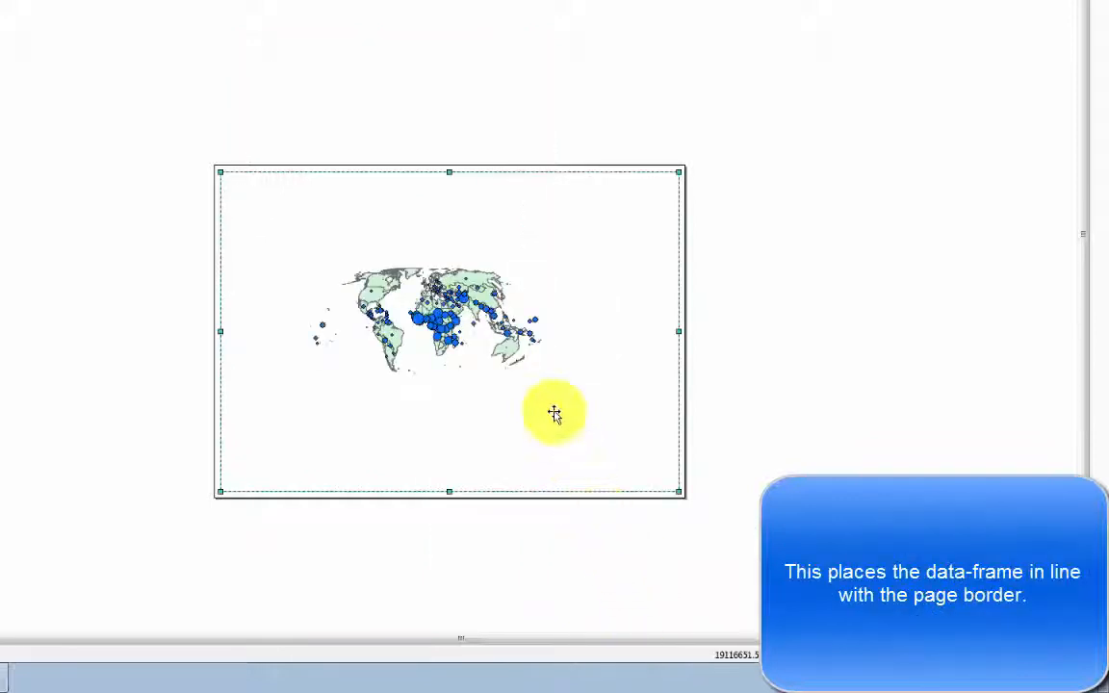
Shrink the data frame's height, leaving a narrow strip above it and a wider strip below it on the page.
scroll(555, 413, up, 1)
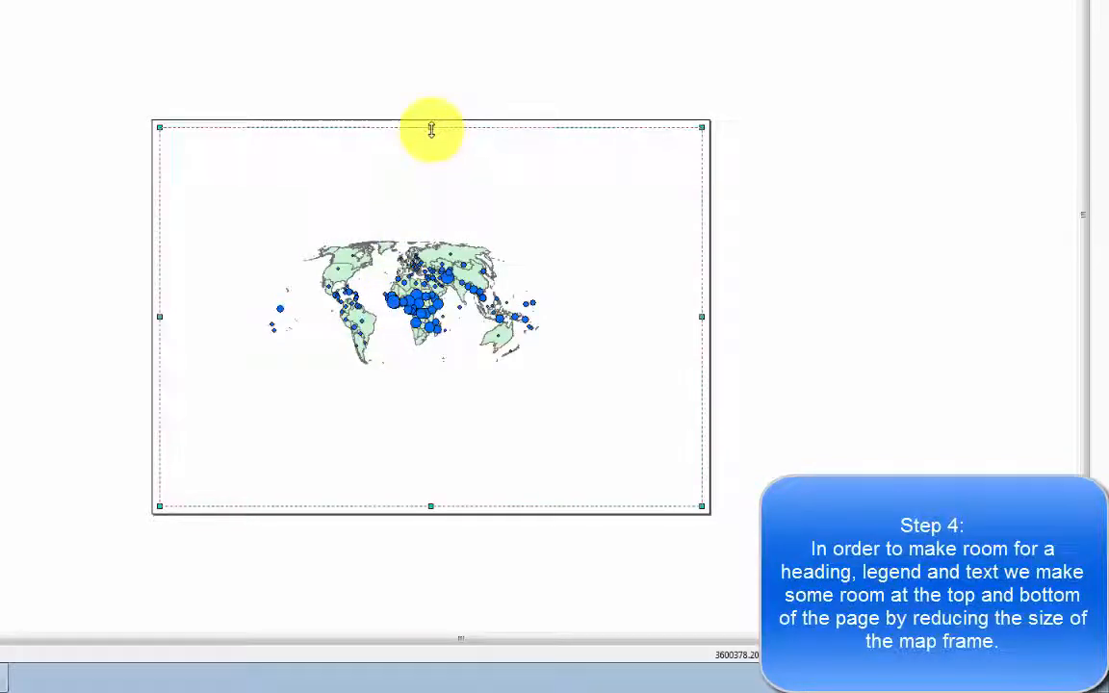
drag(431, 129, 425, 159)
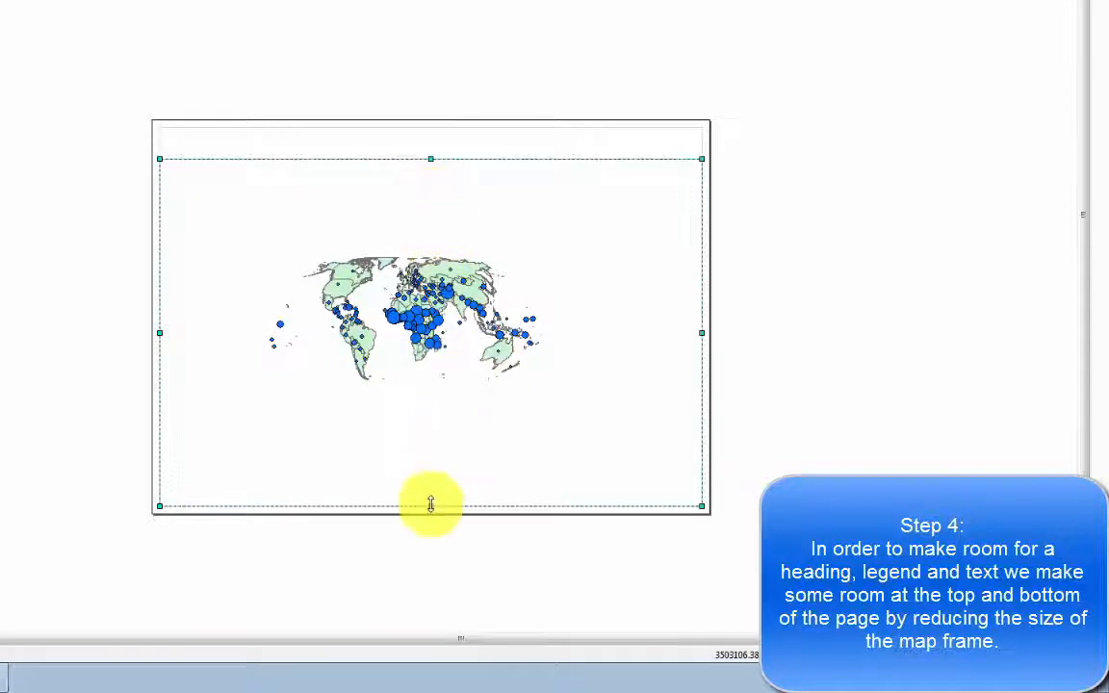
drag(430, 503, 439, 406)
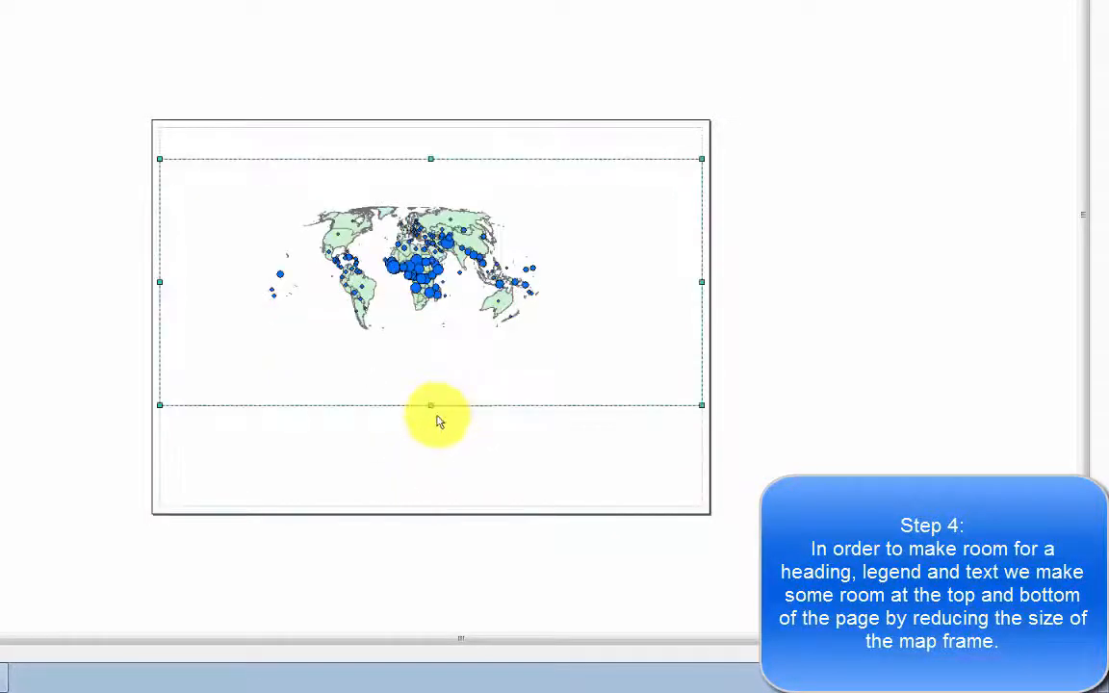
click(67, 215)
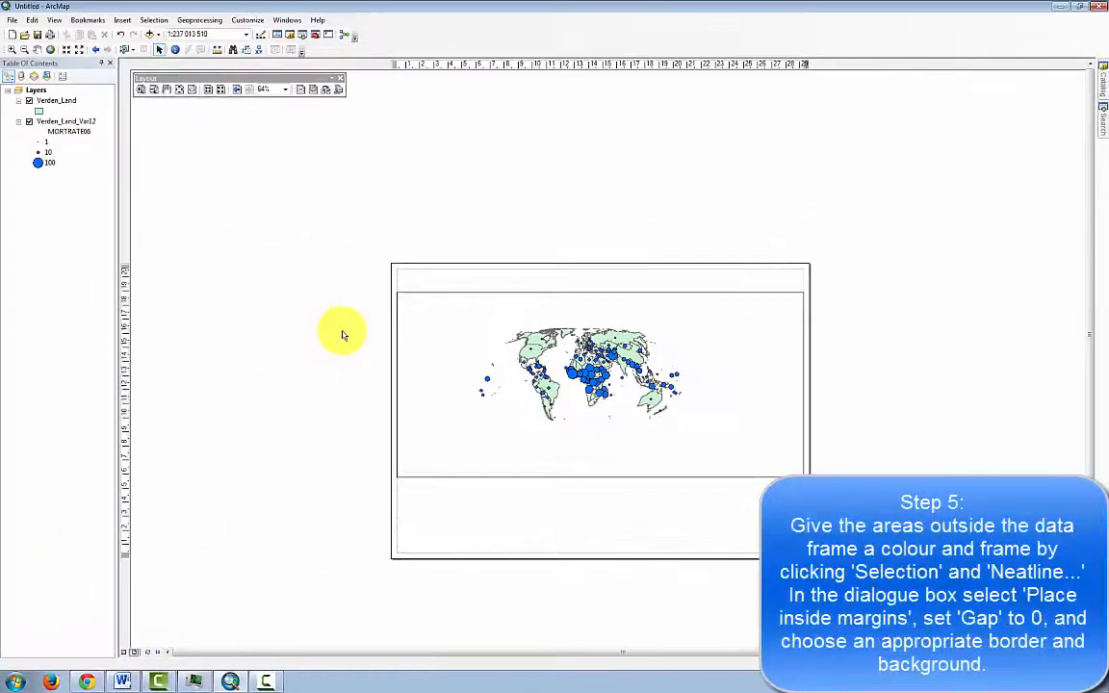
Insert a neatline placed inside the margins with a gap of 0 pts and a Grey 10% background.
click(126, 20)
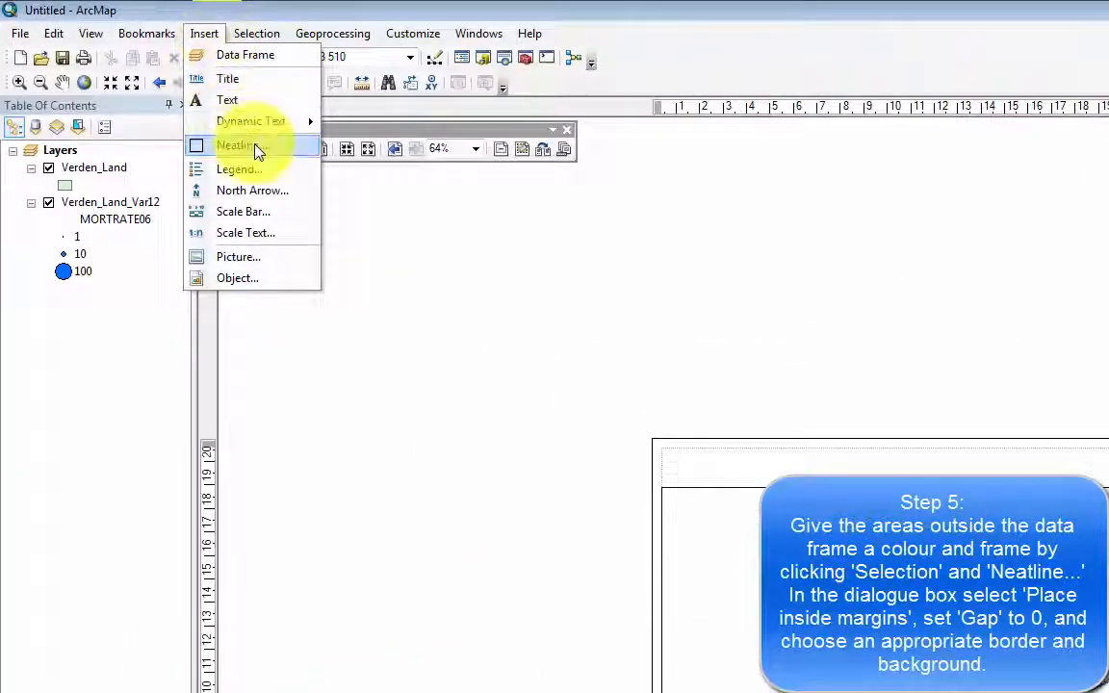
click(245, 146)
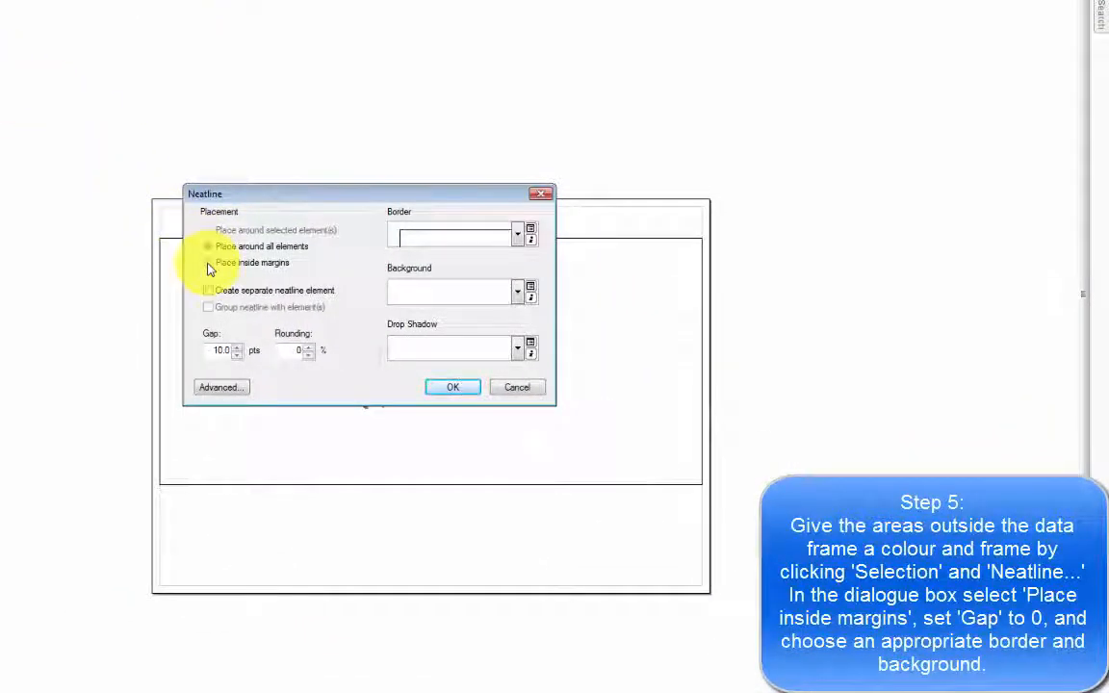
click(209, 265)
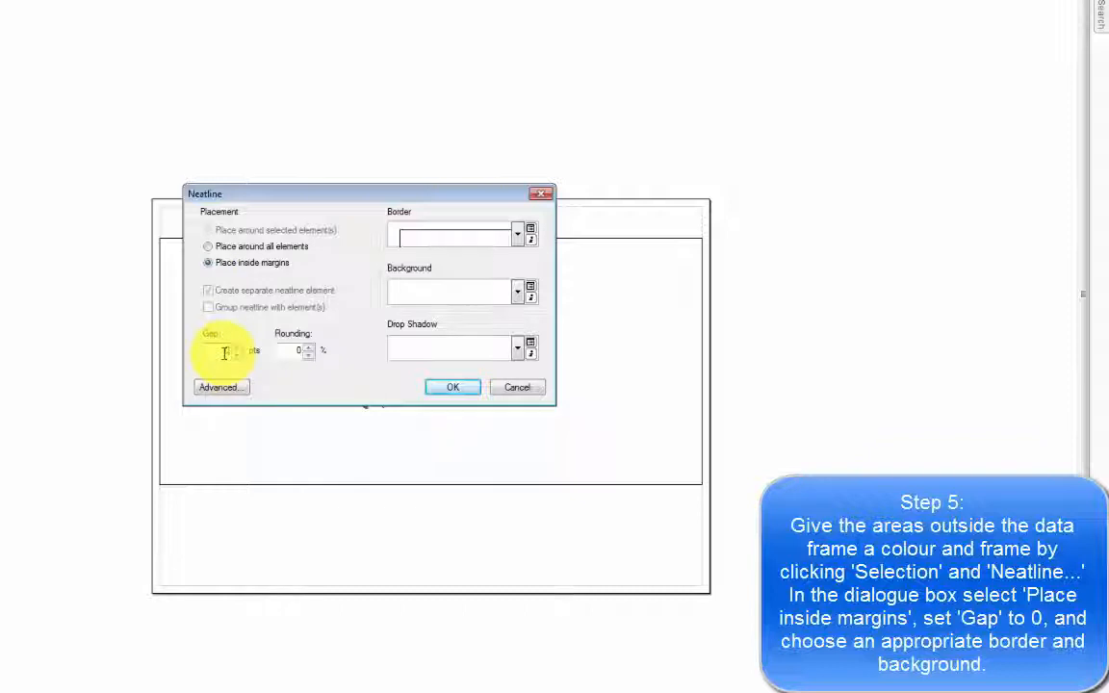
click(517, 292)
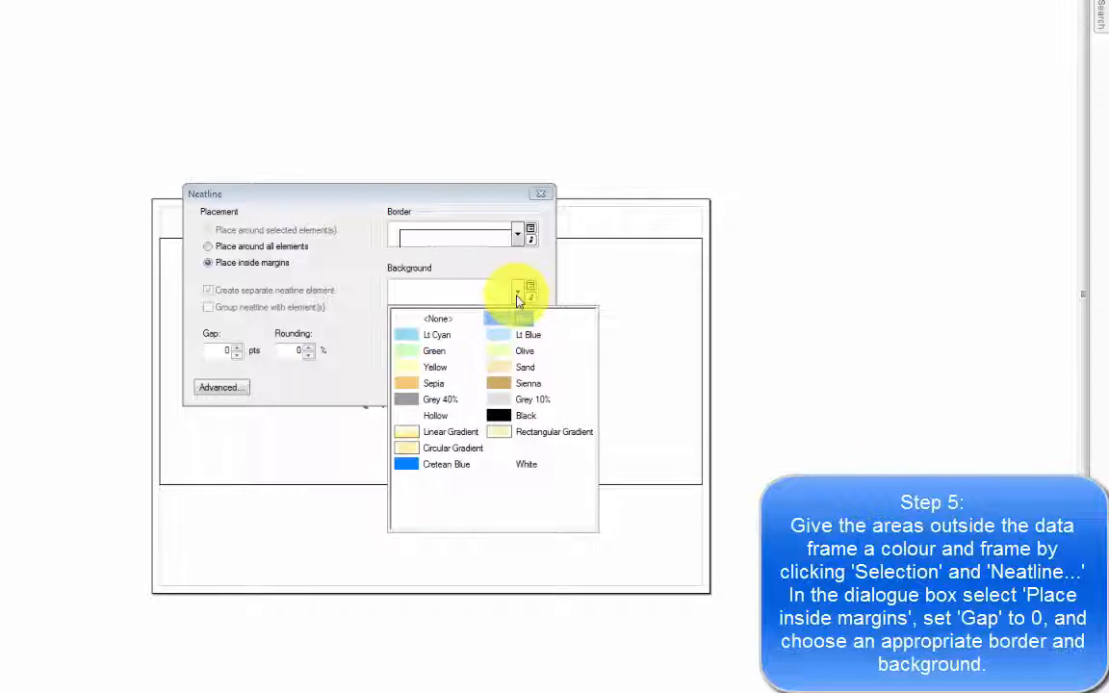
click(501, 401)
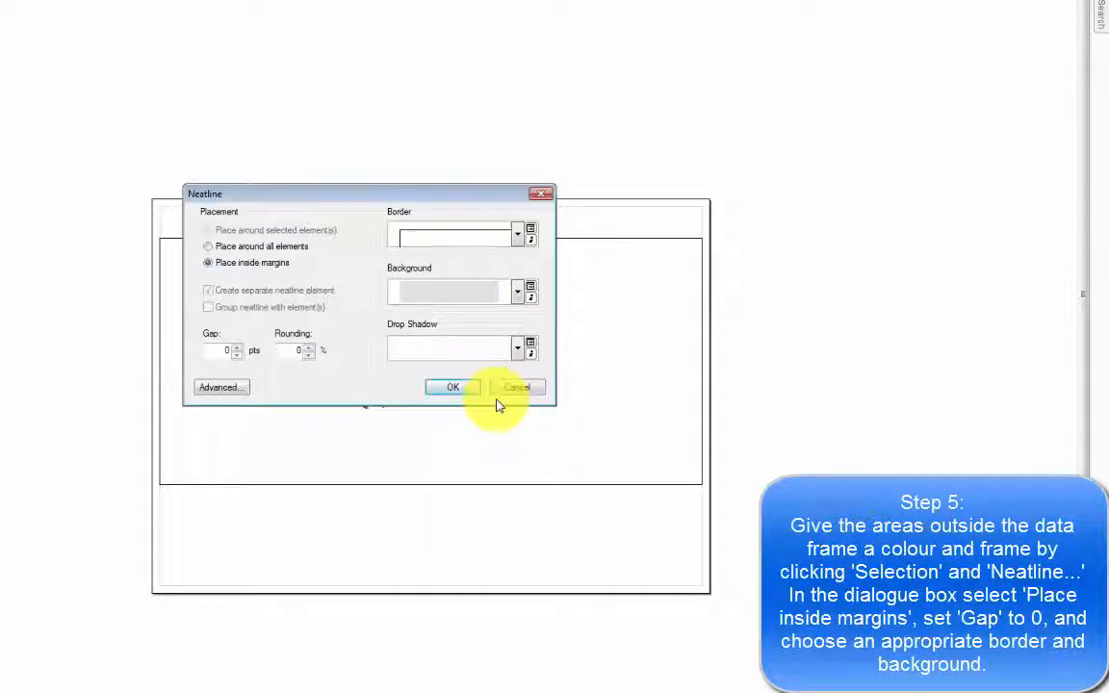
click(449, 388)
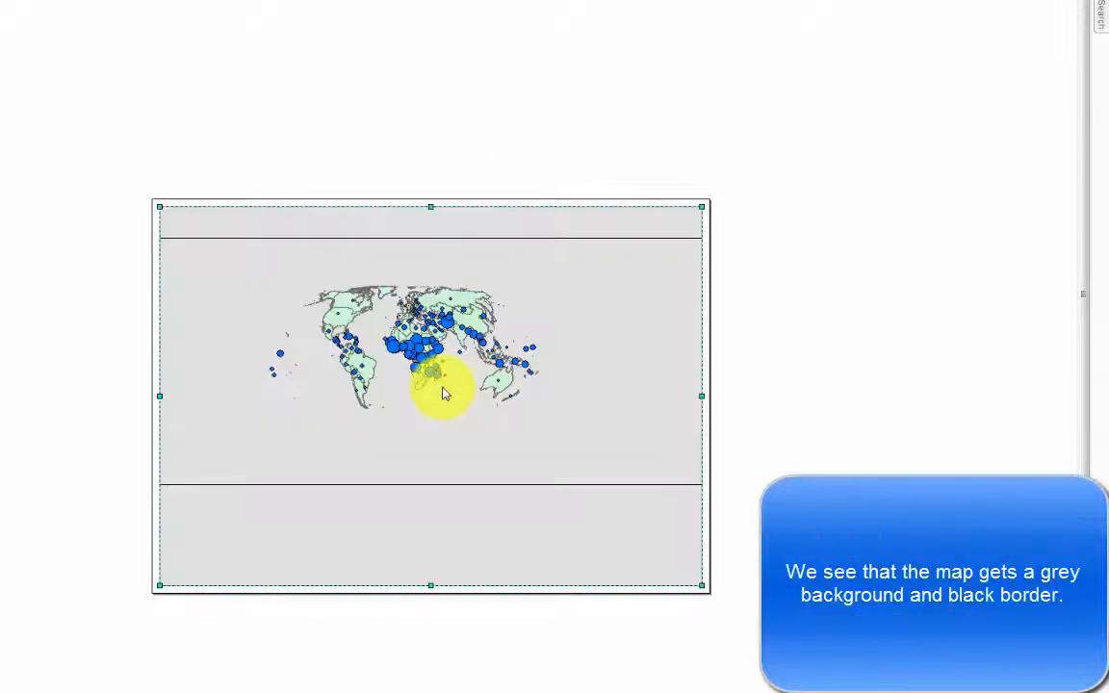
click(70, 366)
Give the data frame a Lt Blue background through its frame properties.
click(346, 400)
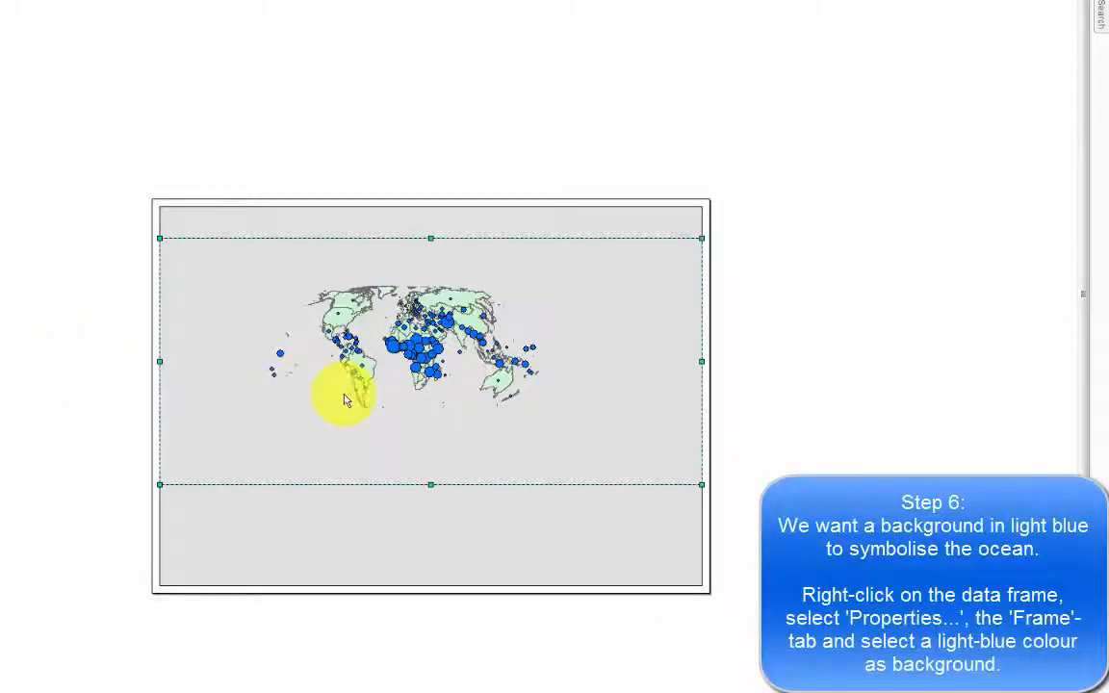
right_click(344, 398)
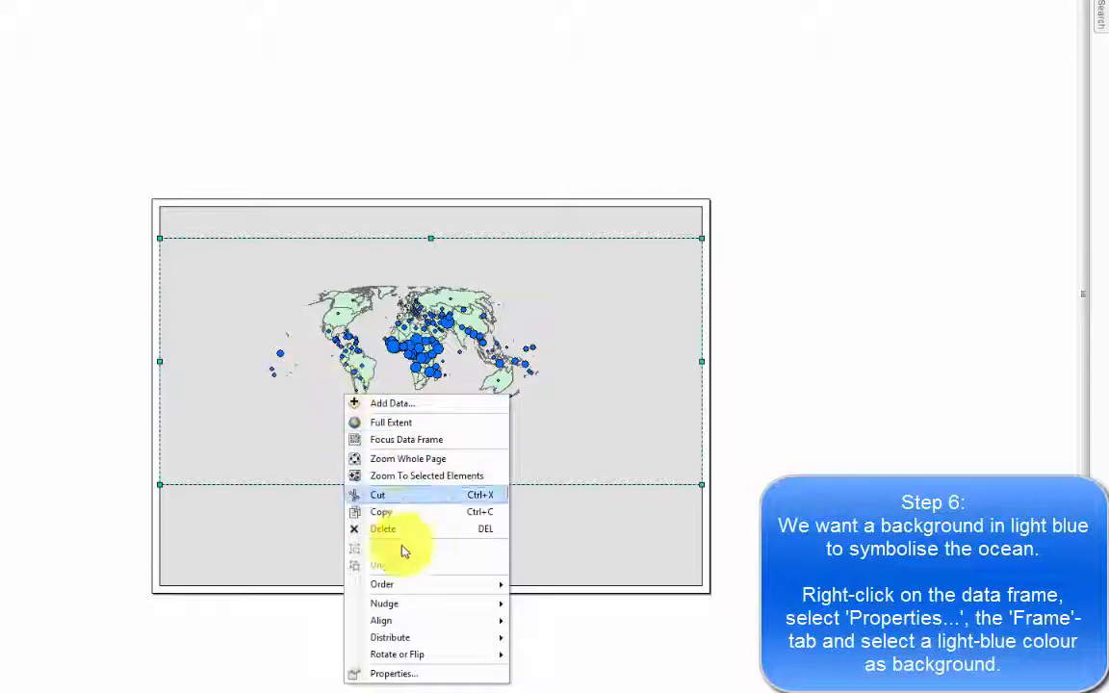
click(426, 678)
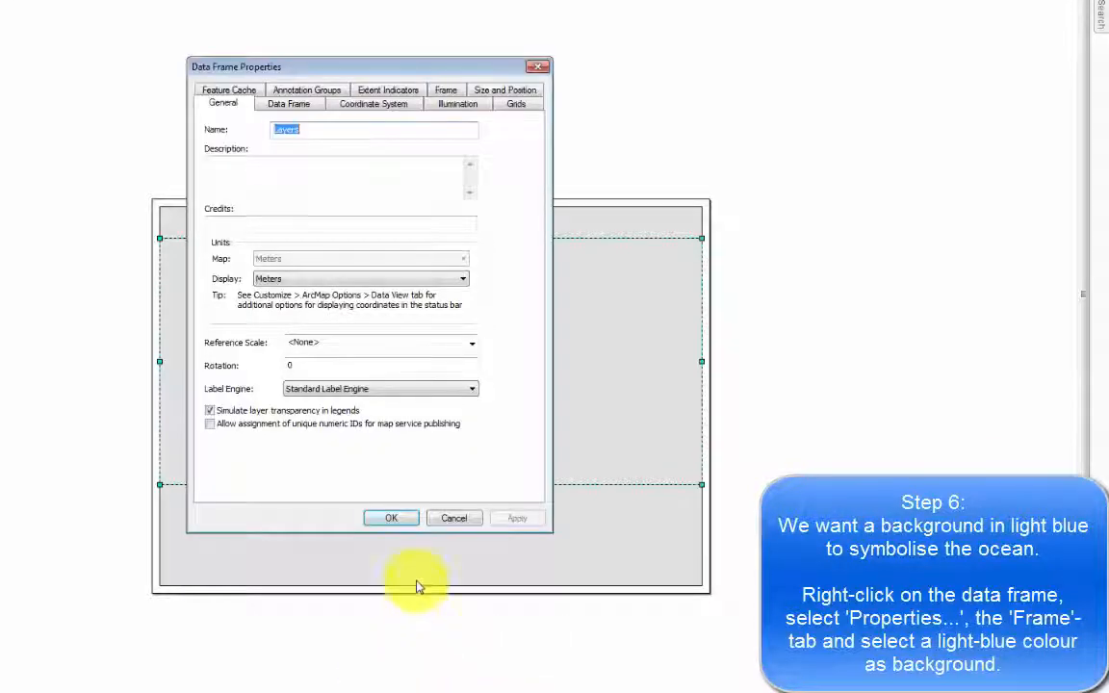
click(445, 90)
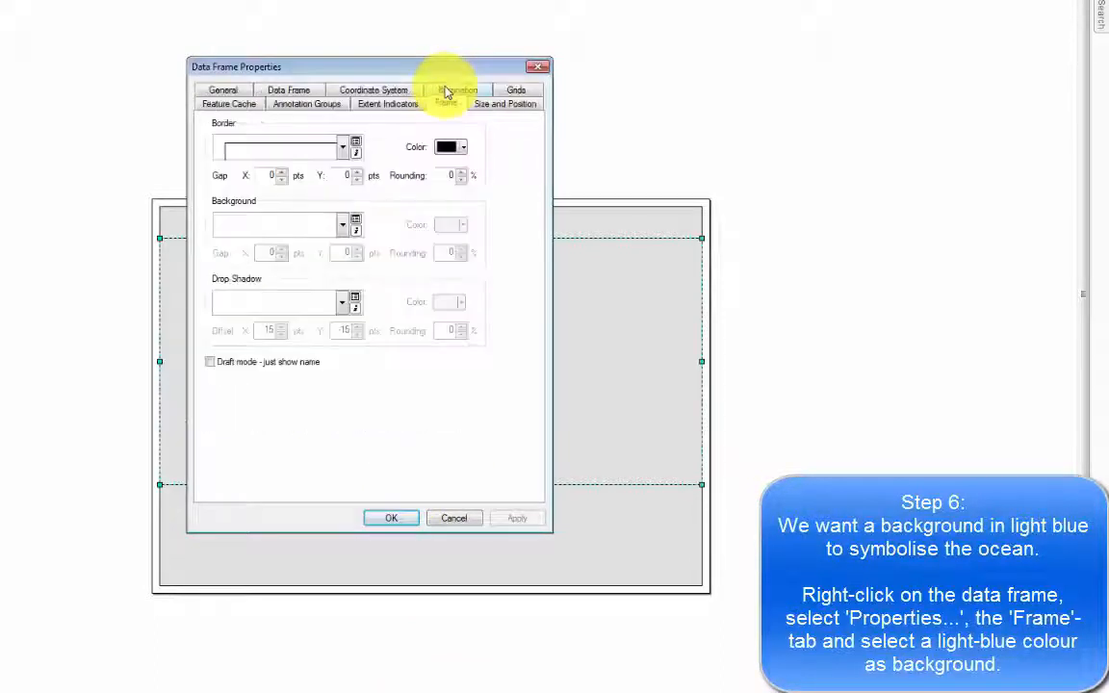
click(342, 226)
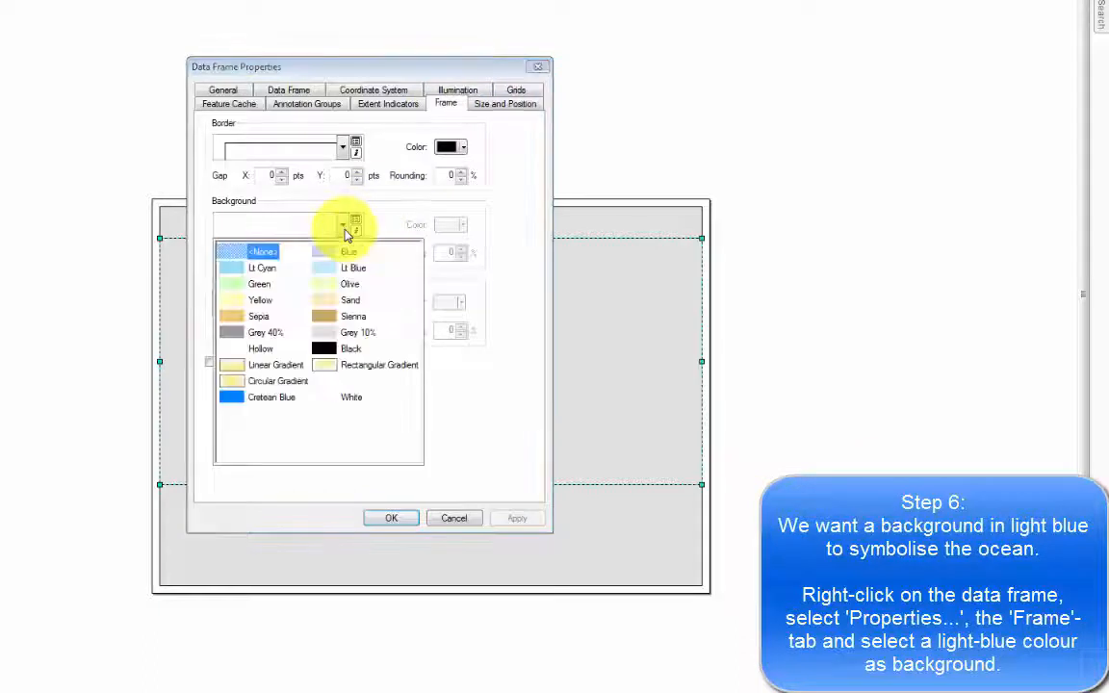
click(325, 268)
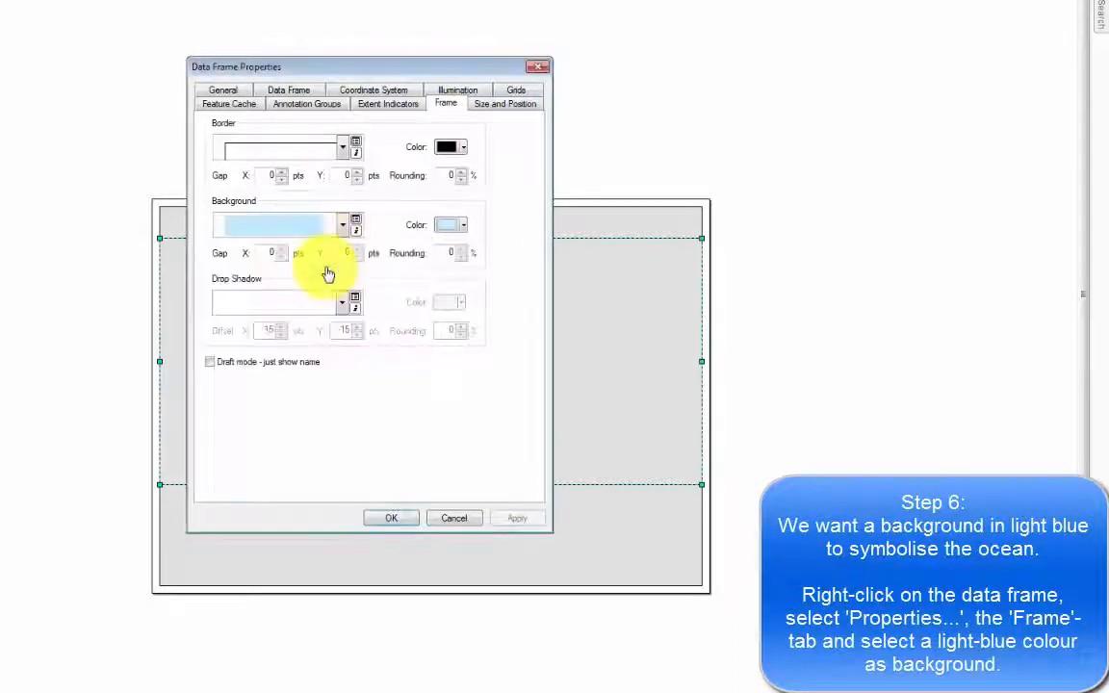
click(392, 519)
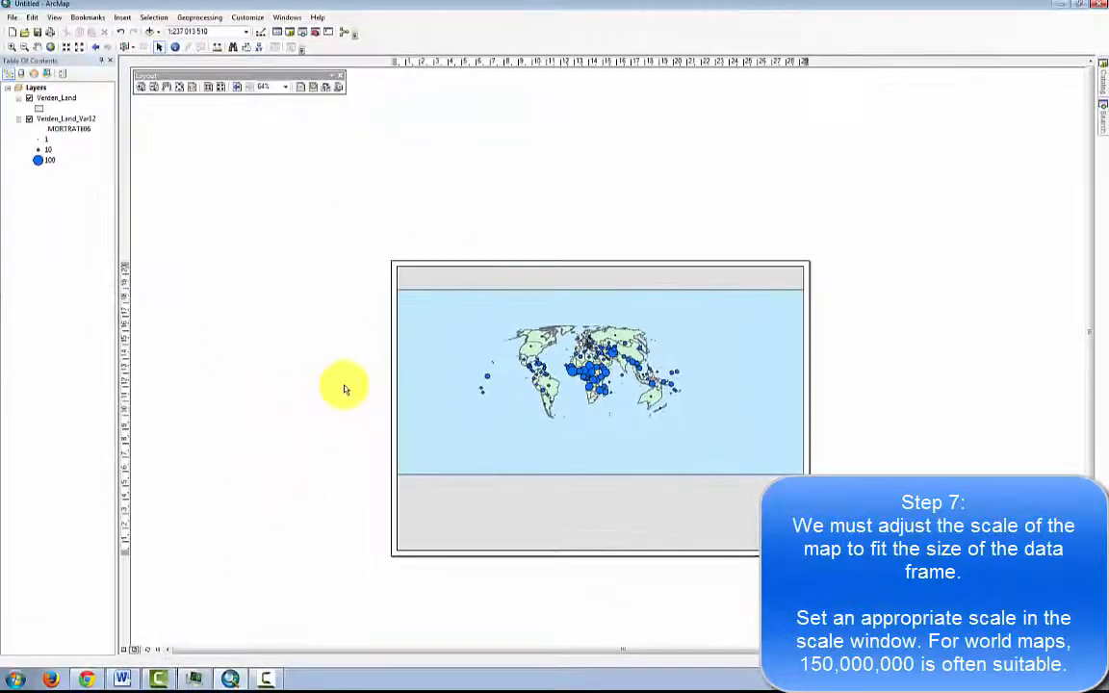
Set the data frame's map scale to 1:150 000 000.
click(545, 363)
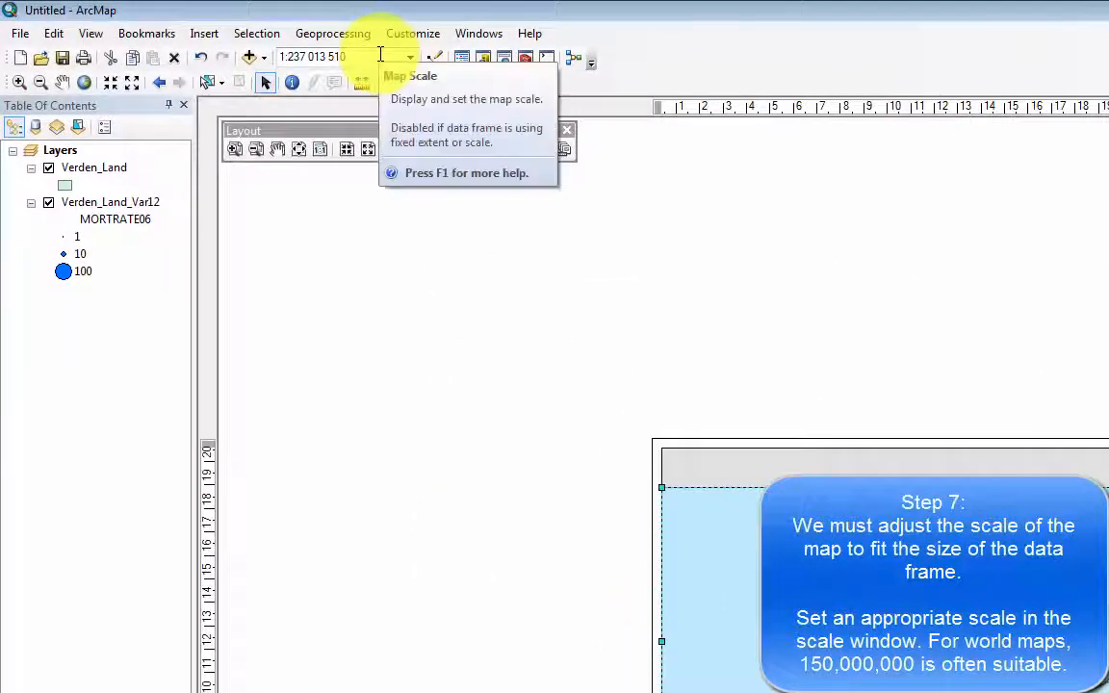
click(381, 55)
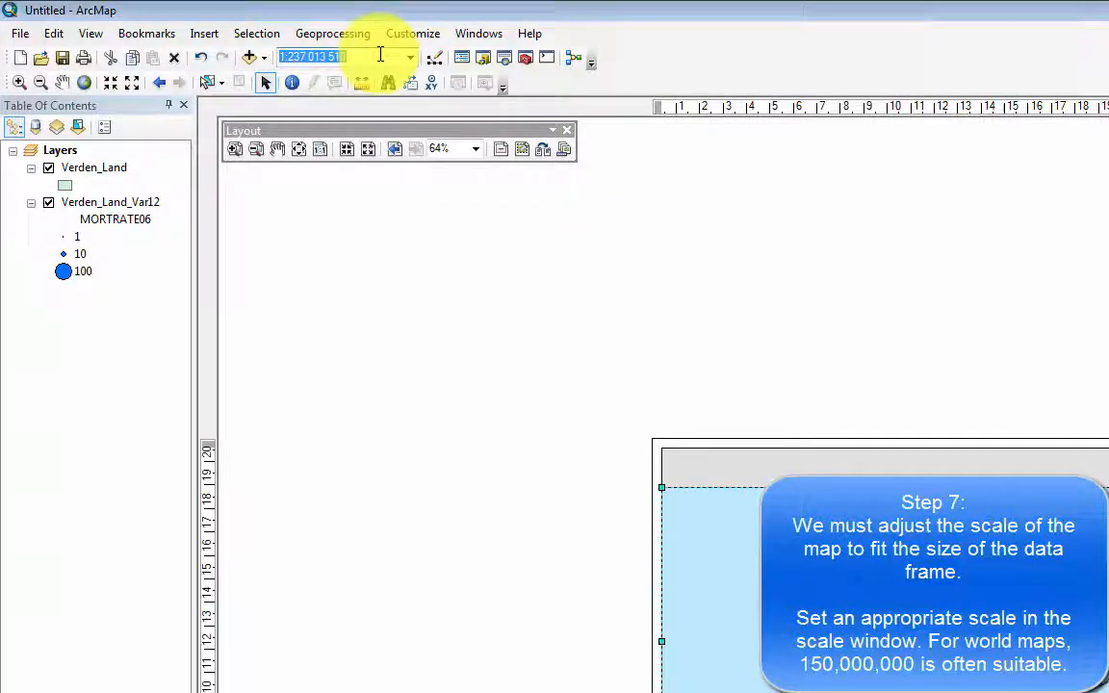
text(150)
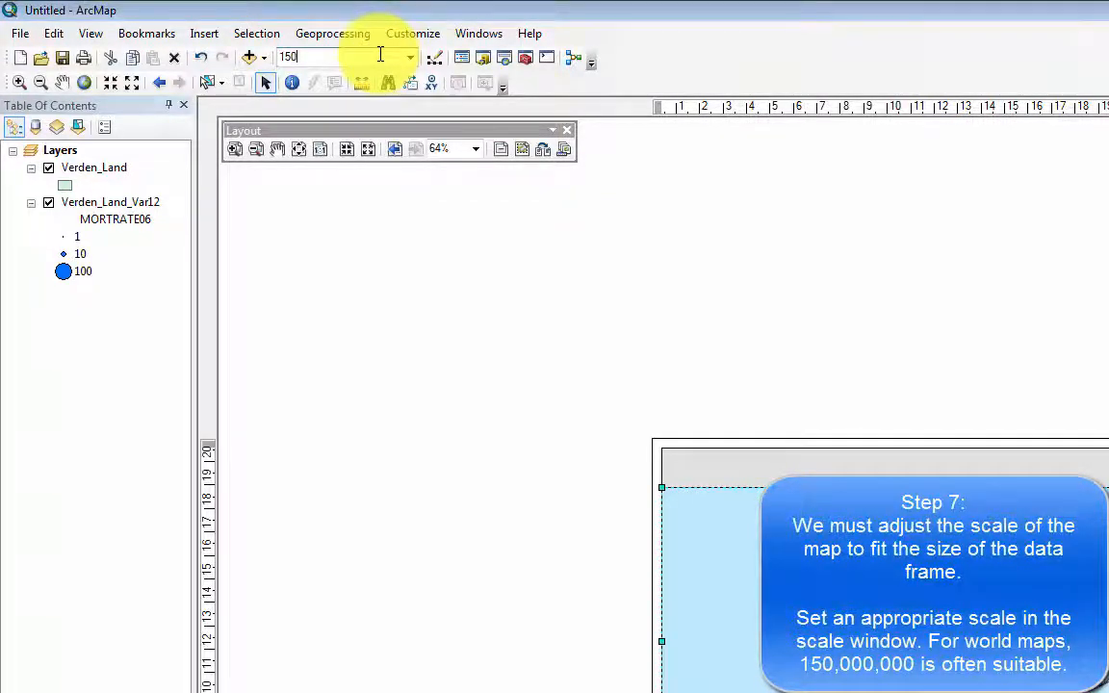
text(000000)
key(Return)
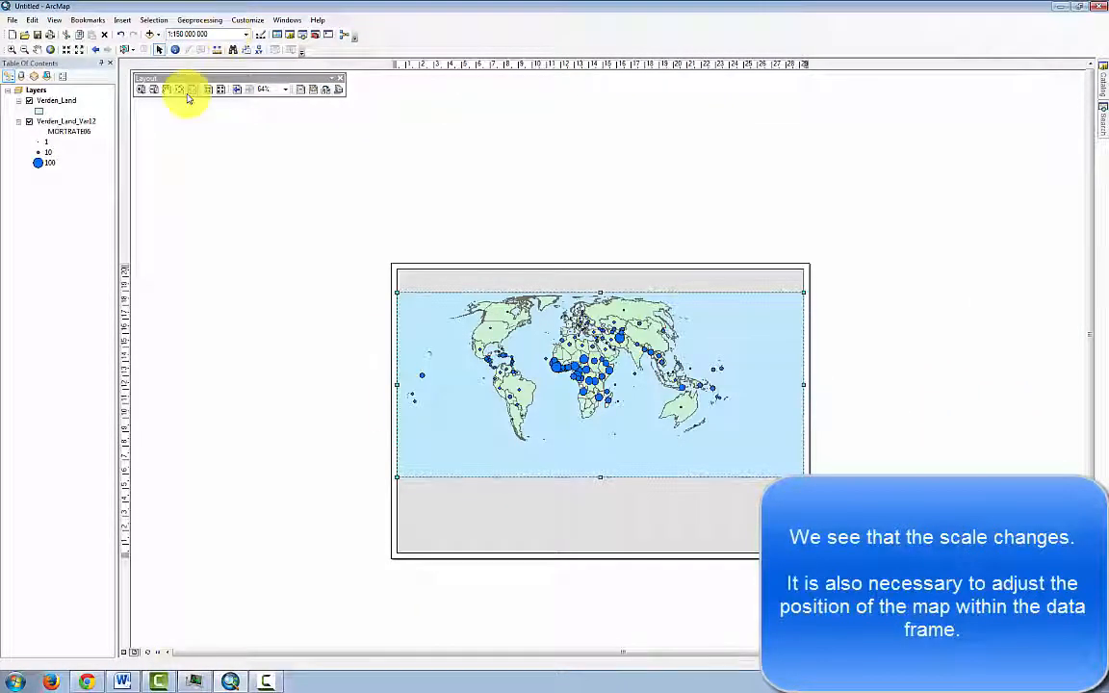
Pan the world map slightly right and down to centre it within the data frame, and deselect the frame.
click(37, 49)
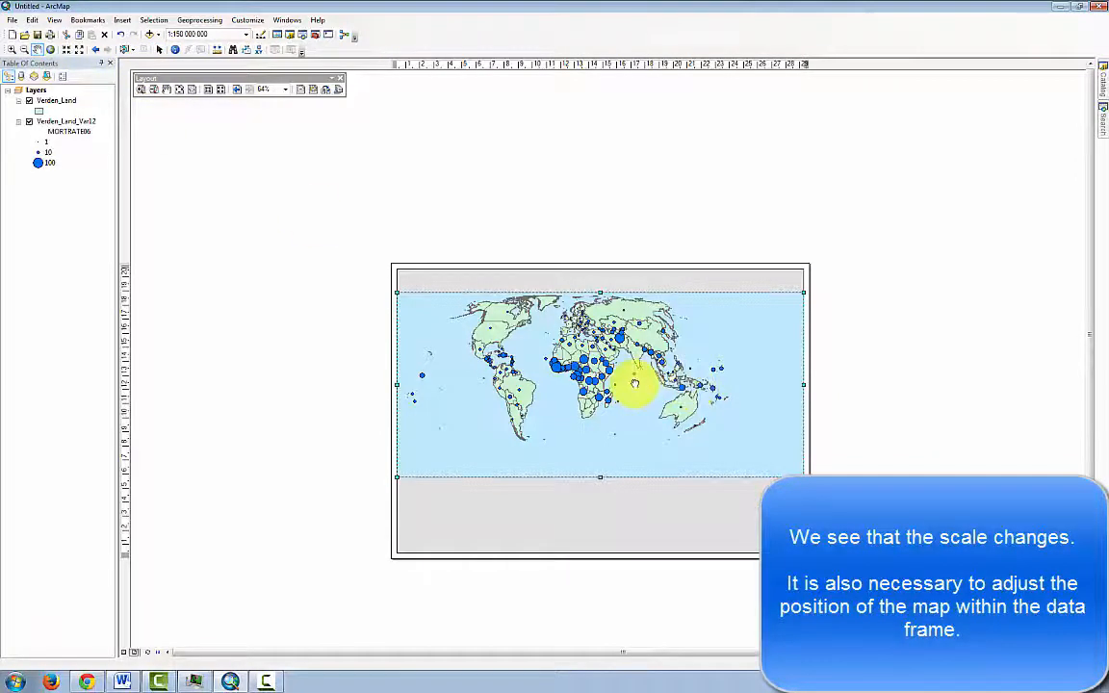
drag(631, 378, 651, 386)
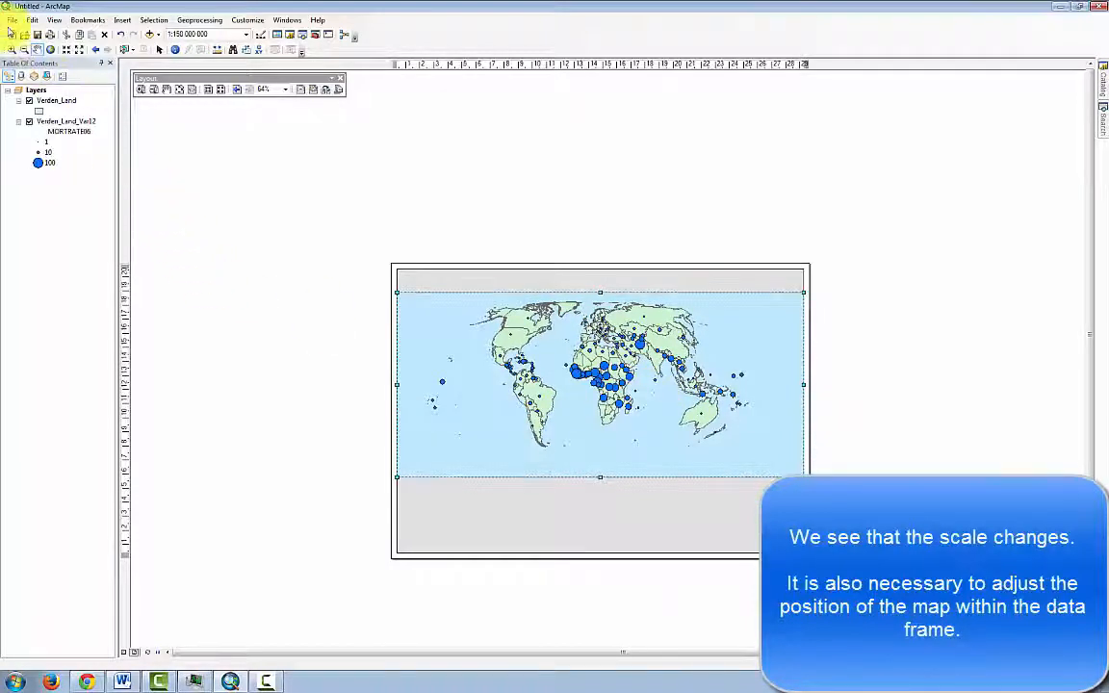
click(158, 52)
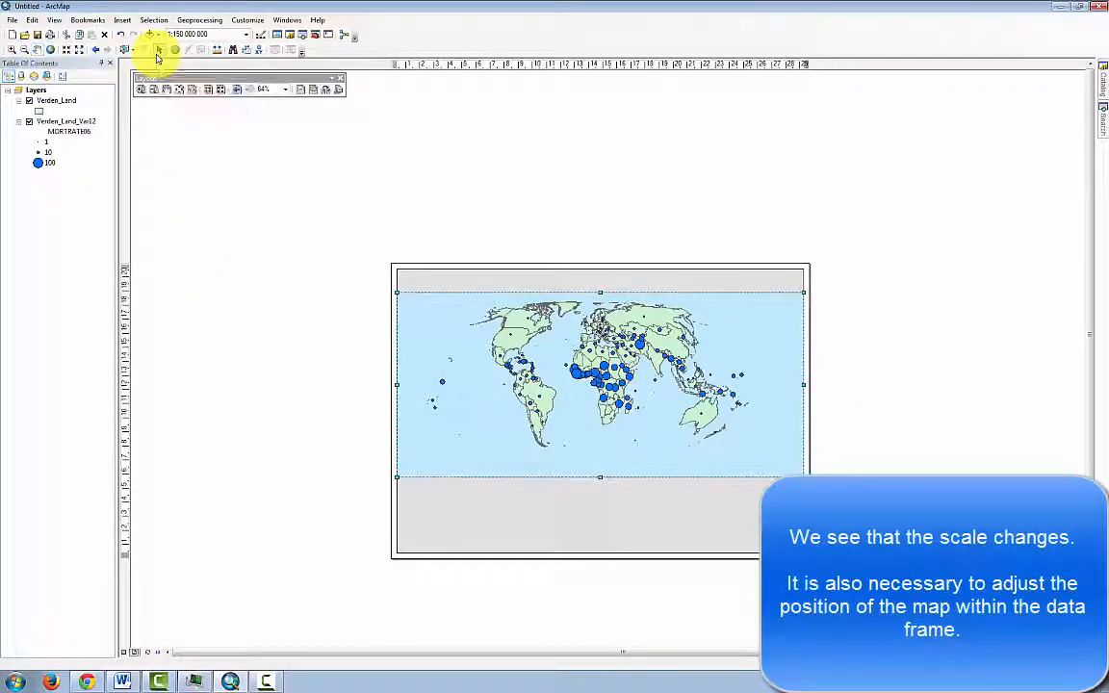
click(310, 370)
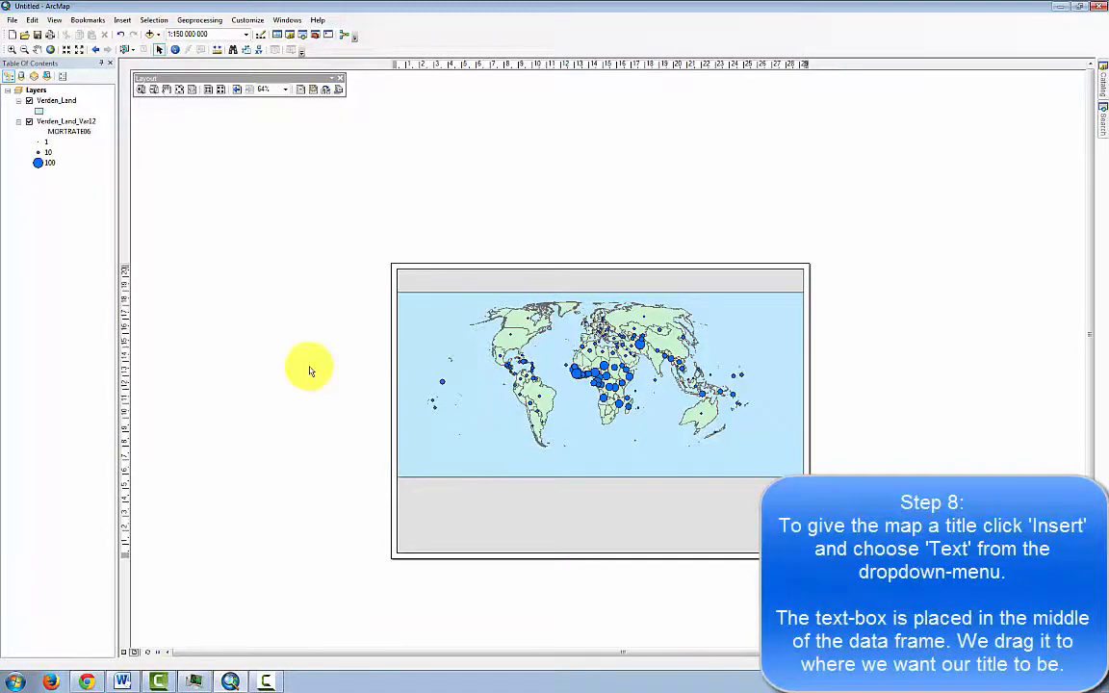
Insert a text element and move it into the middle of the grey band above the map.
click(123, 19)
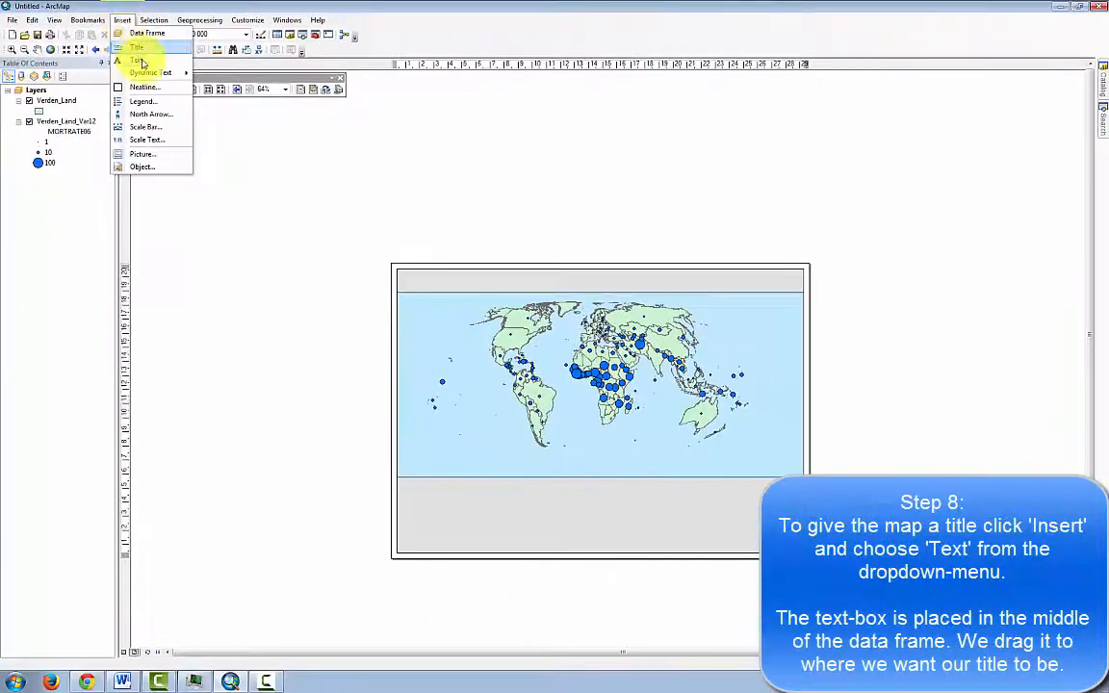
click(143, 61)
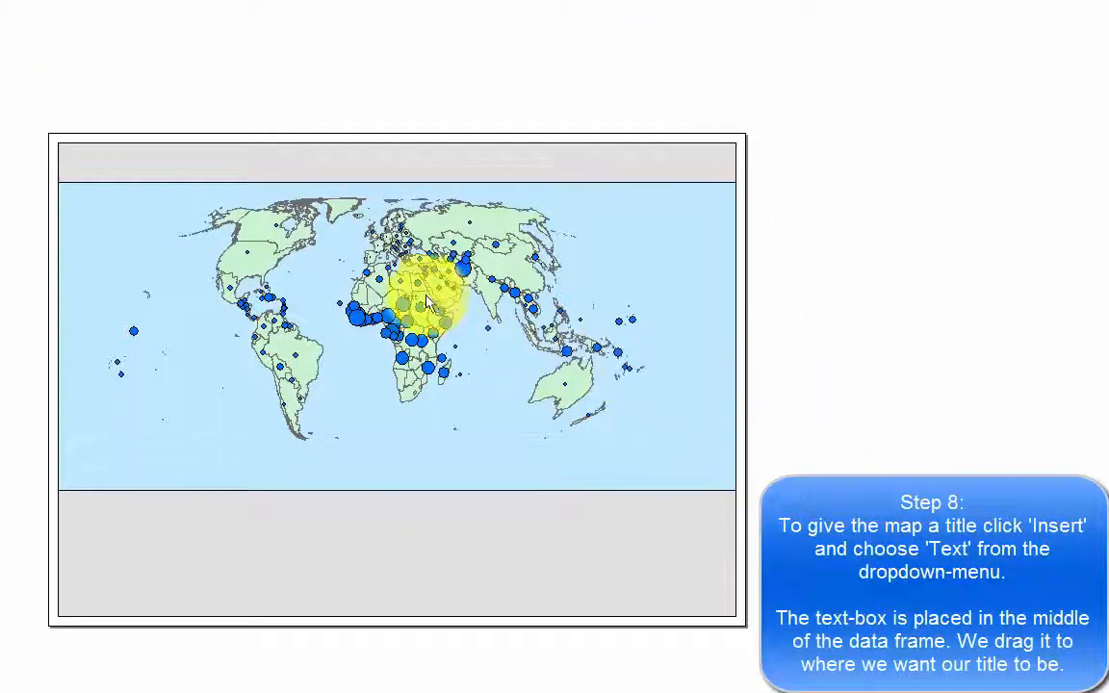
drag(414, 296, 389, 166)
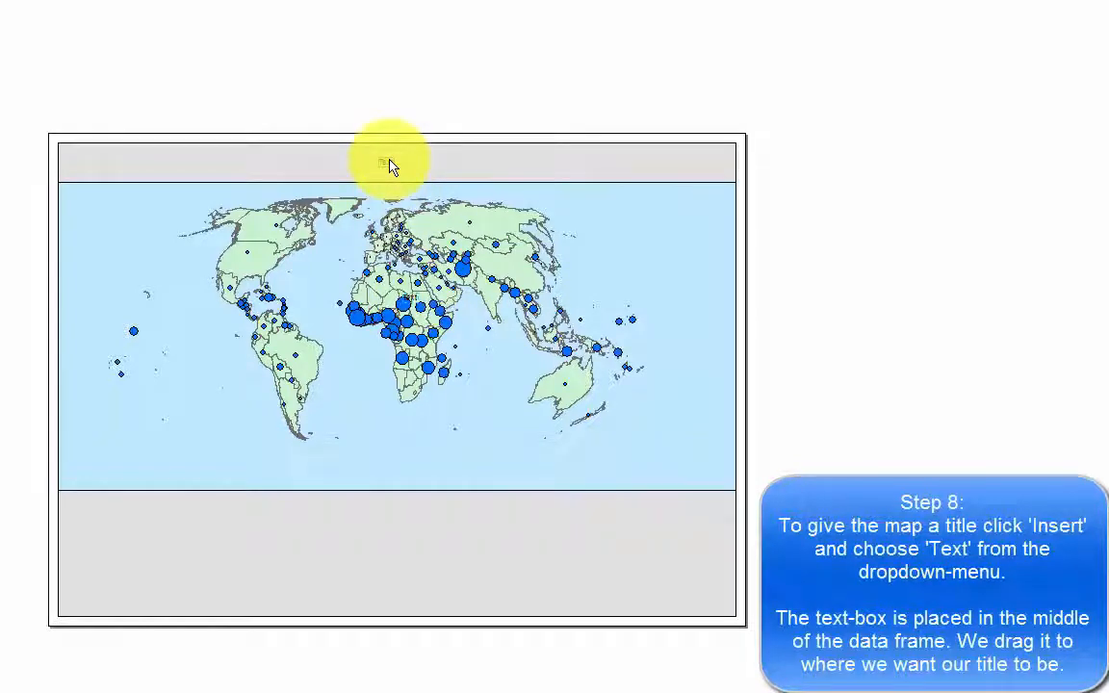
Change the text element's symbol to font size 18.
double_click(391, 166)
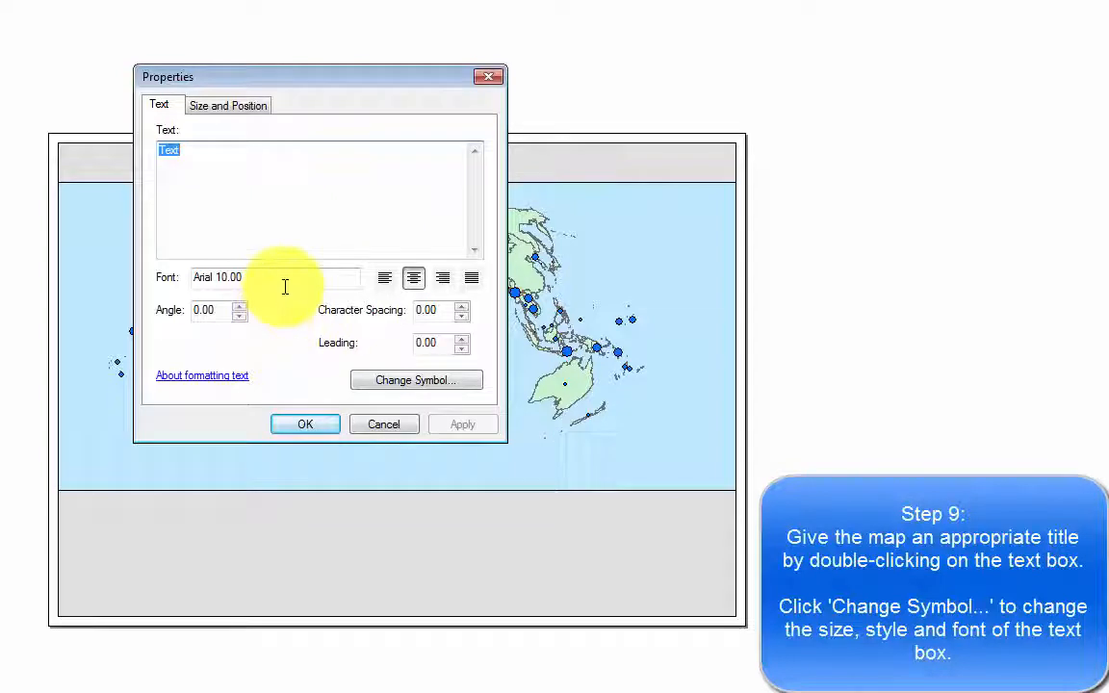
click(383, 389)
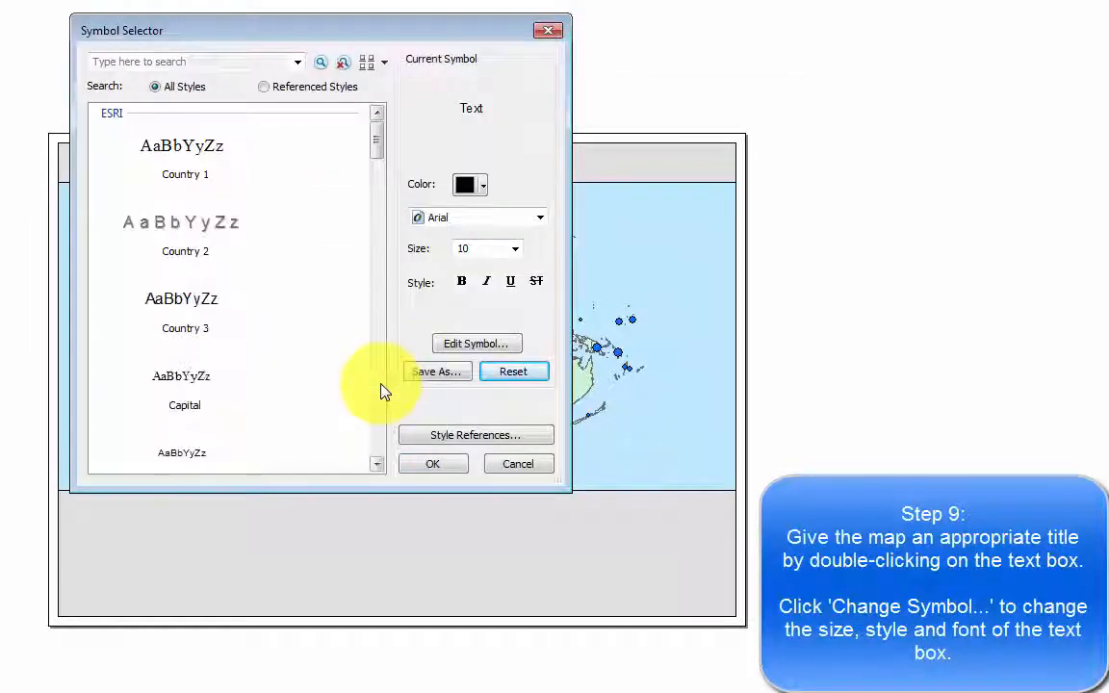
click(515, 248)
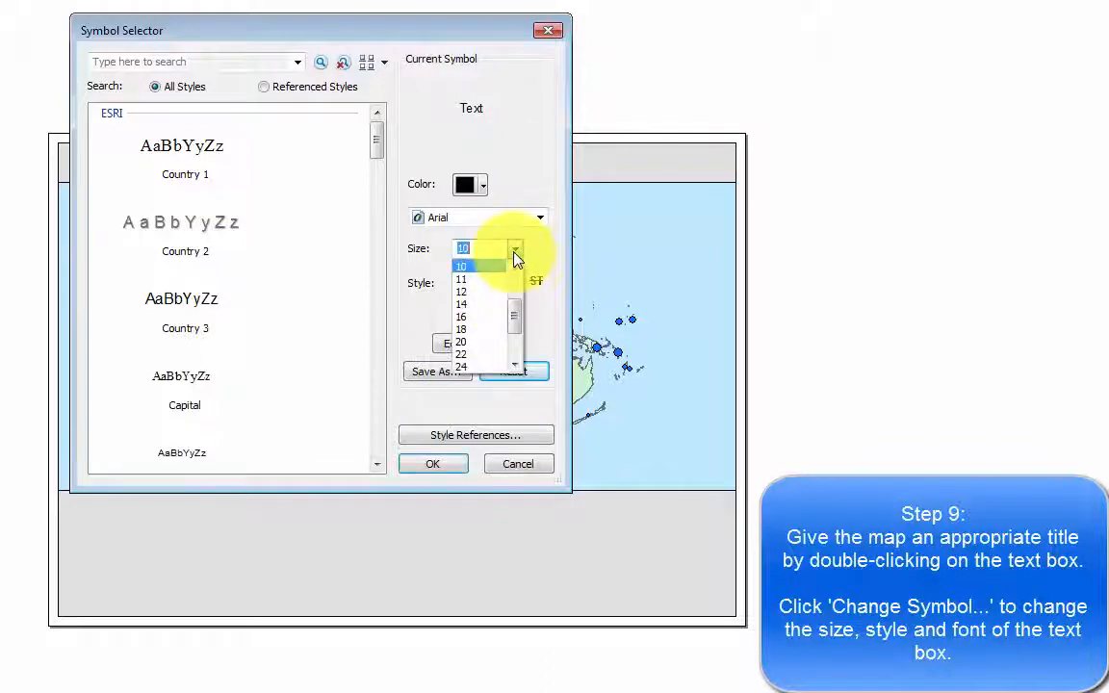
click(493, 329)
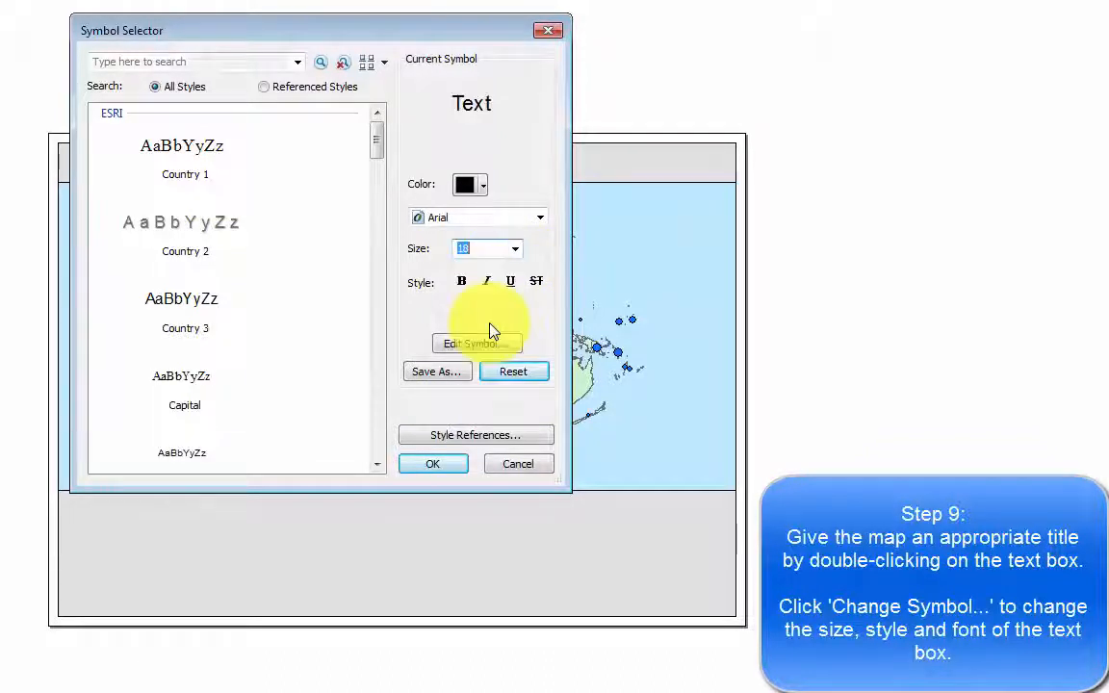
click(454, 468)
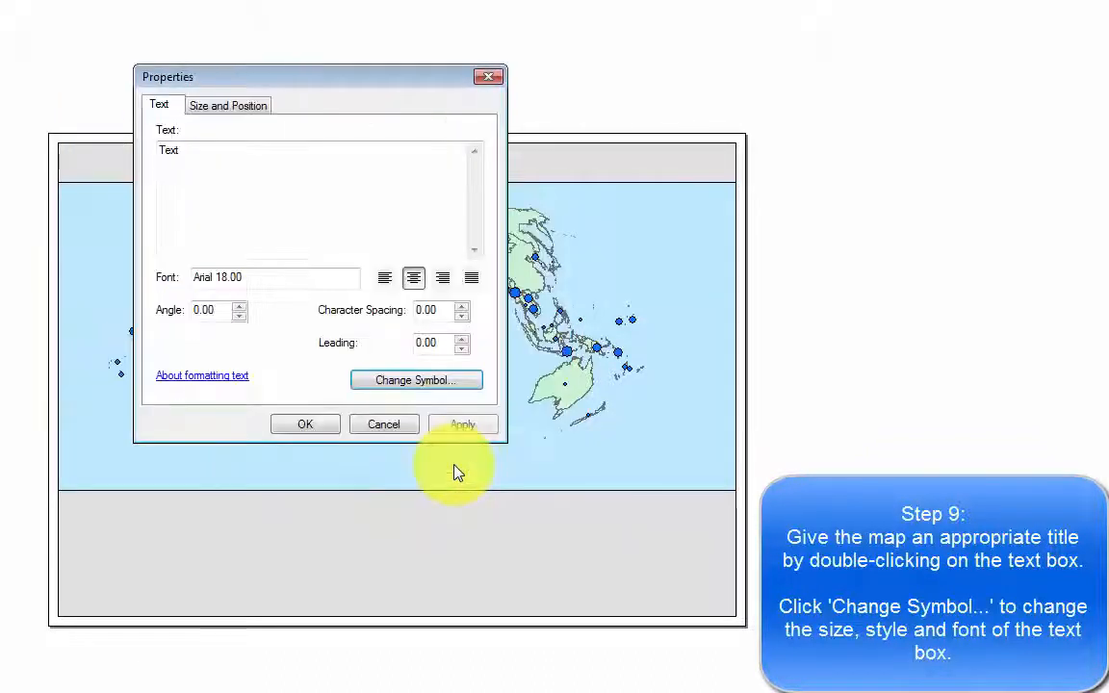
Replace the element's text with the title "Mortality rate in the world 2006, proportional symbols" and apply it.
drag(304, 161, 103, 141)
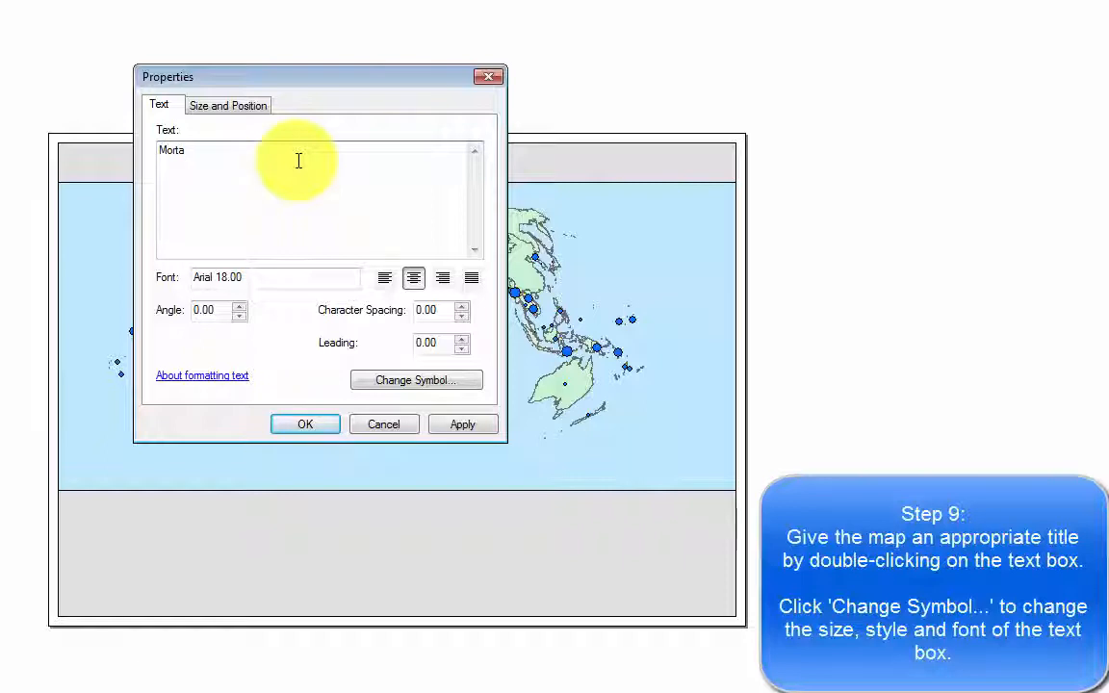
text(Mortality rate in the world 2006)
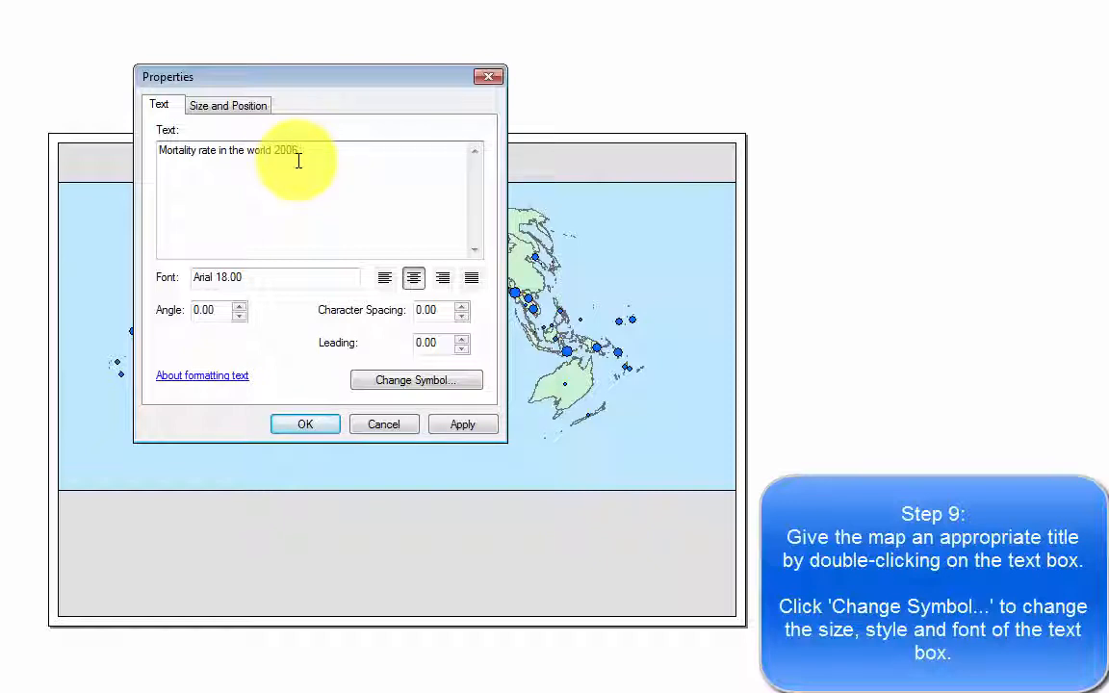
text(proportional symbols)
click(308, 423)
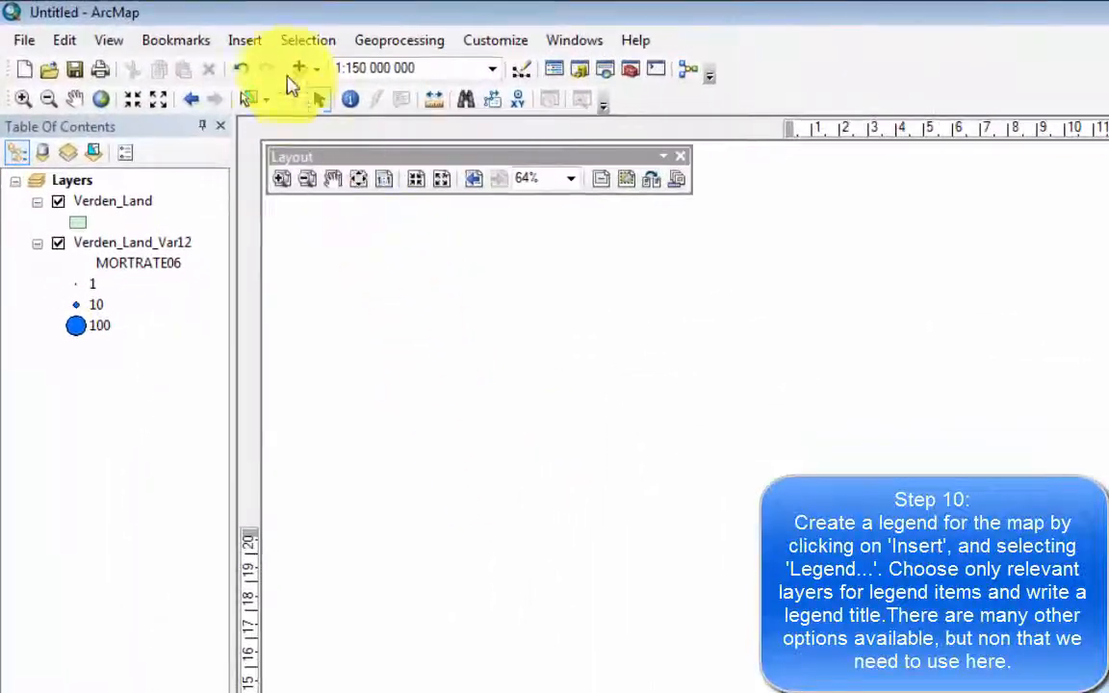
Start a new legend and remove Verden_Land from its items, keeping only Verden_Land_Var12.
click(253, 45)
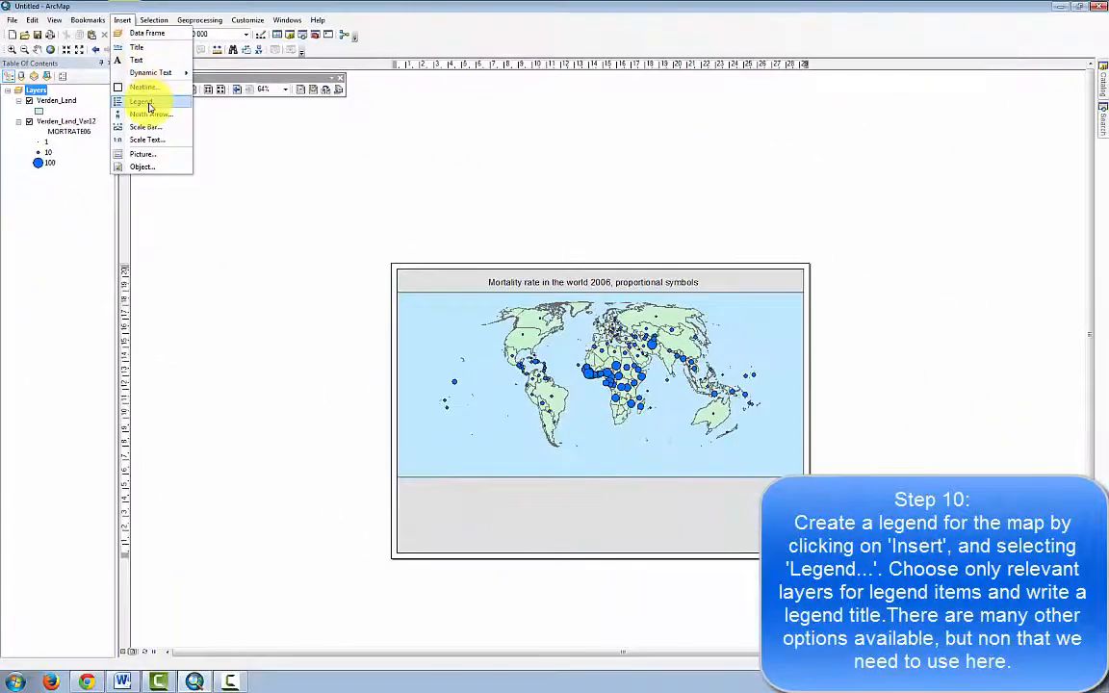
click(282, 199)
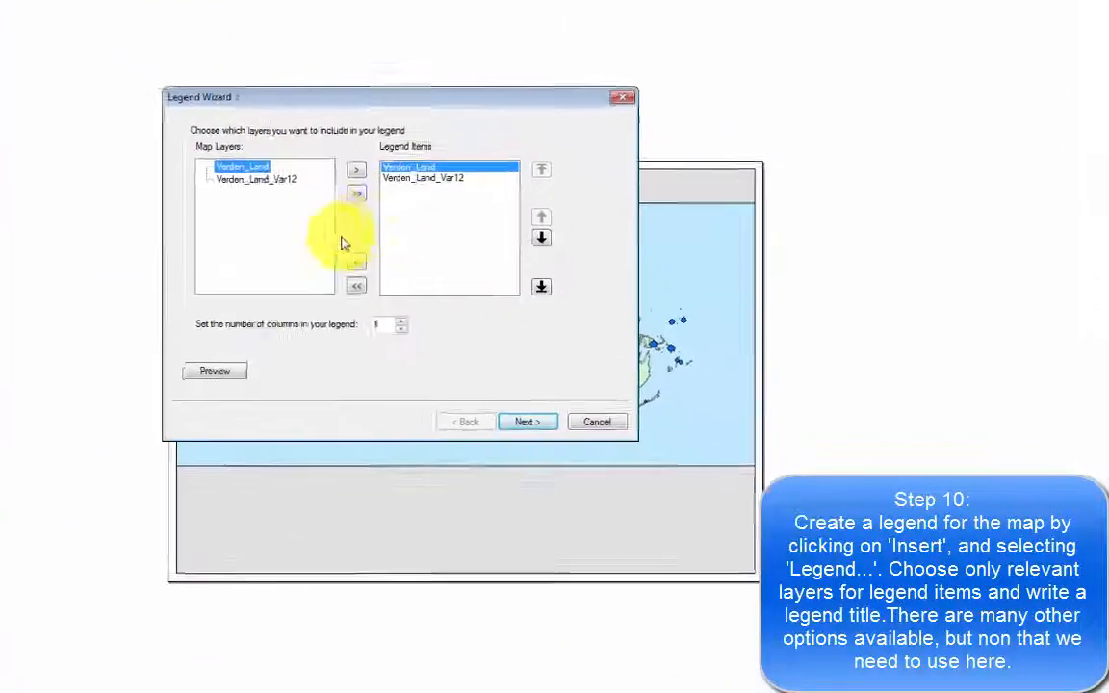
click(259, 223)
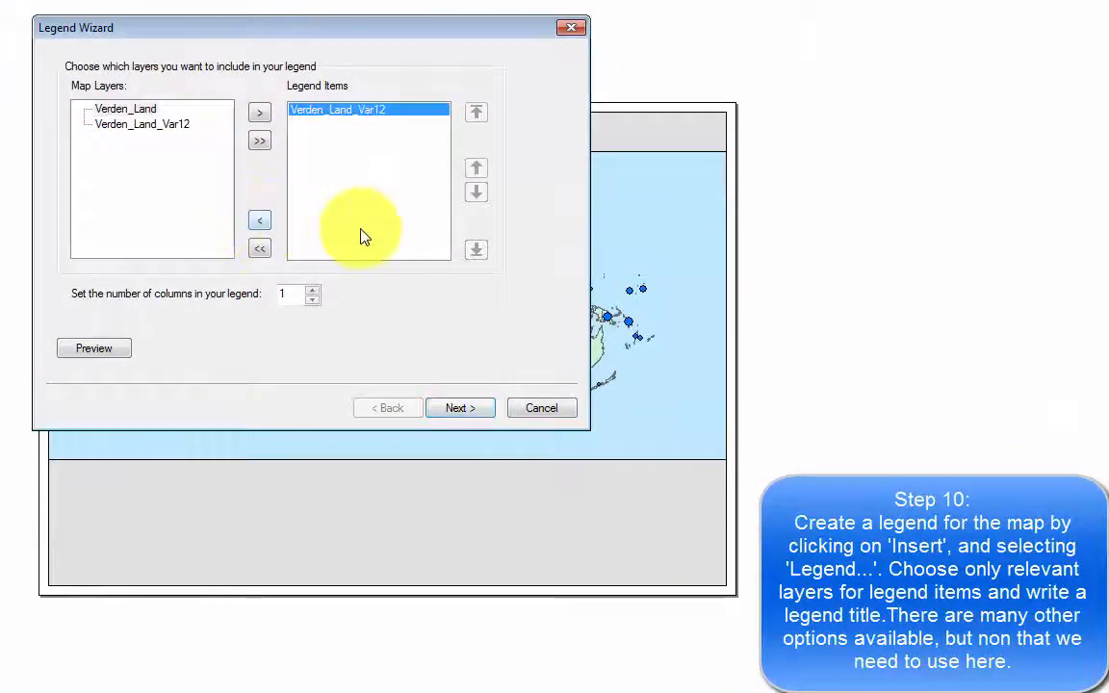
click(460, 408)
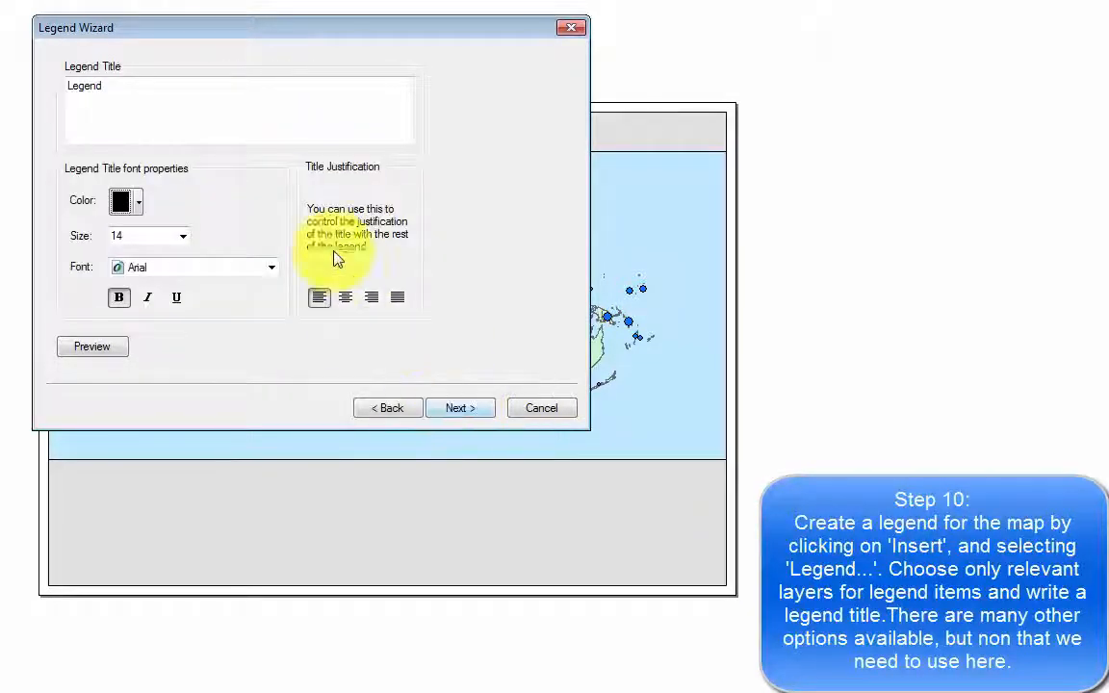
Title the legend "Mortality rate" and create it with the default frame and spacing settings.
double_click(243, 111)
text(Mo)
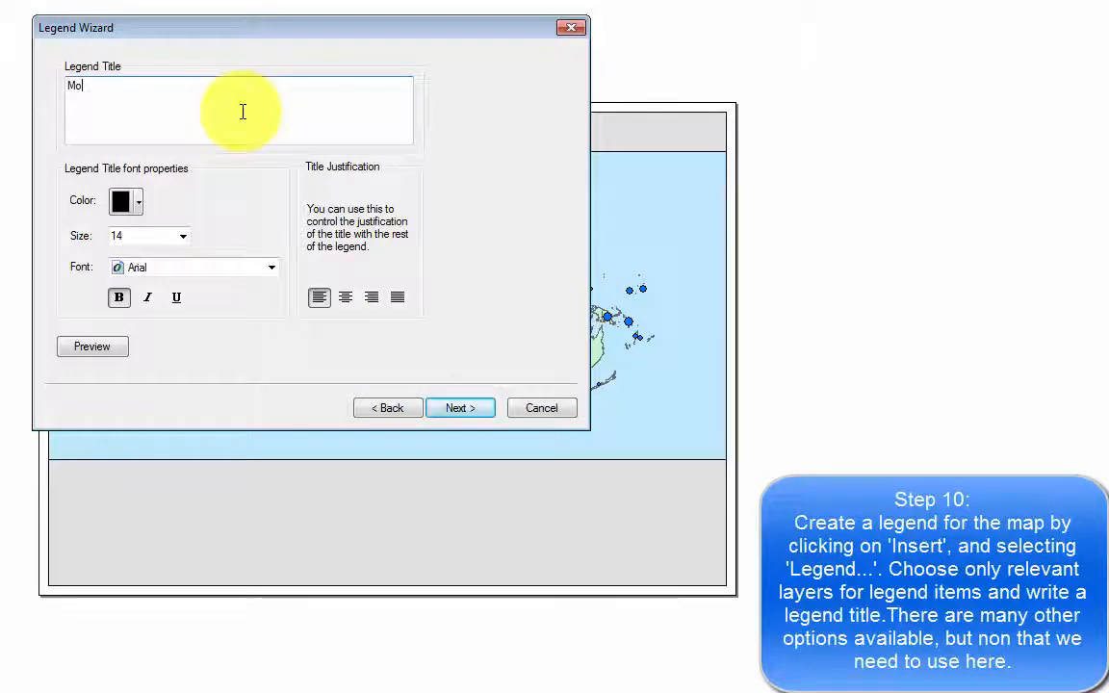
text(rtality rate)
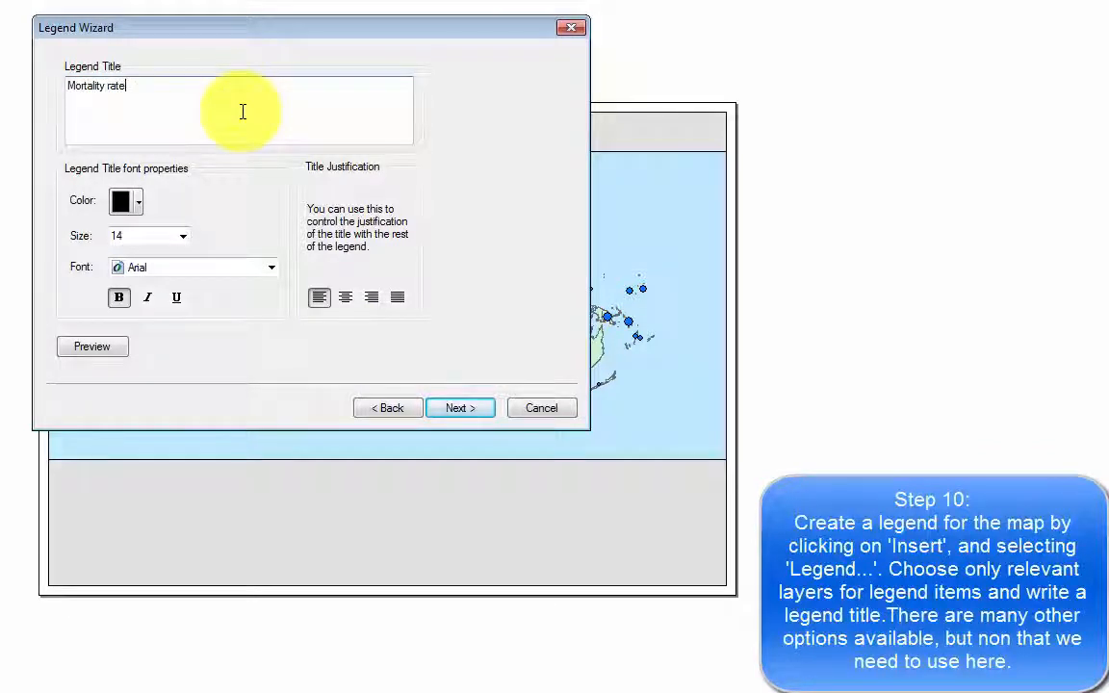
click(457, 410)
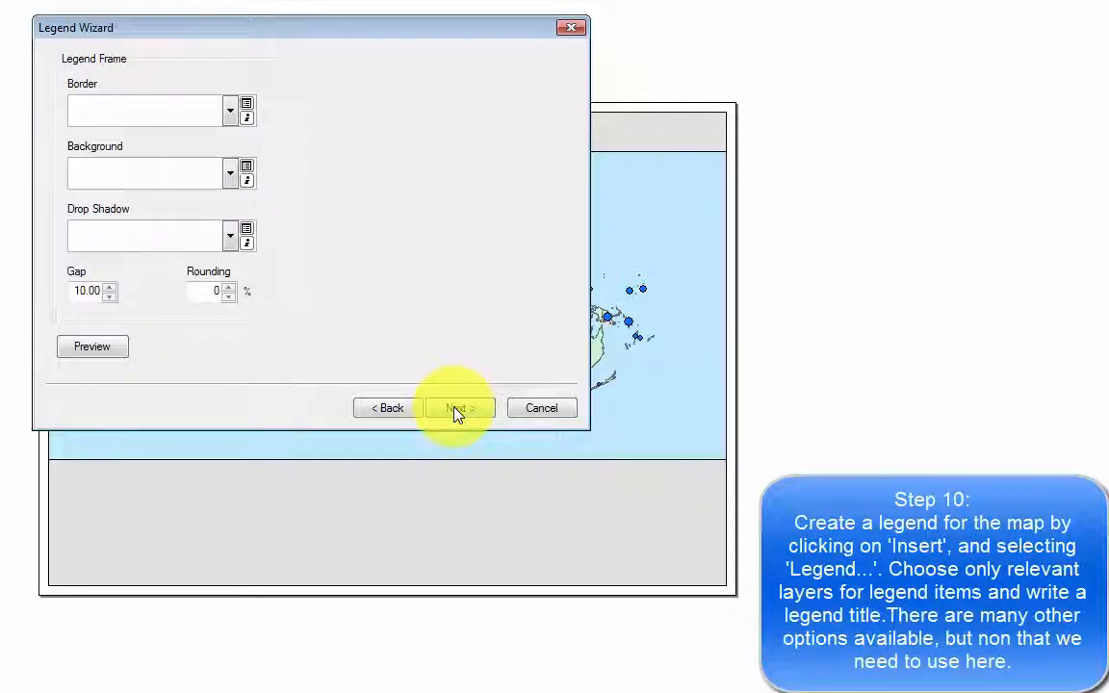
click(456, 410)
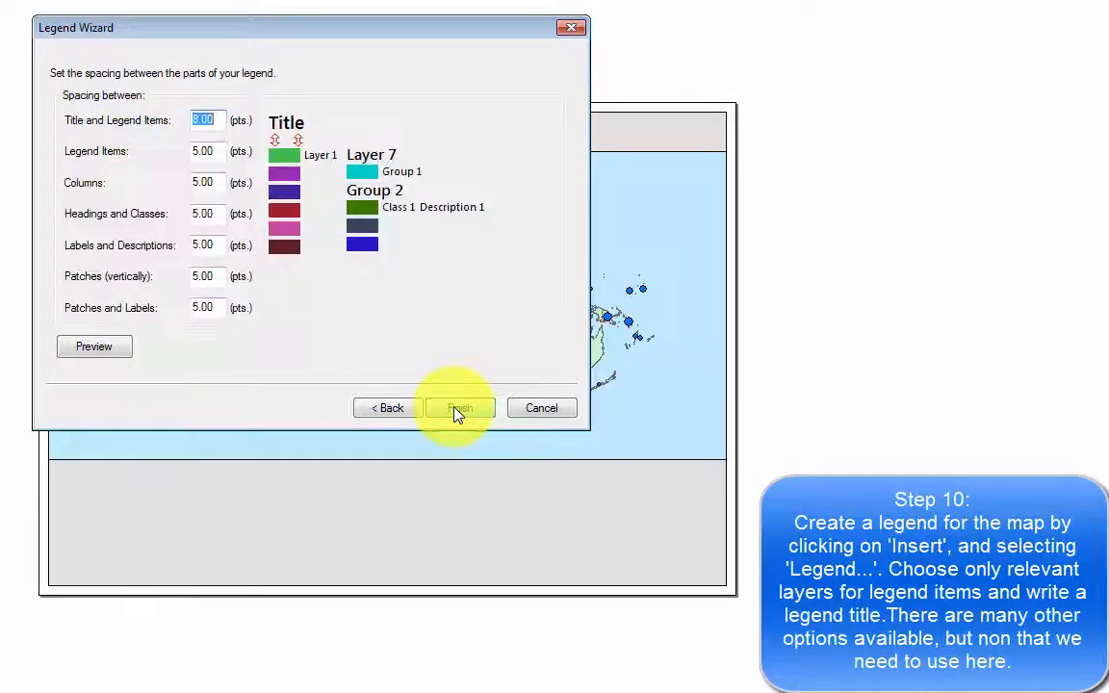
click(456, 409)
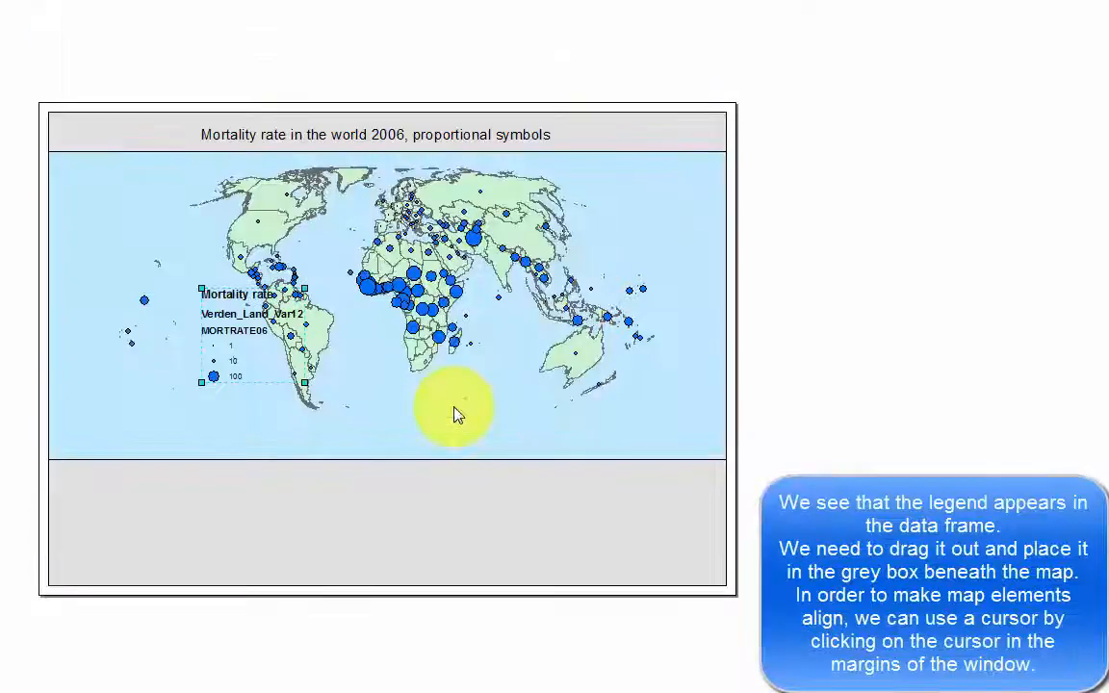
Move the legend into the grey area beneath the map and align its upper edge to a horizontal ruler guide.
drag(326, 333, 310, 506)
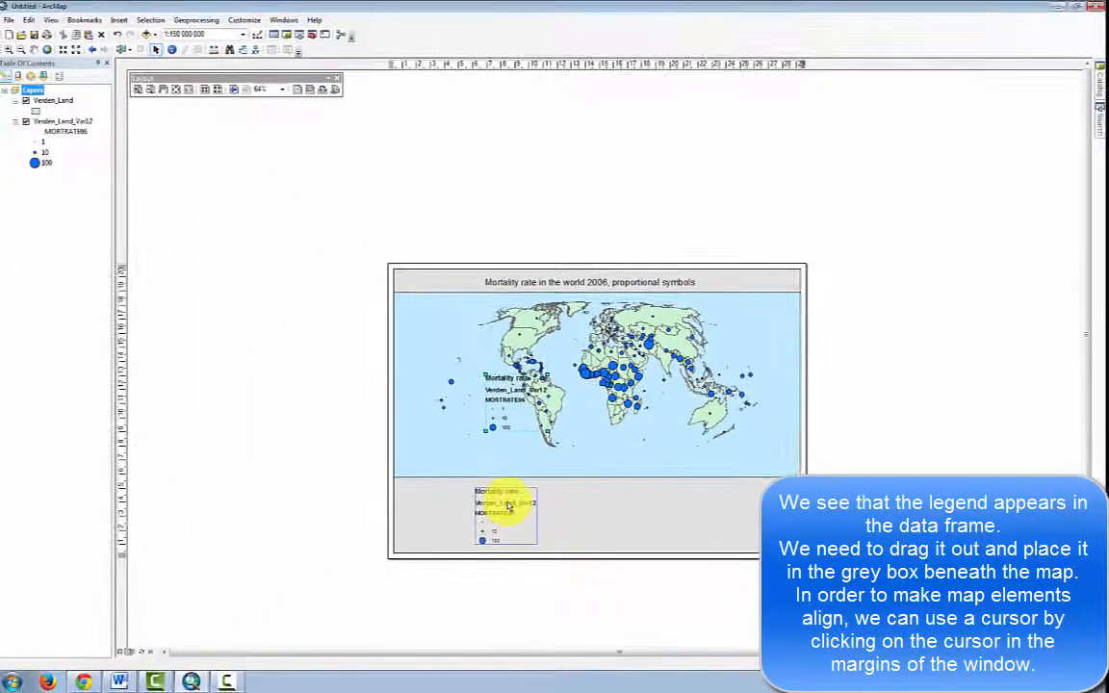
drag(508, 506, 506, 505)
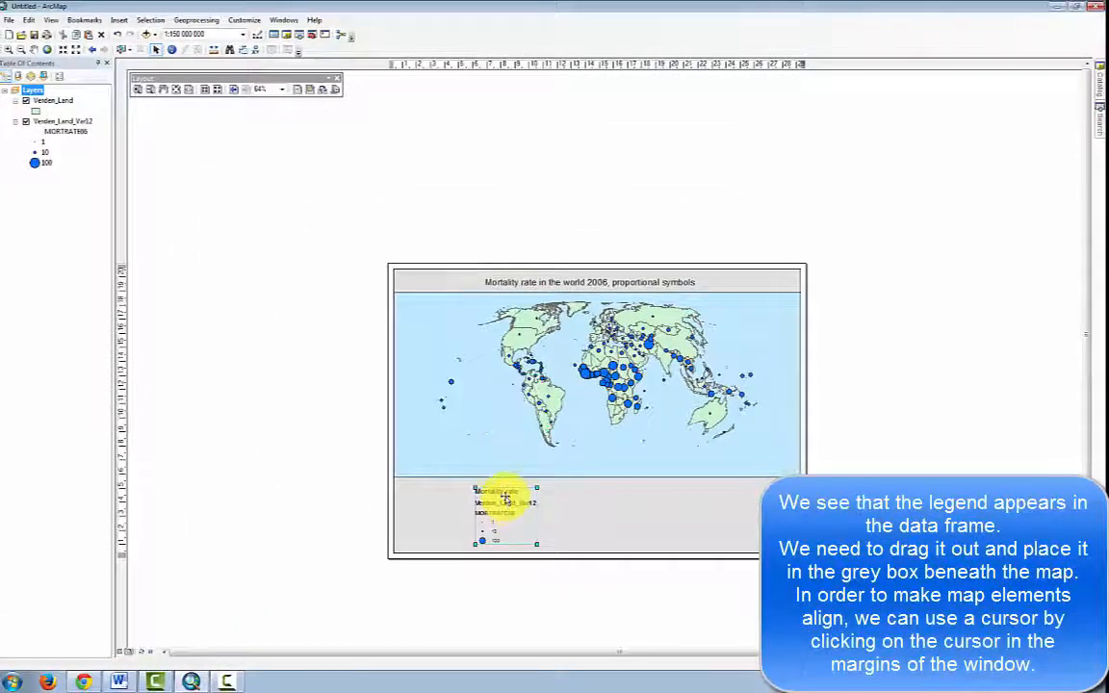
click(121, 475)
drag(122, 478, 122, 483)
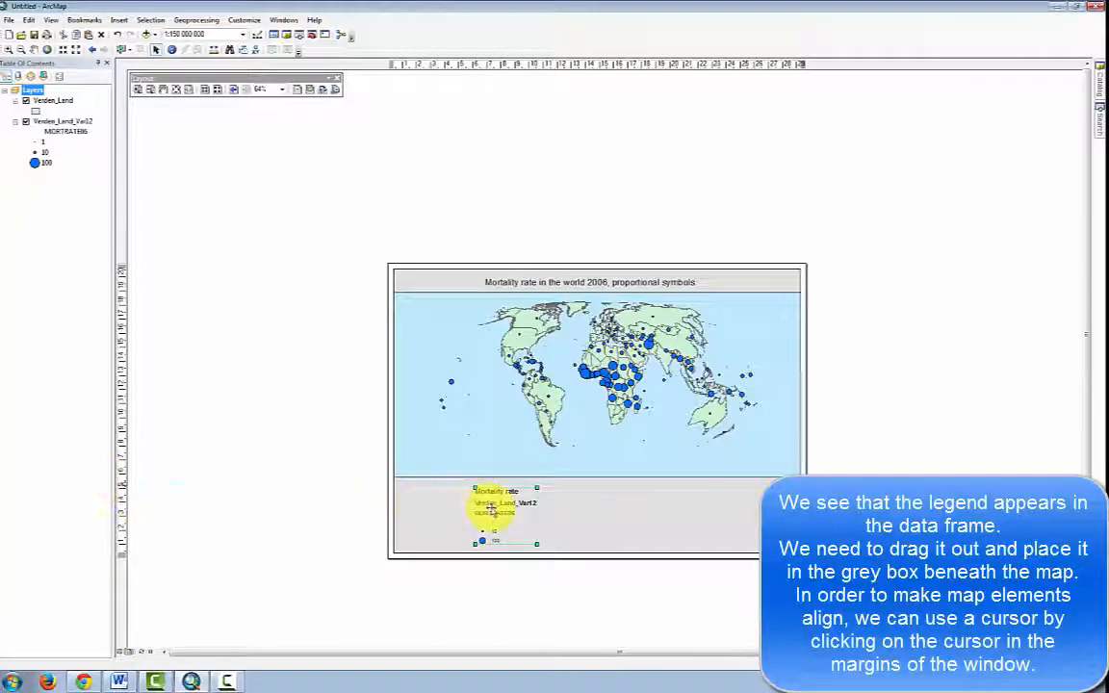
drag(493, 511, 492, 508)
drag(245, 530, 248, 526)
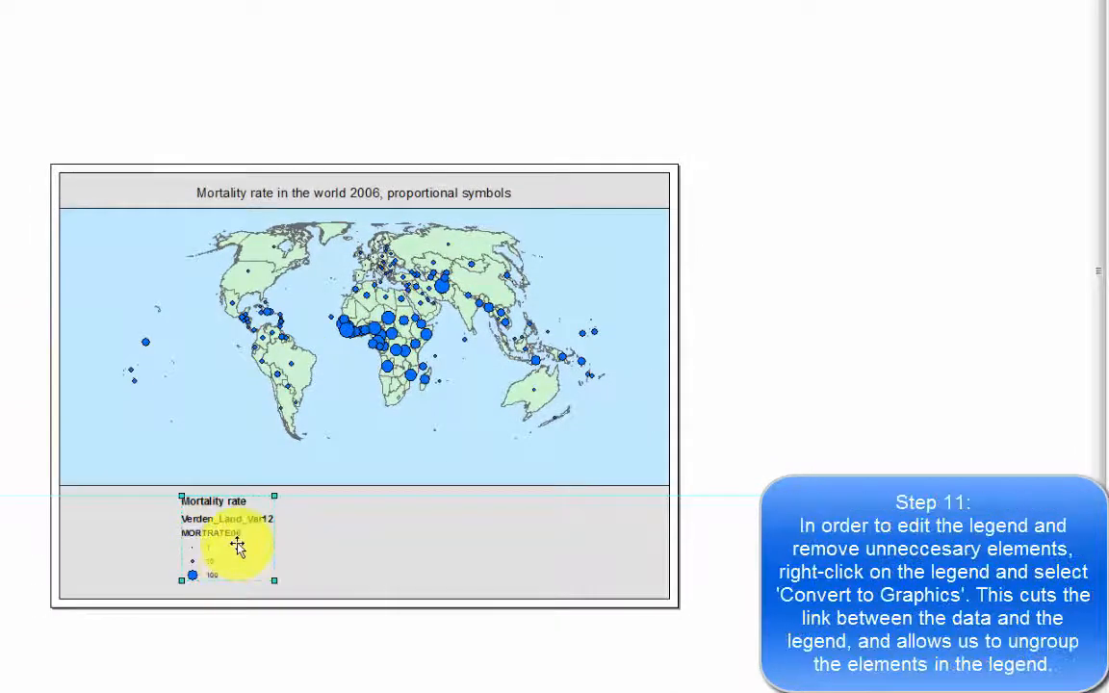
Convert the legend to ungrouped graphics and delete its Verden_Land_Var12 and MORTRATE06 labels.
right_click(236, 547)
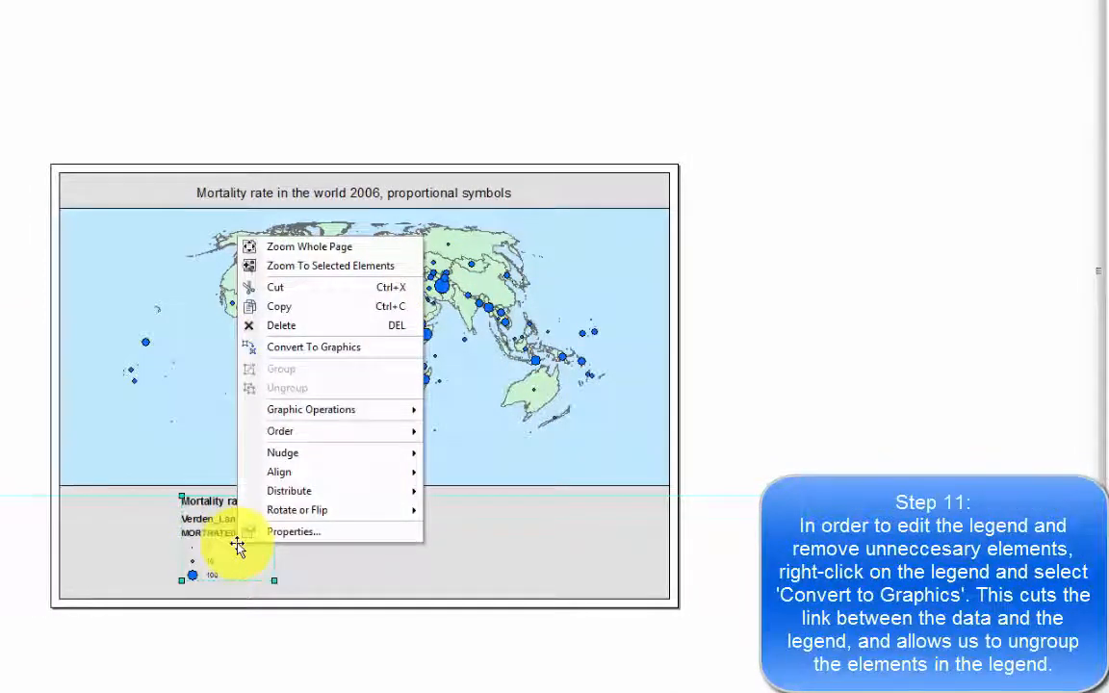
click(357, 350)
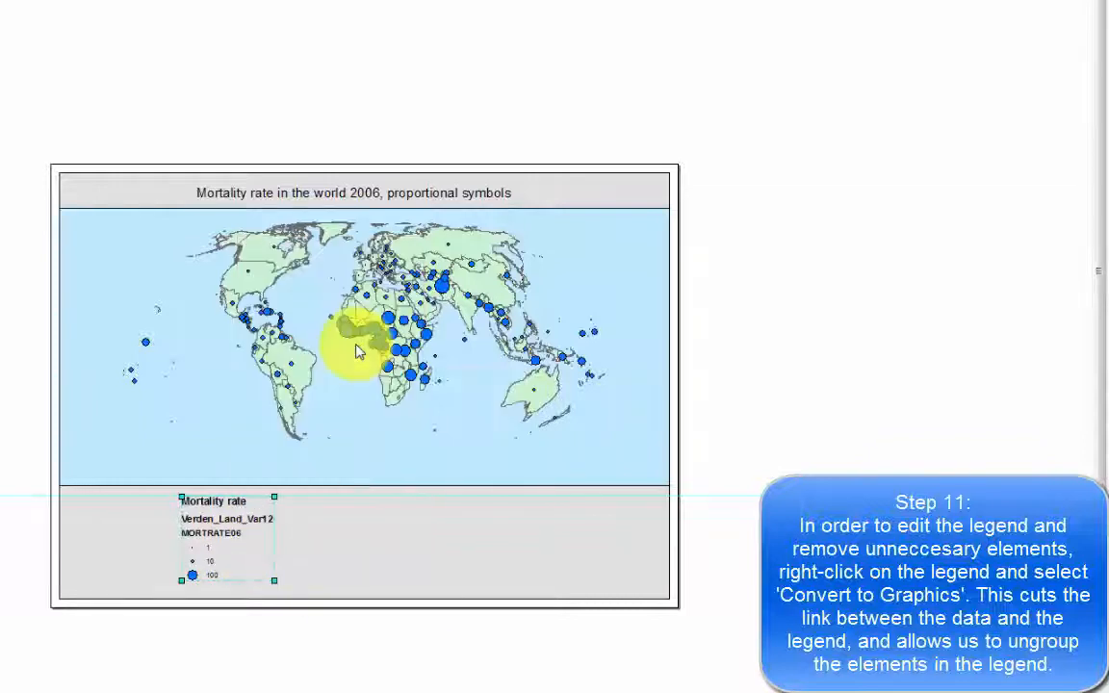
right_click(251, 536)
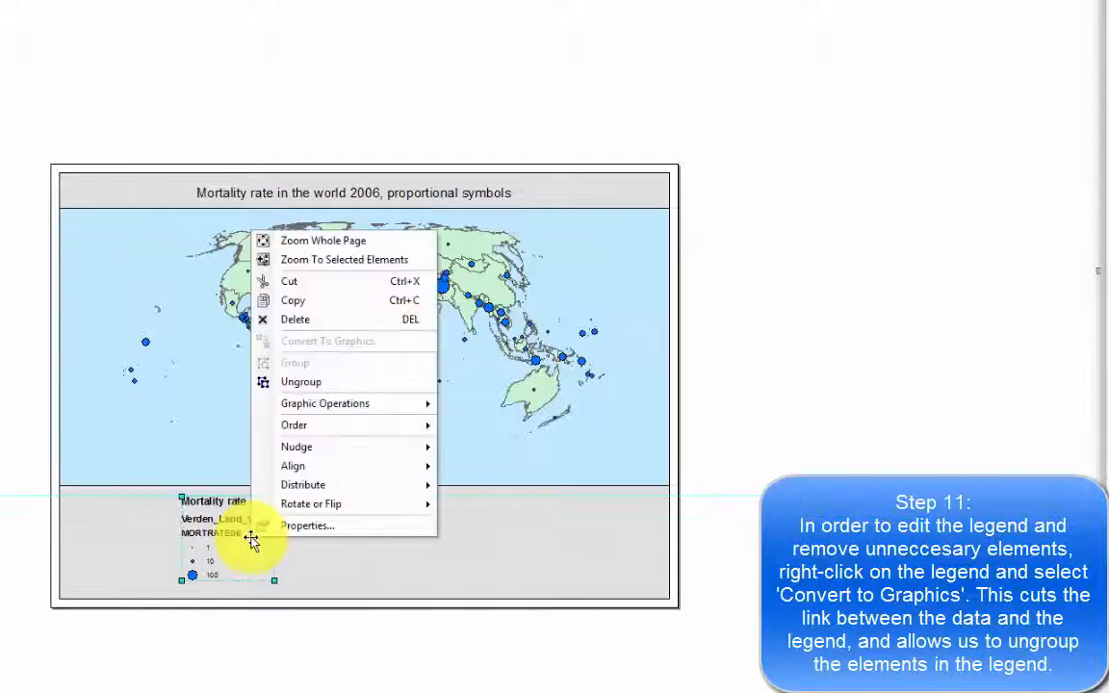
click(330, 385)
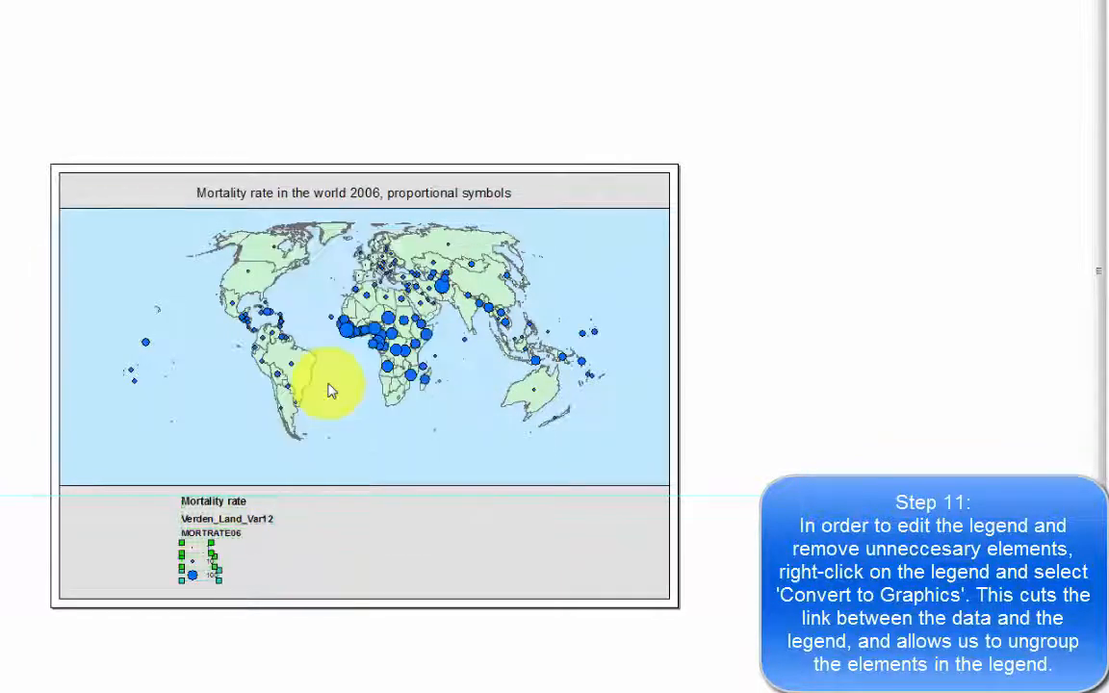
click(285, 613)
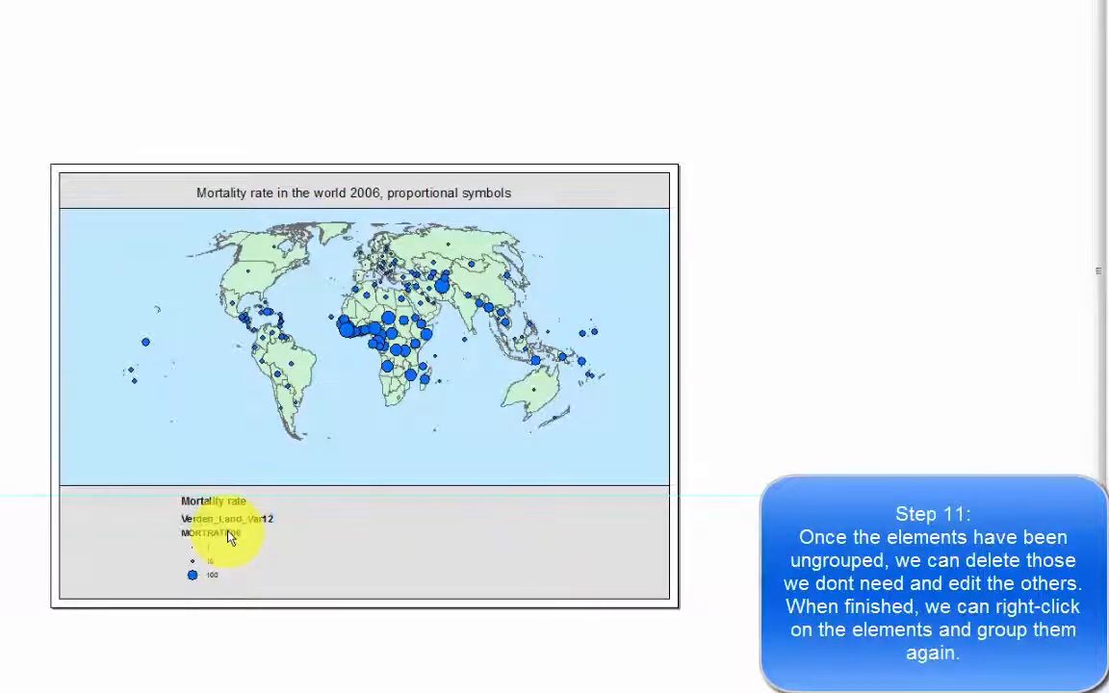
key(Delete)
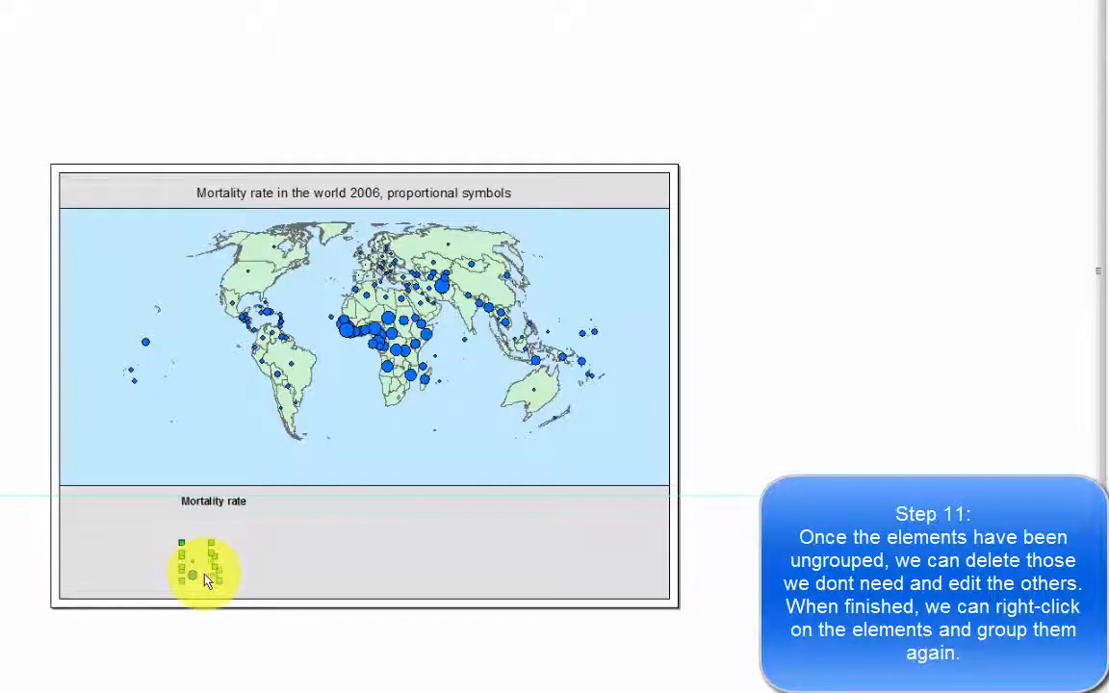
Group the legend's 1, 10 and 100 symbol entries and move them up directly beneath the Mortality rate heading.
right_click(205, 573)
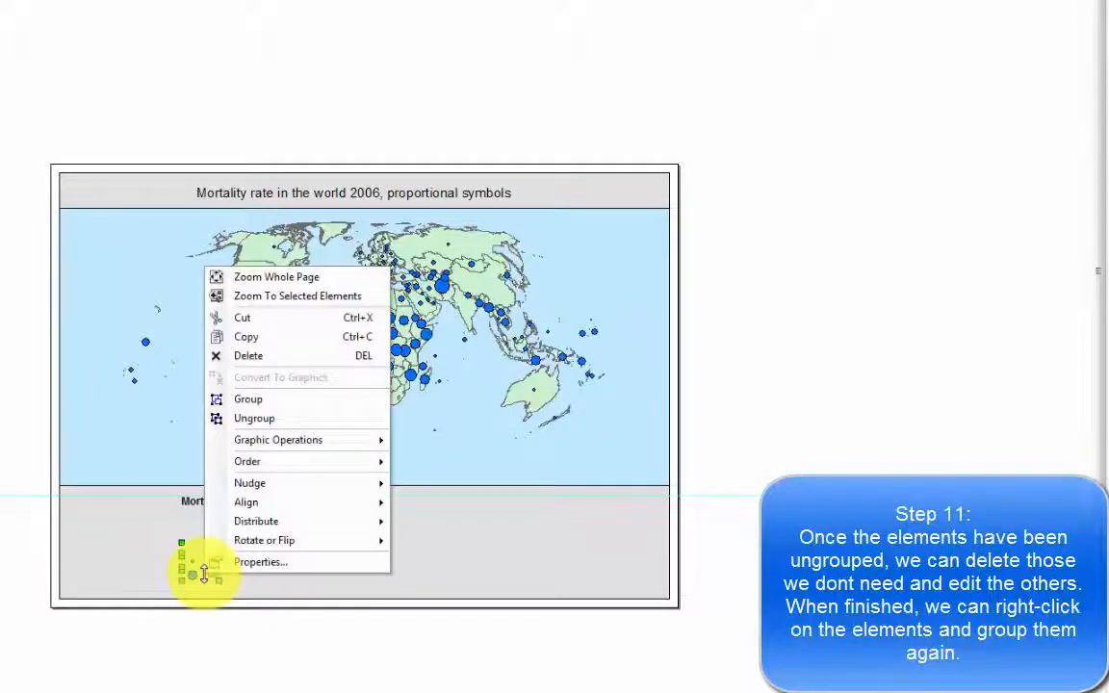
click(298, 404)
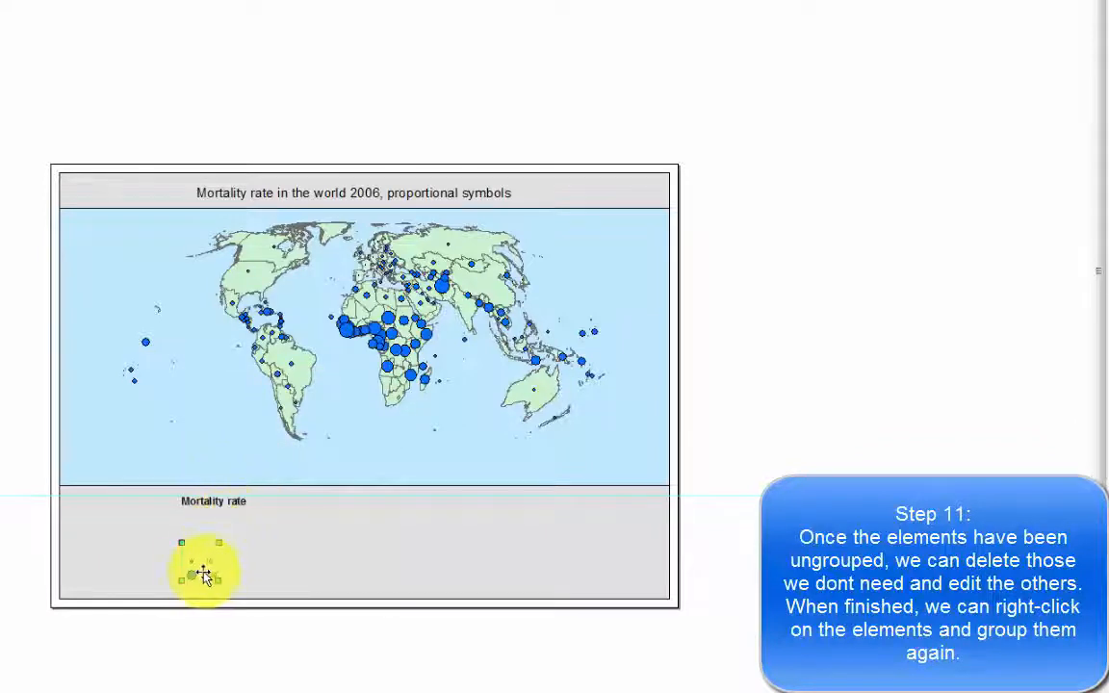
mouse_move(192, 568)
mouse_down()
mouse_move(192, 539)
mouse_move(200, 545)
mouse_up()
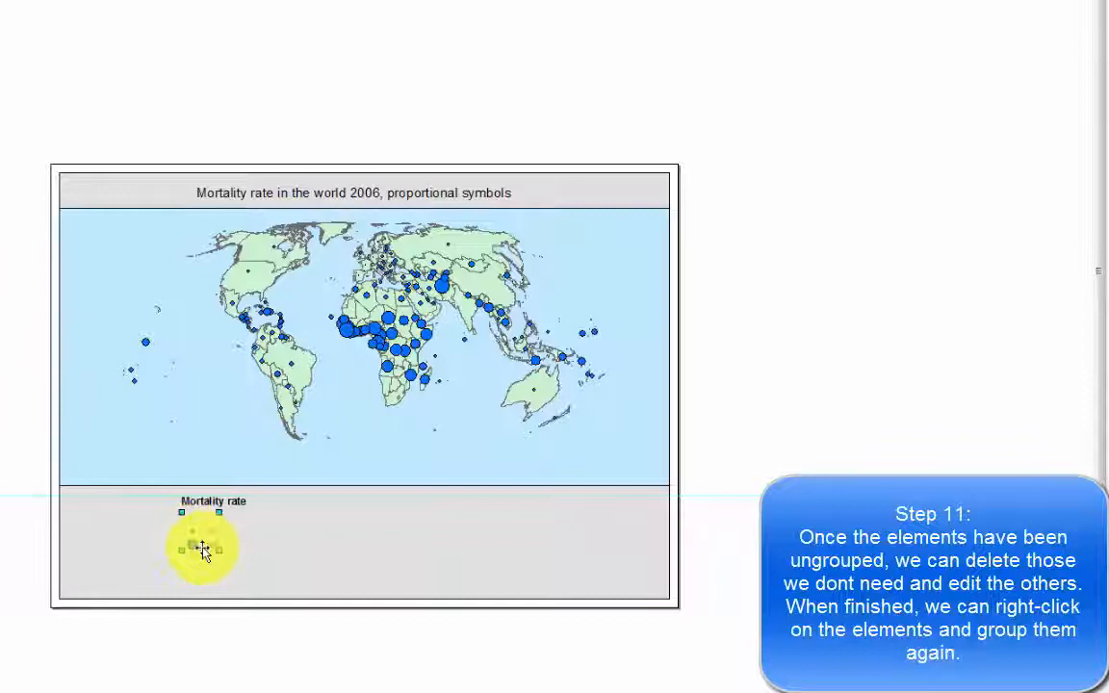
click(320, 660)
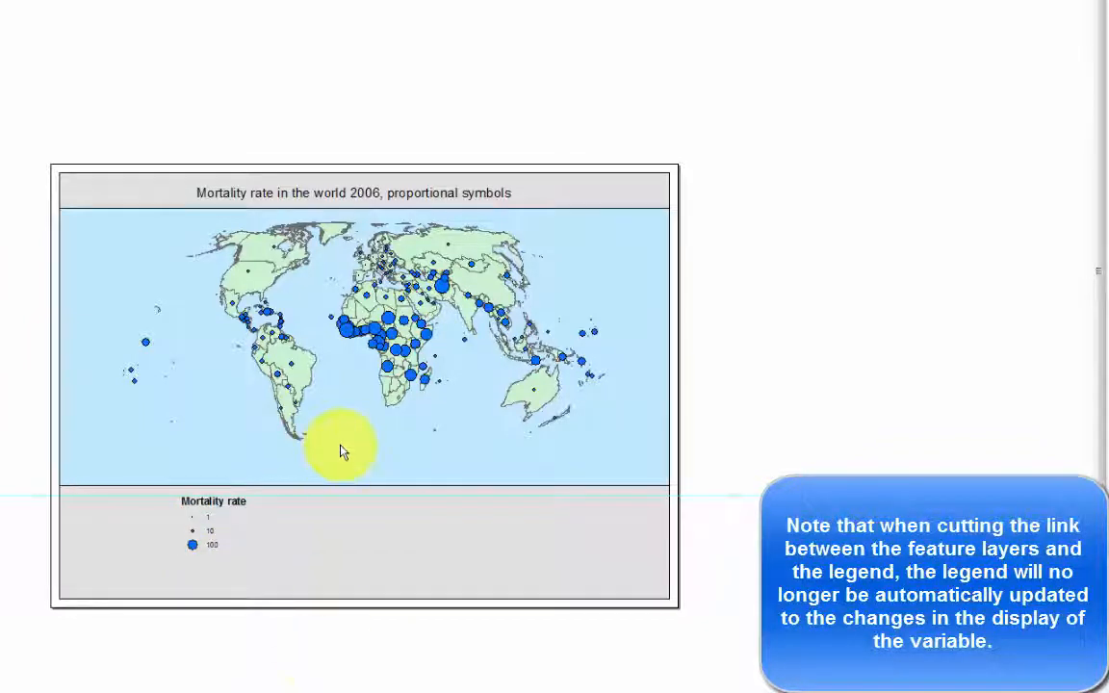
Add a graticule with labels to the map's data frame, placing parallels and meridians every 30 degrees.
click(321, 330)
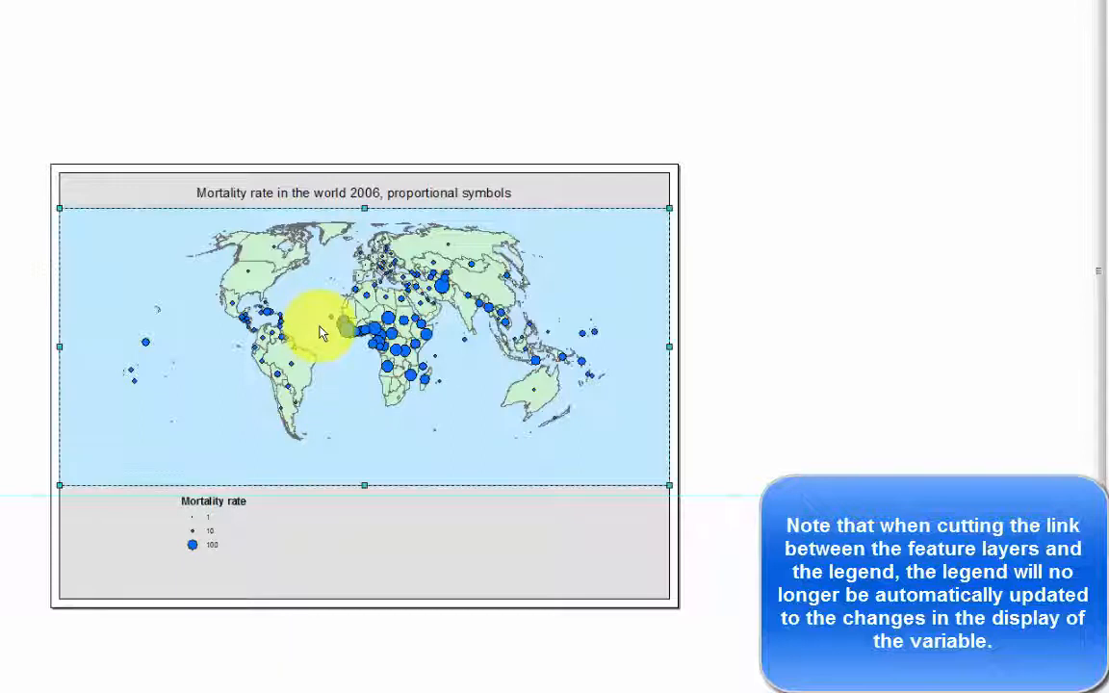
right_click(321, 329)
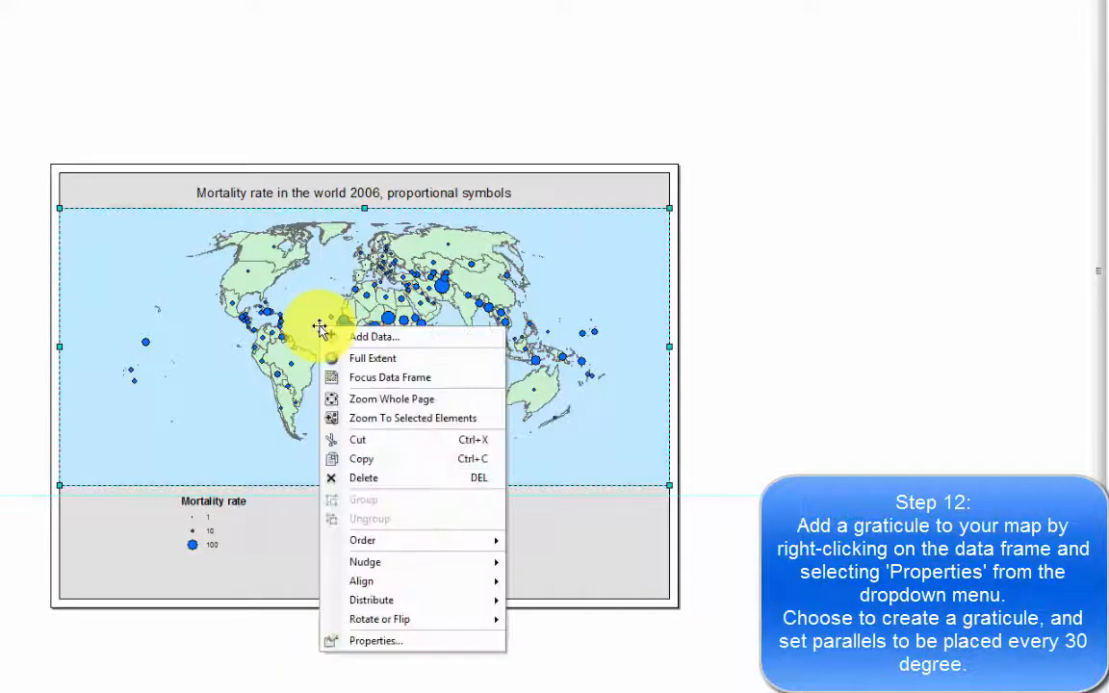
click(408, 641)
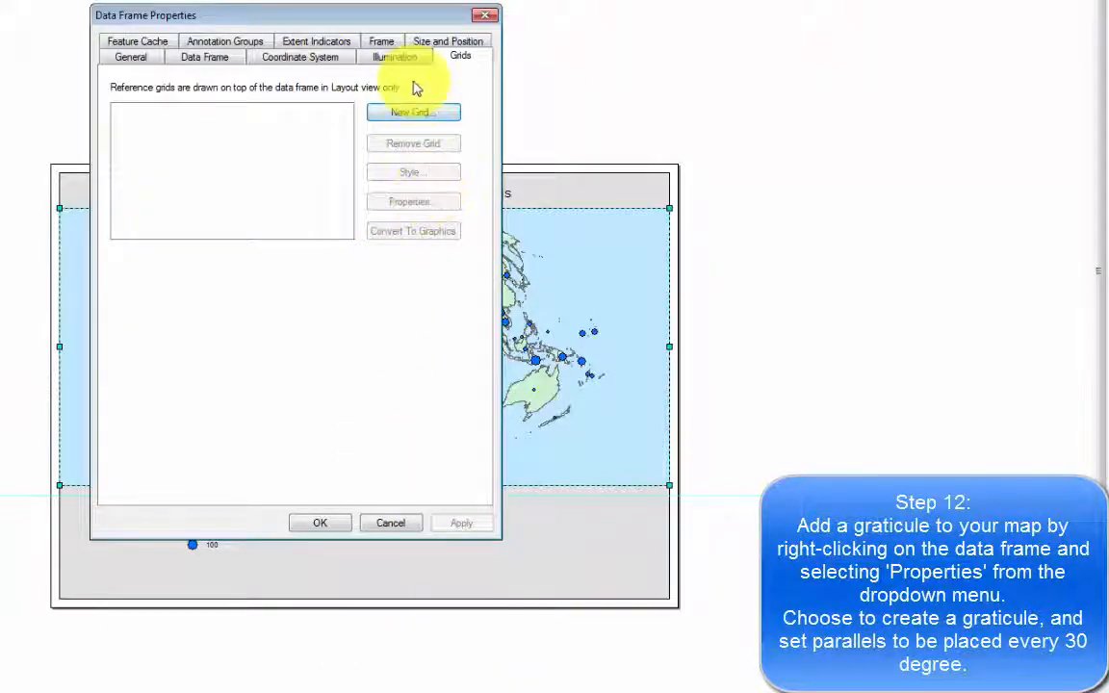
click(415, 113)
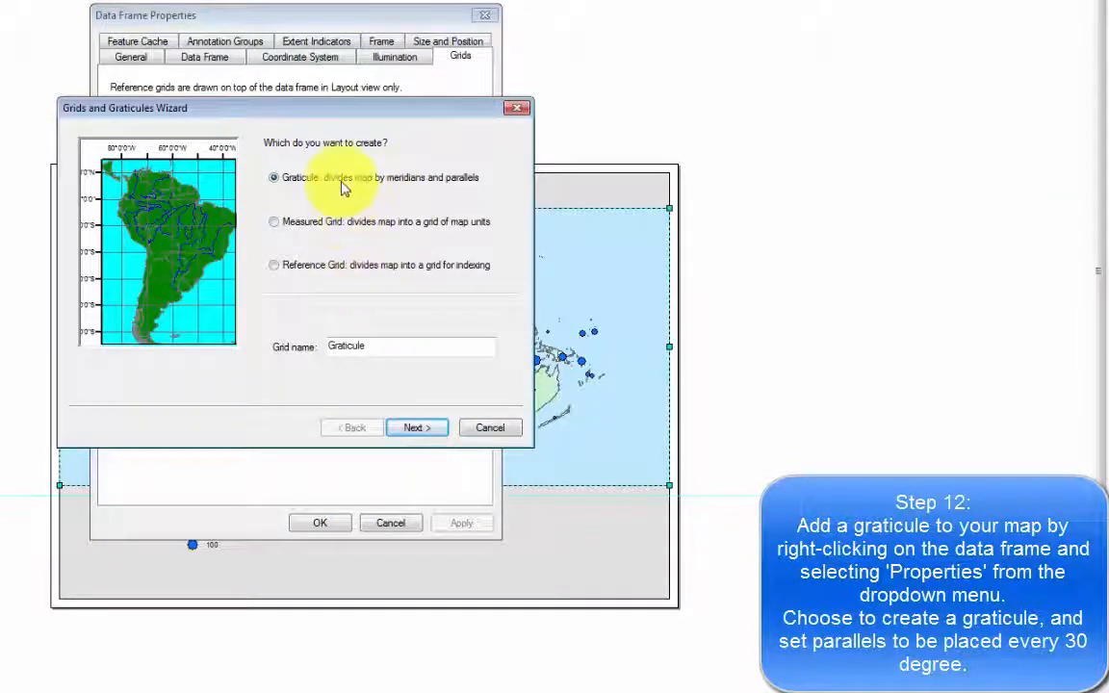
click(419, 429)
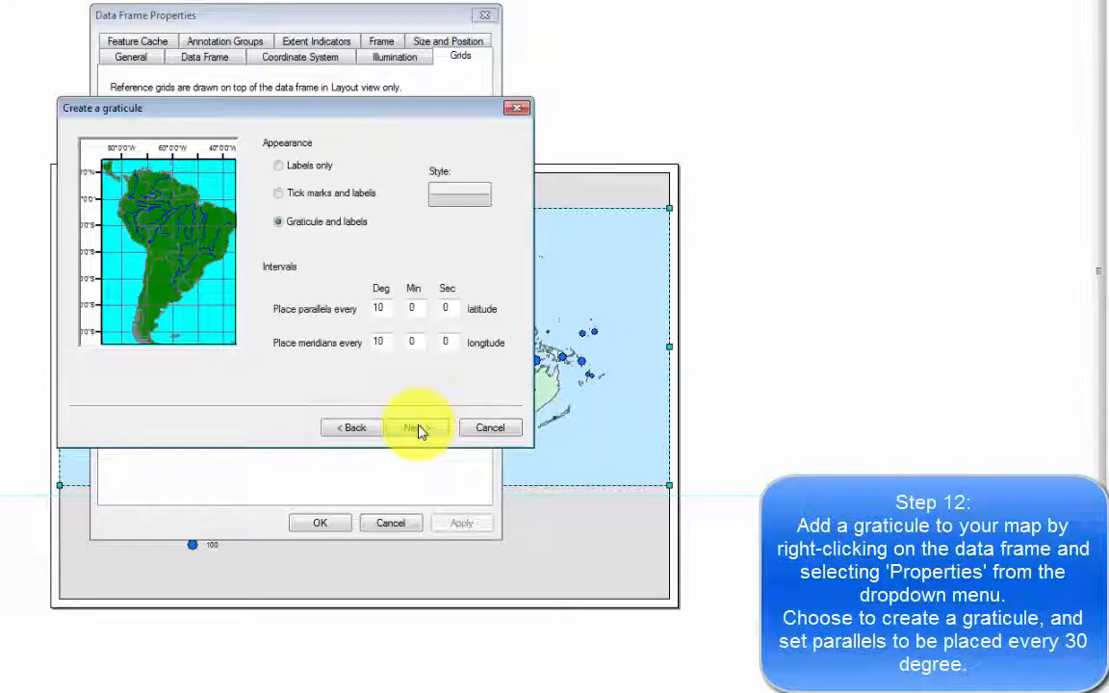
double_click(383, 308)
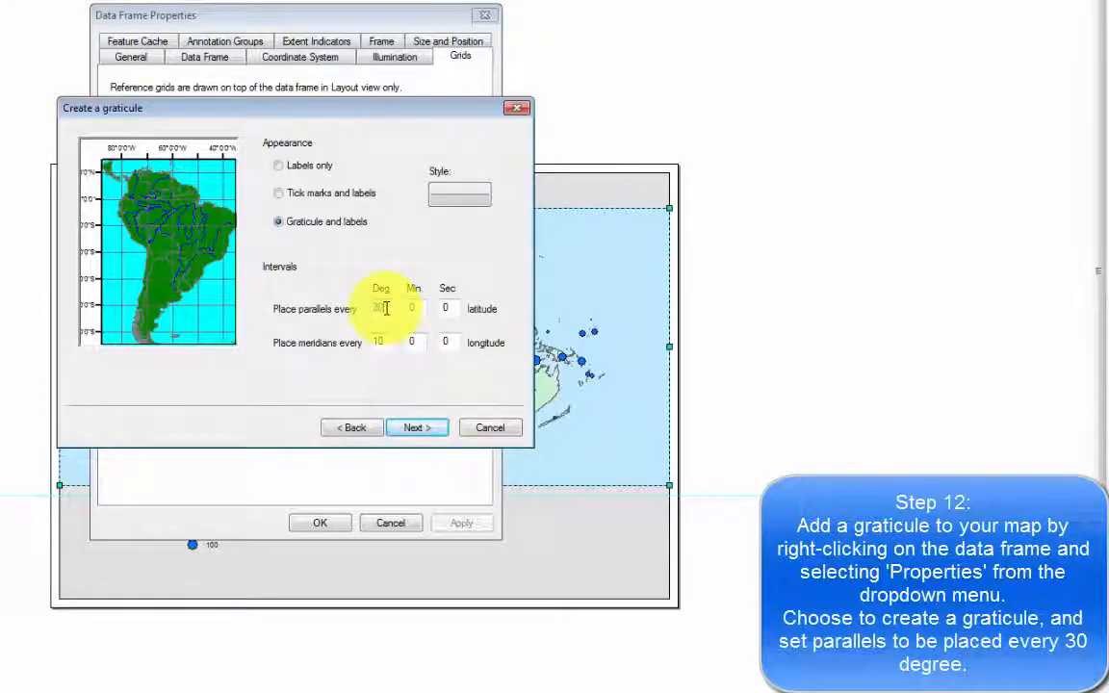
double_click(379, 336)
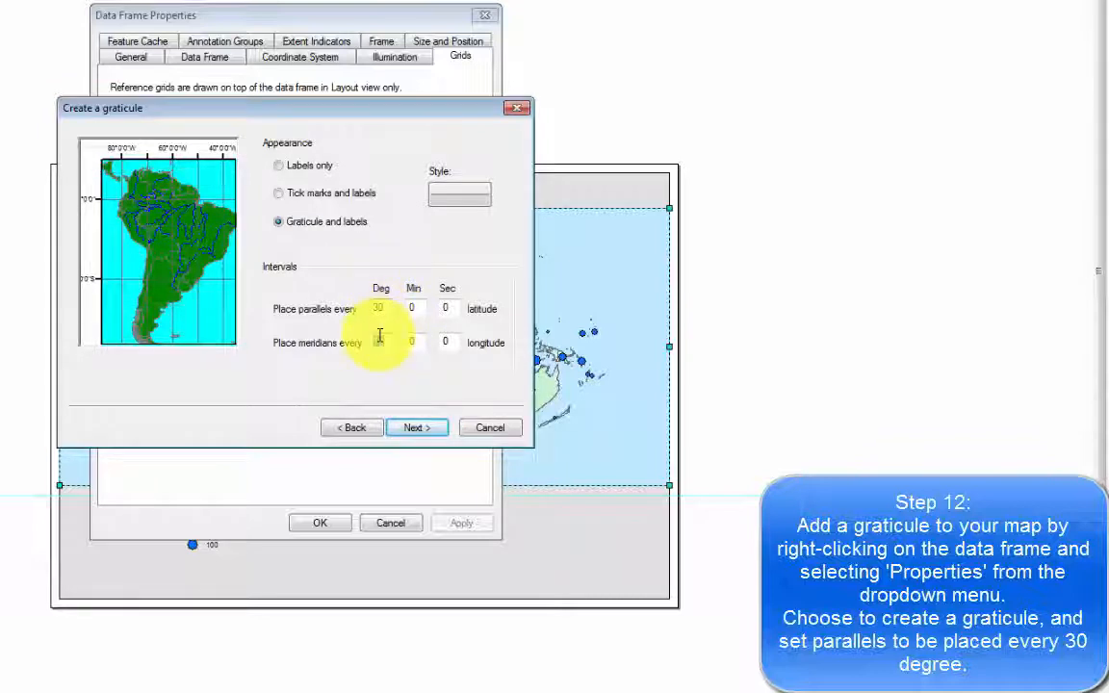
text(30)
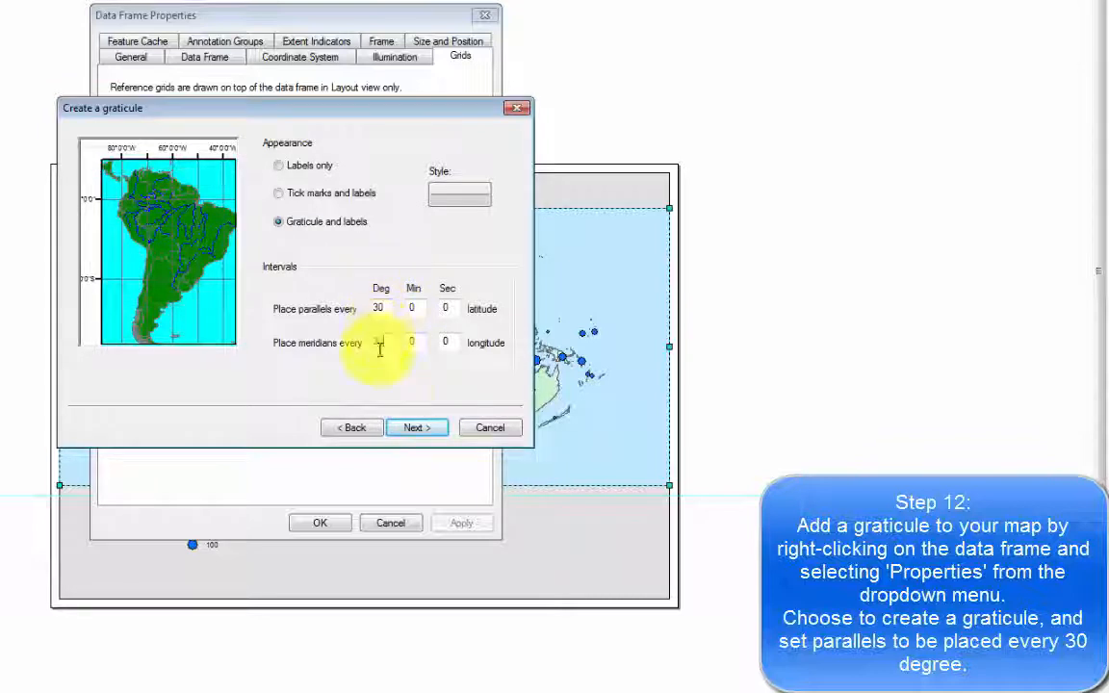
click(424, 431)
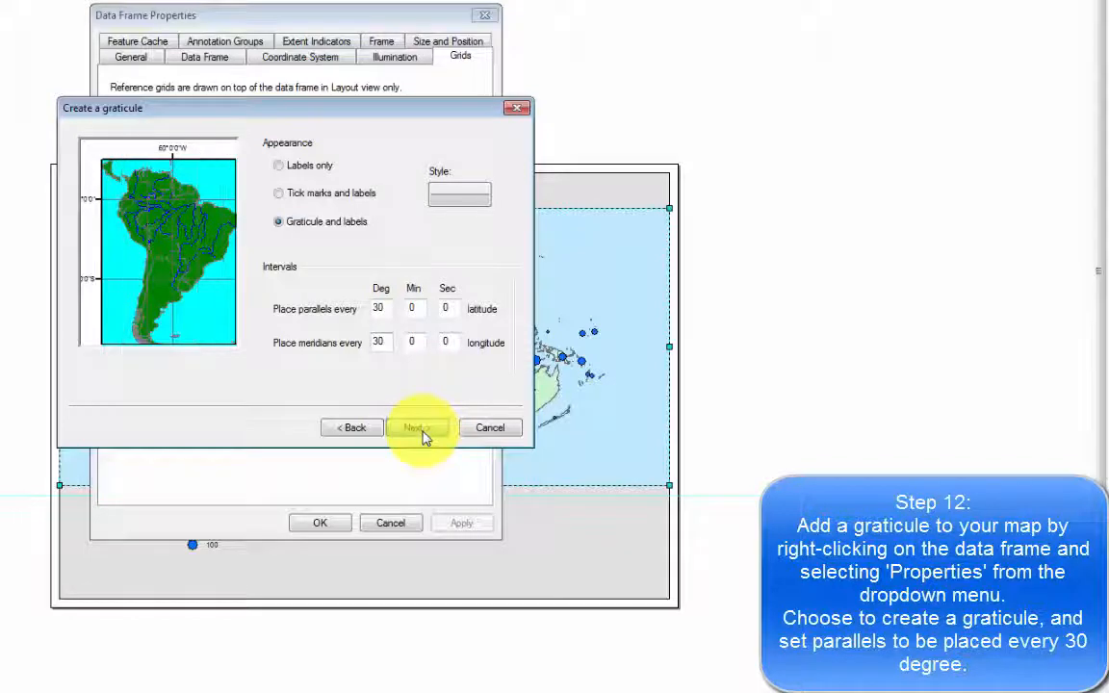
click(420, 428)
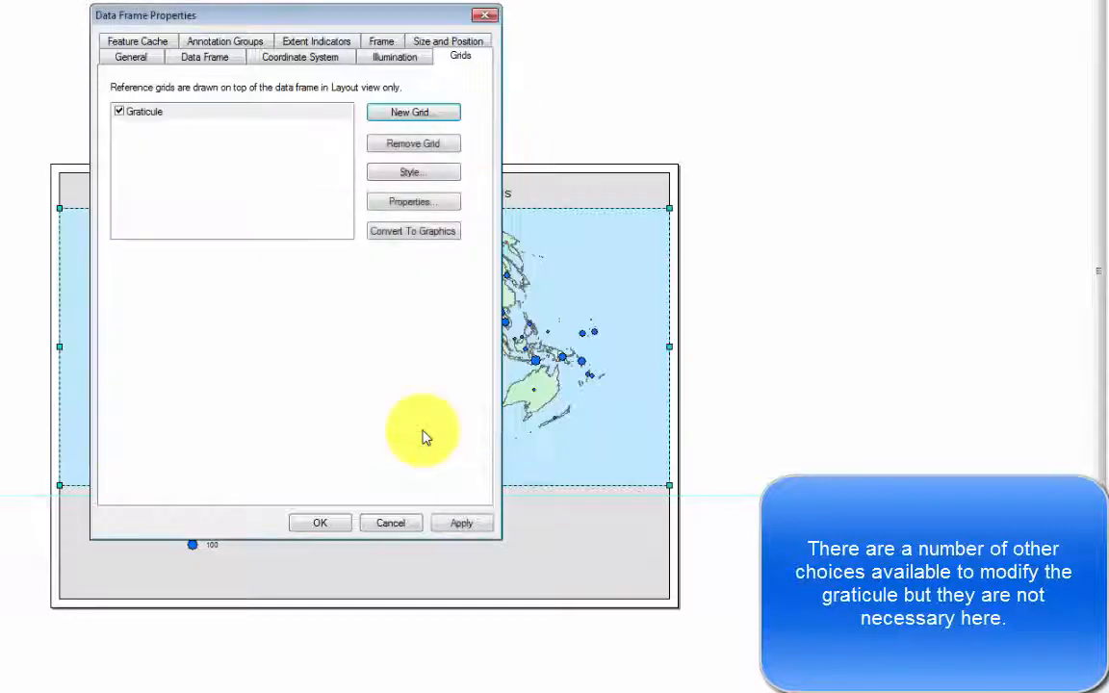
click(323, 523)
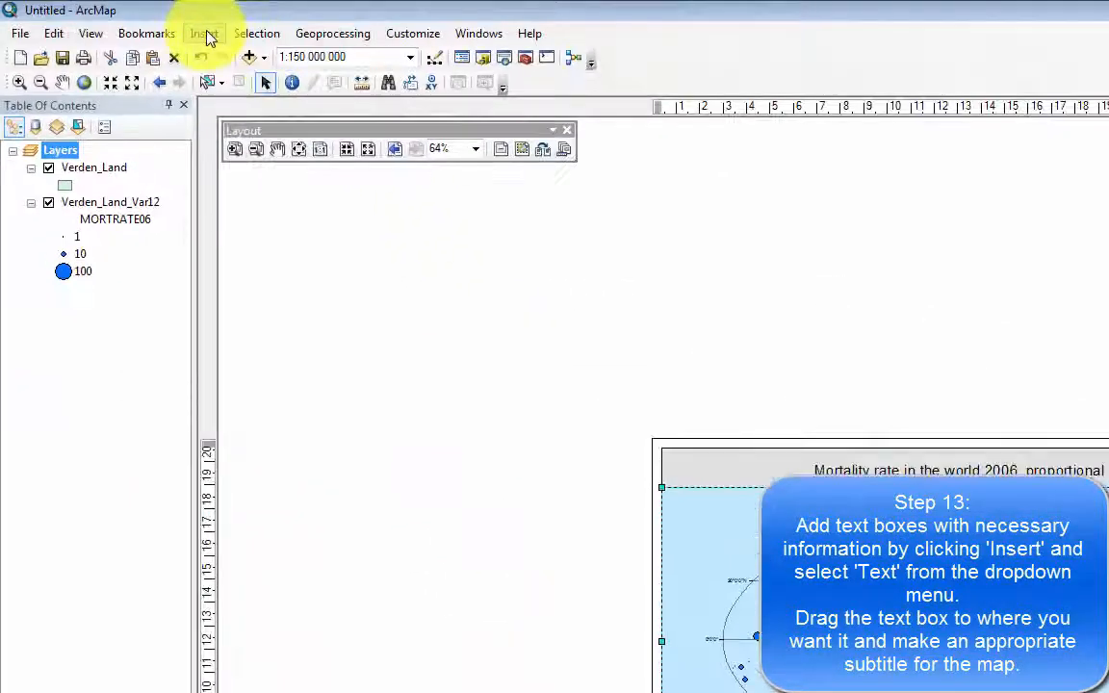
Insert a text box in the grey area beneath the map, beside the legend, and make its text bold.
click(206, 33)
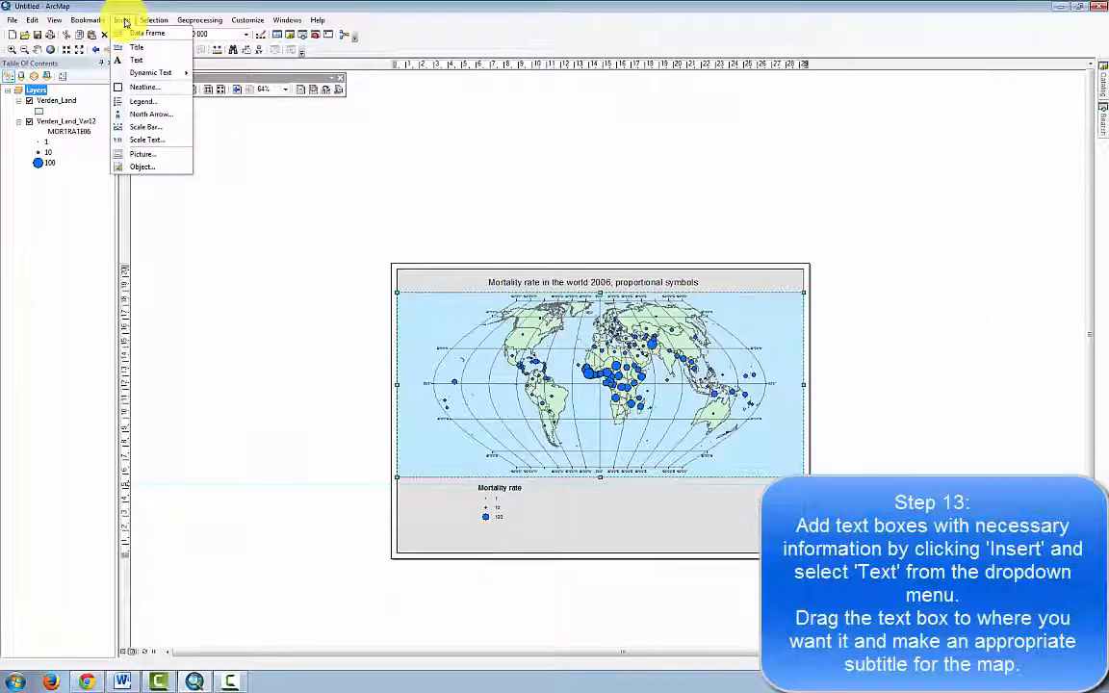
click(140, 61)
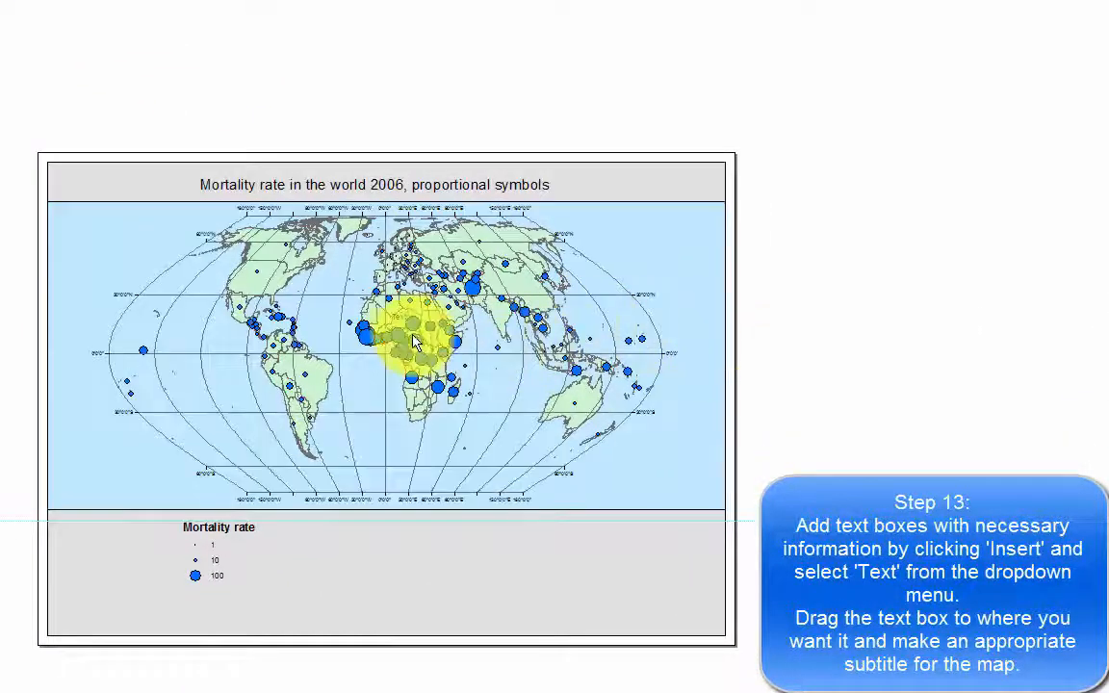
drag(400, 317, 445, 524)
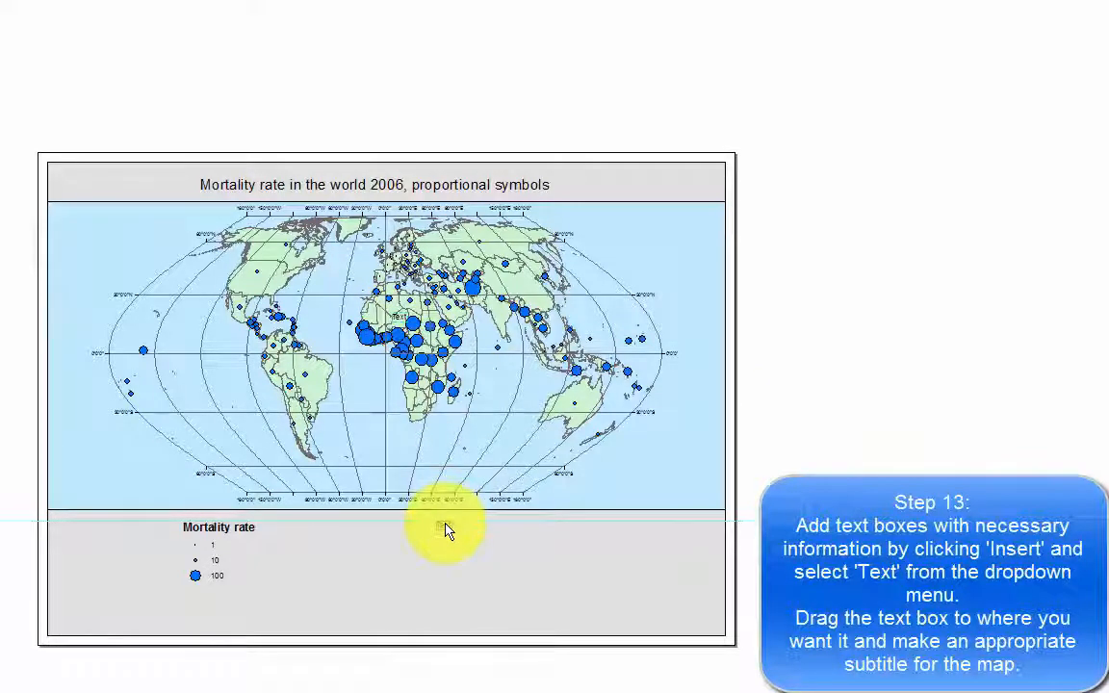
double_click(444, 527)
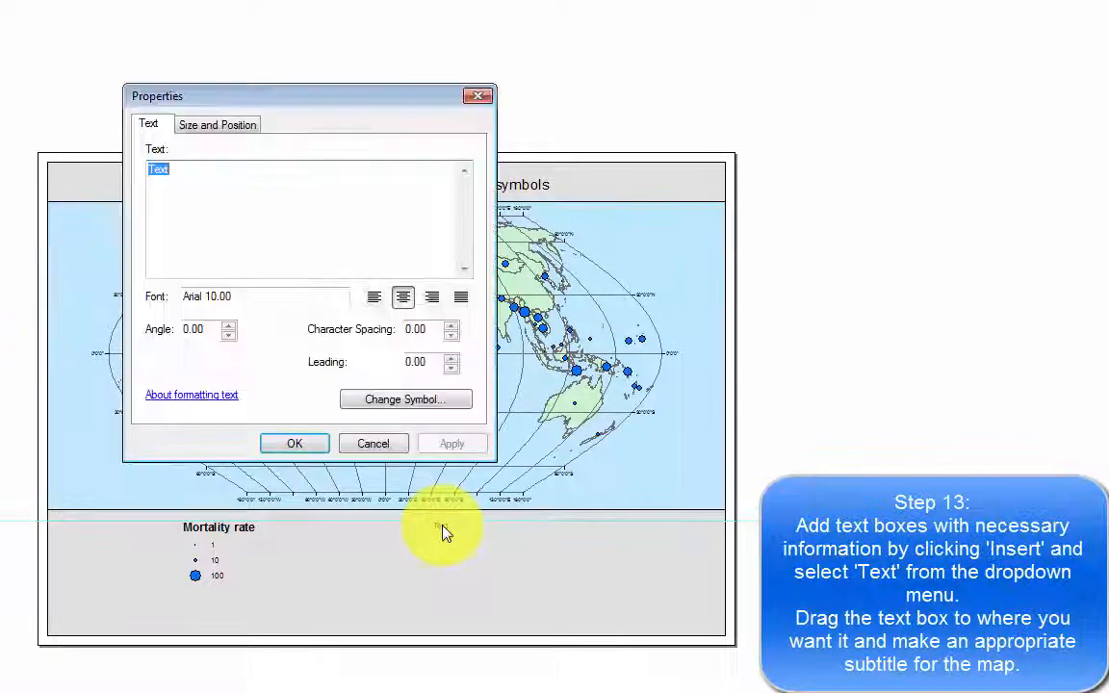
click(406, 400)
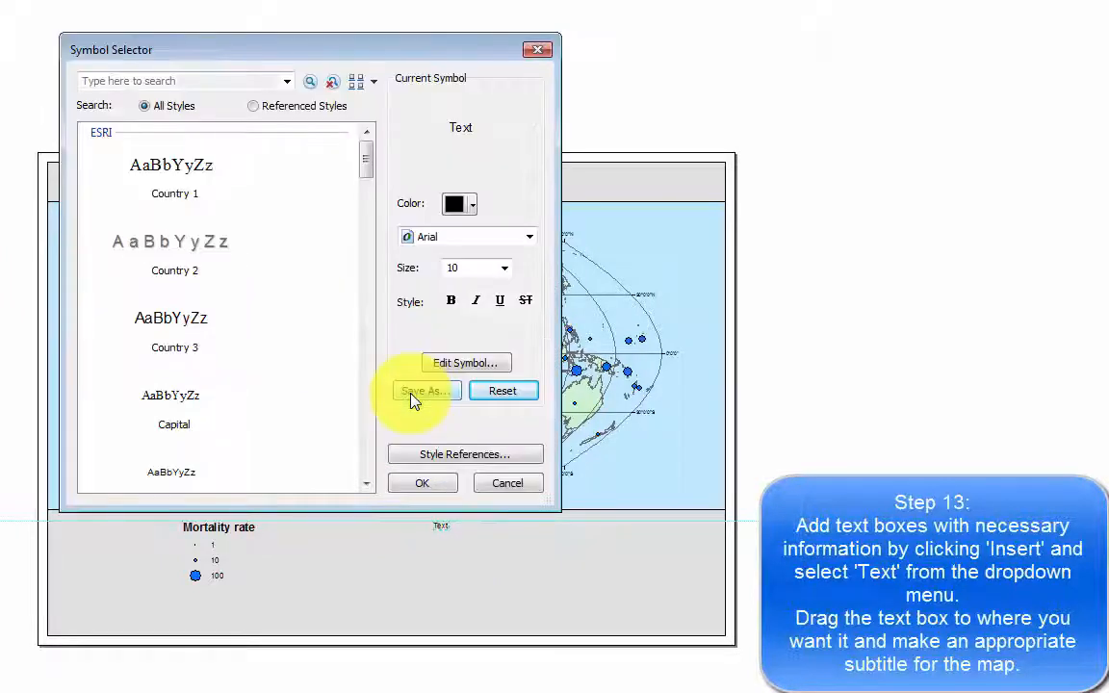
click(451, 302)
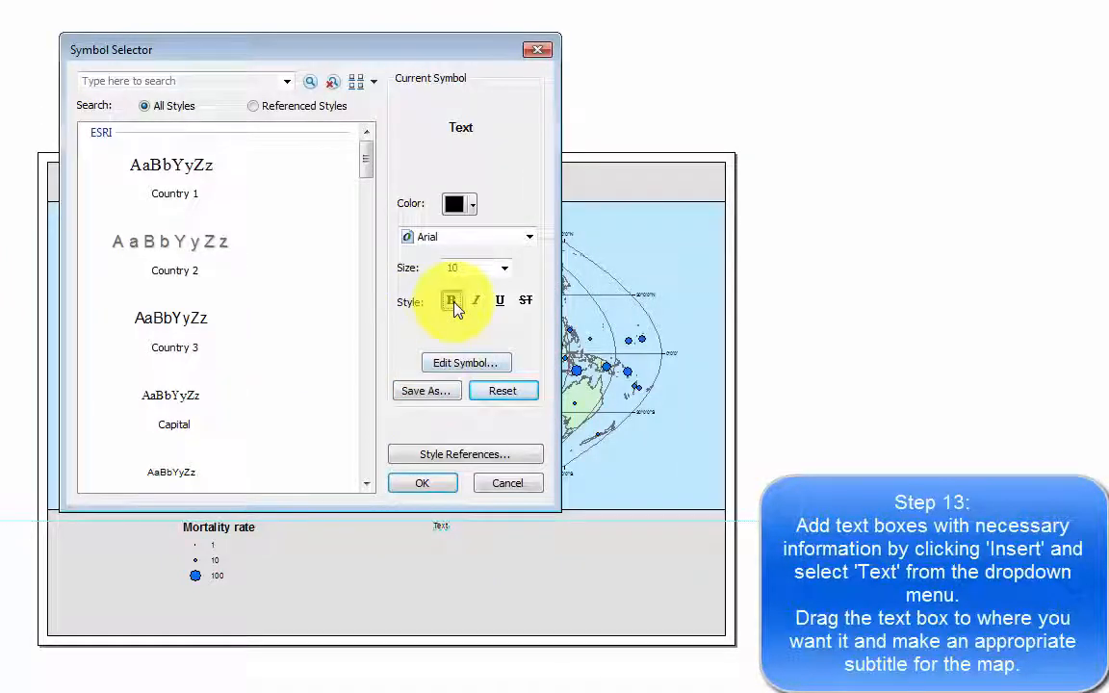
click(426, 485)
Set the text box to "The map shows mortality rate (per 1000) in the world in 2006." and shift it right along the horizontal guide.
double_click(306, 192)
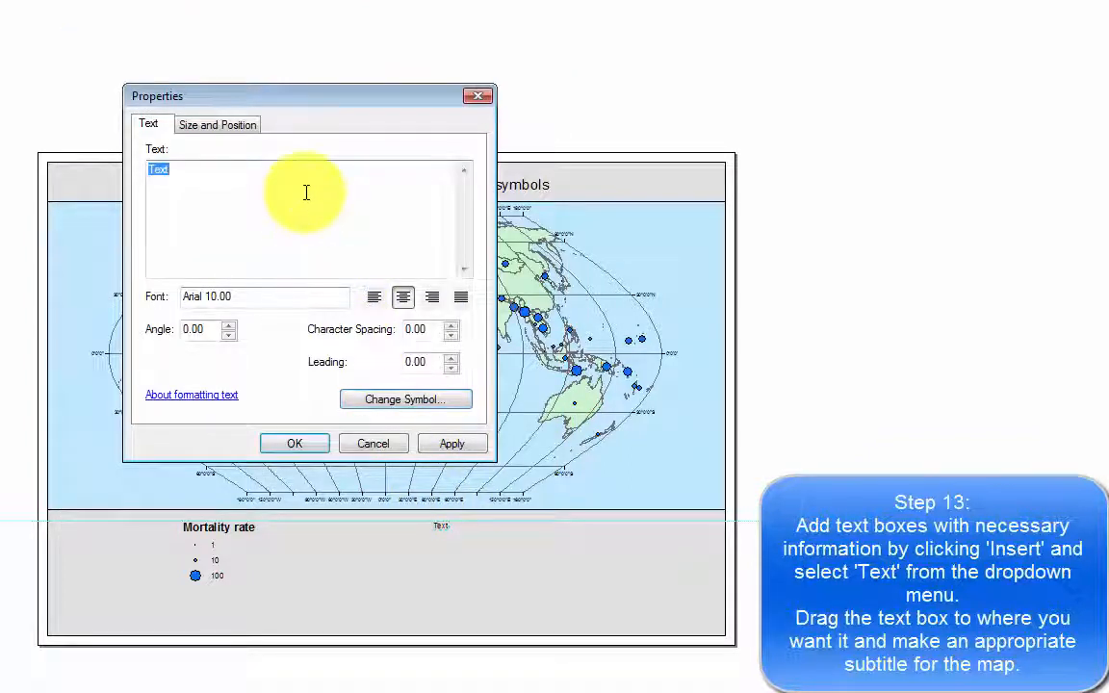
text(The map shows)
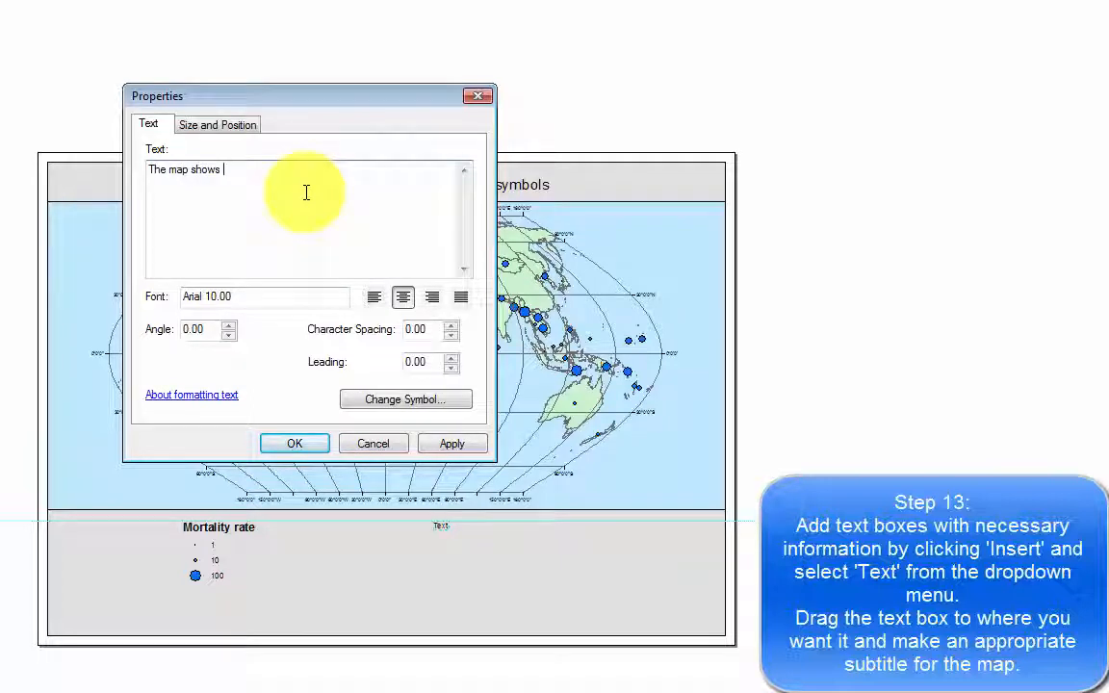
text( moartrtality rate (per 1000)
text(in the world in)
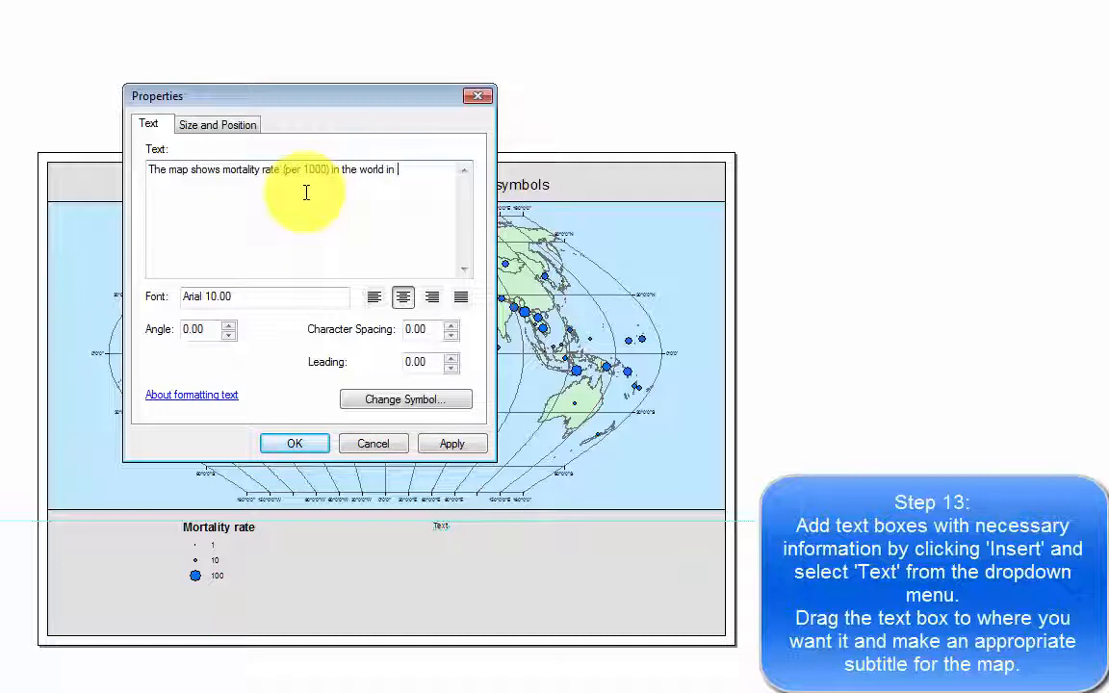
text( 2006.)
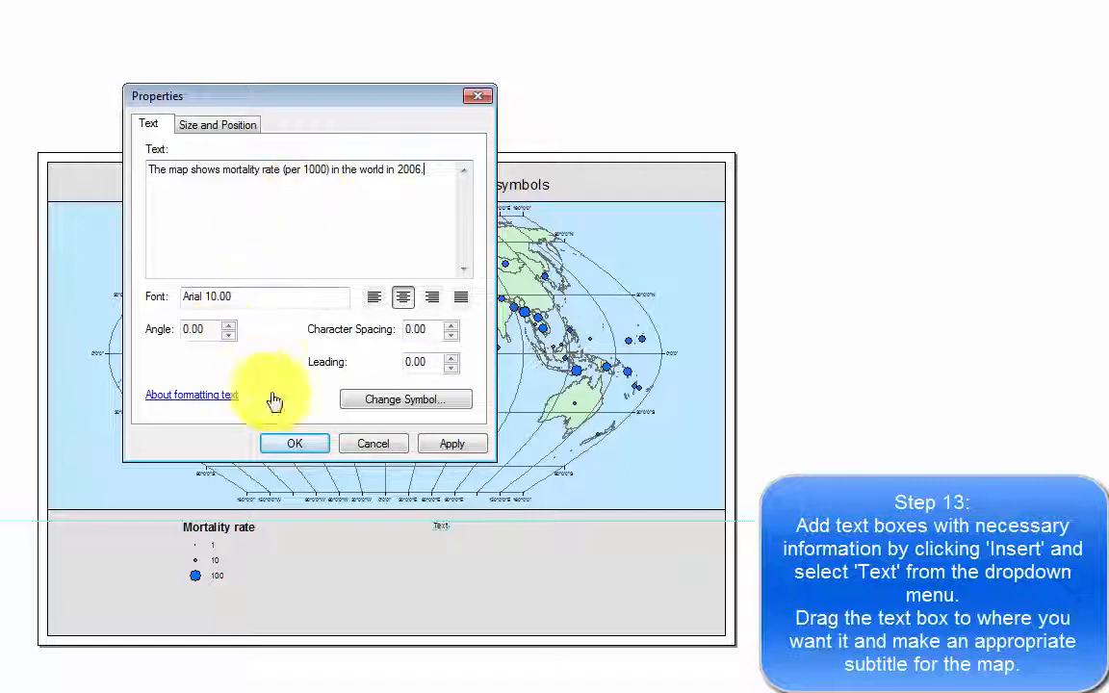
click(301, 447)
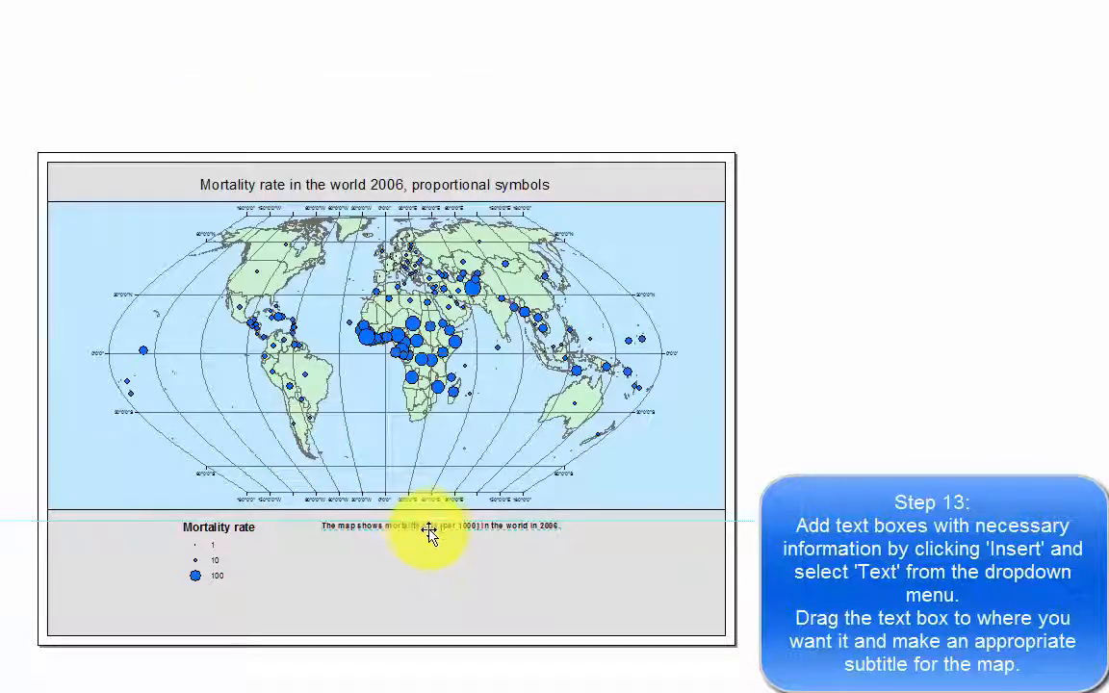
drag(430, 529, 488, 542)
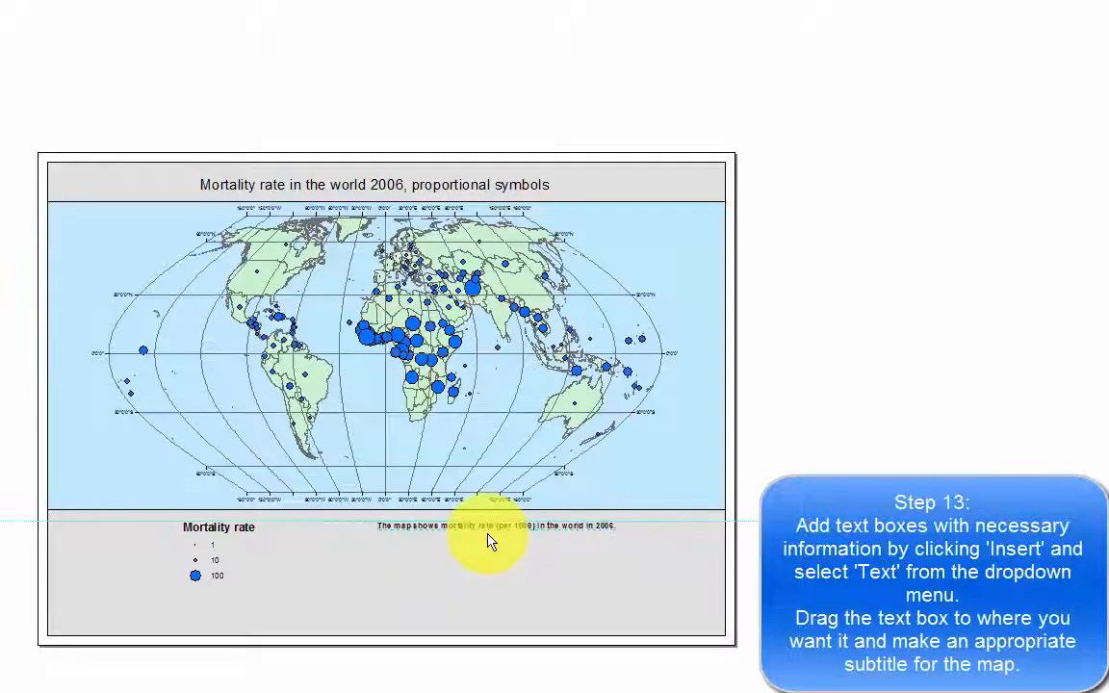
Duplicate the subtitle text box beneath the map by copying and pasting it.
click(462, 533)
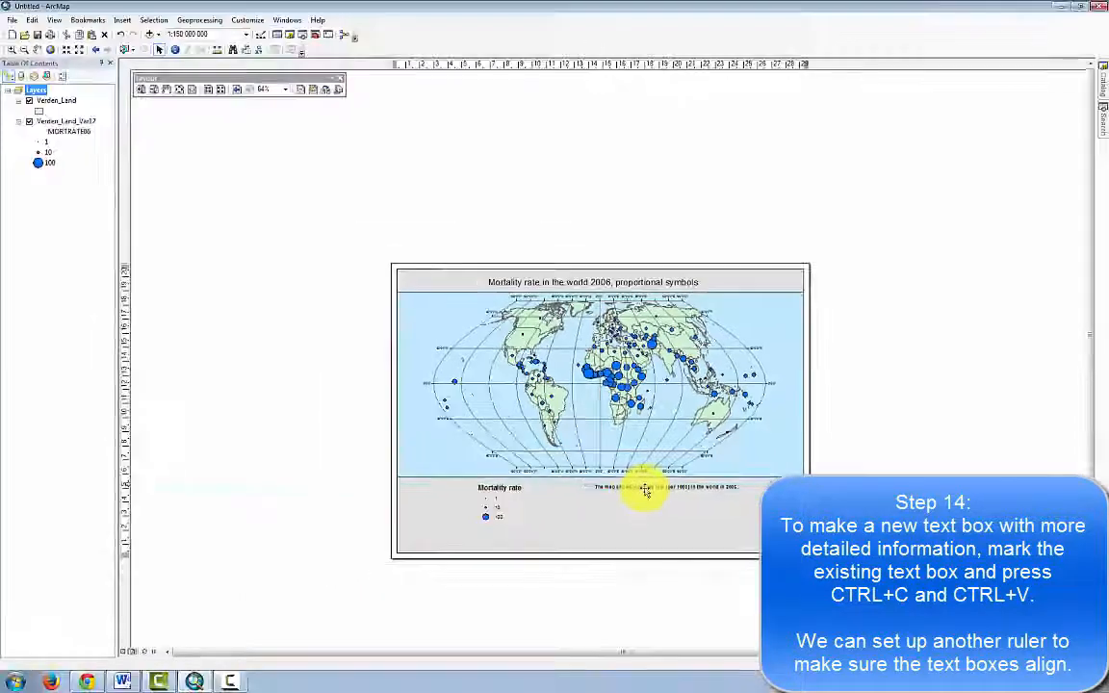
click(645, 488)
key(ctrl+c)
key(ctrl+v)
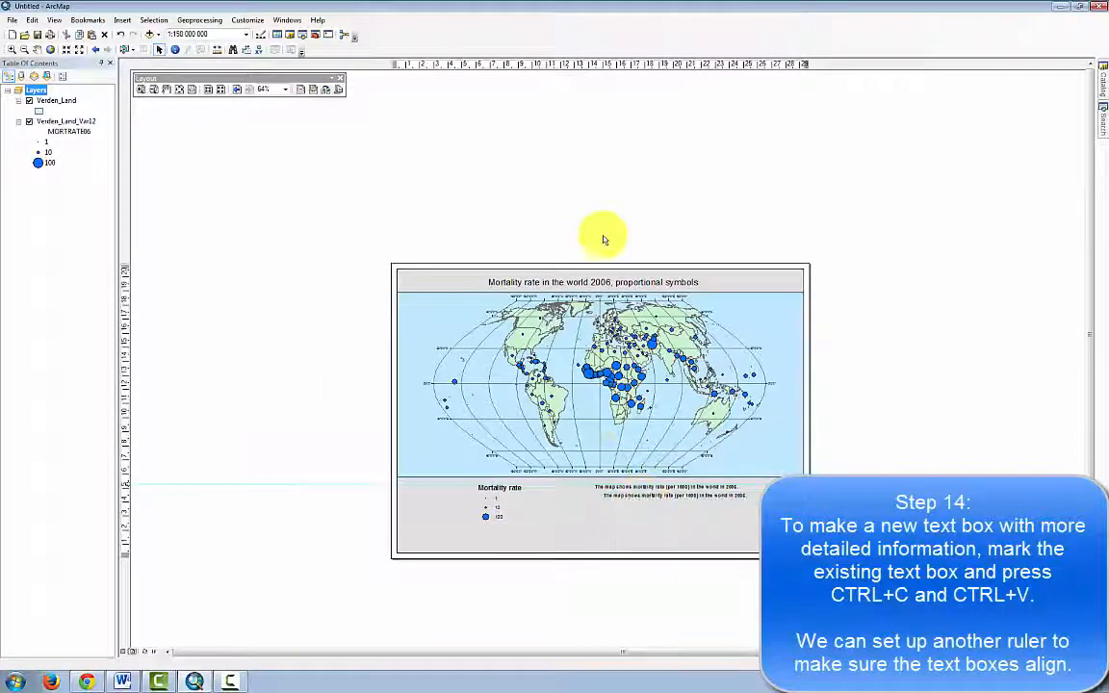
Add a vertical ruler guide at the subtitle's left edge and align both text boxes to it.
click(594, 65)
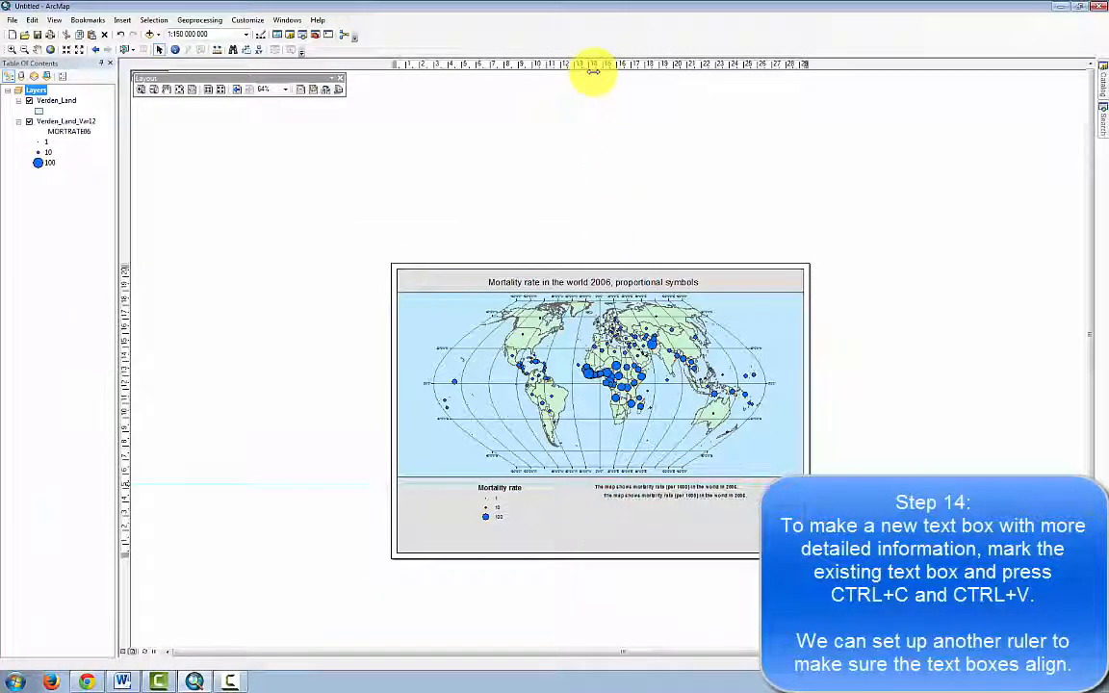
drag(420, 2, 422, 2)
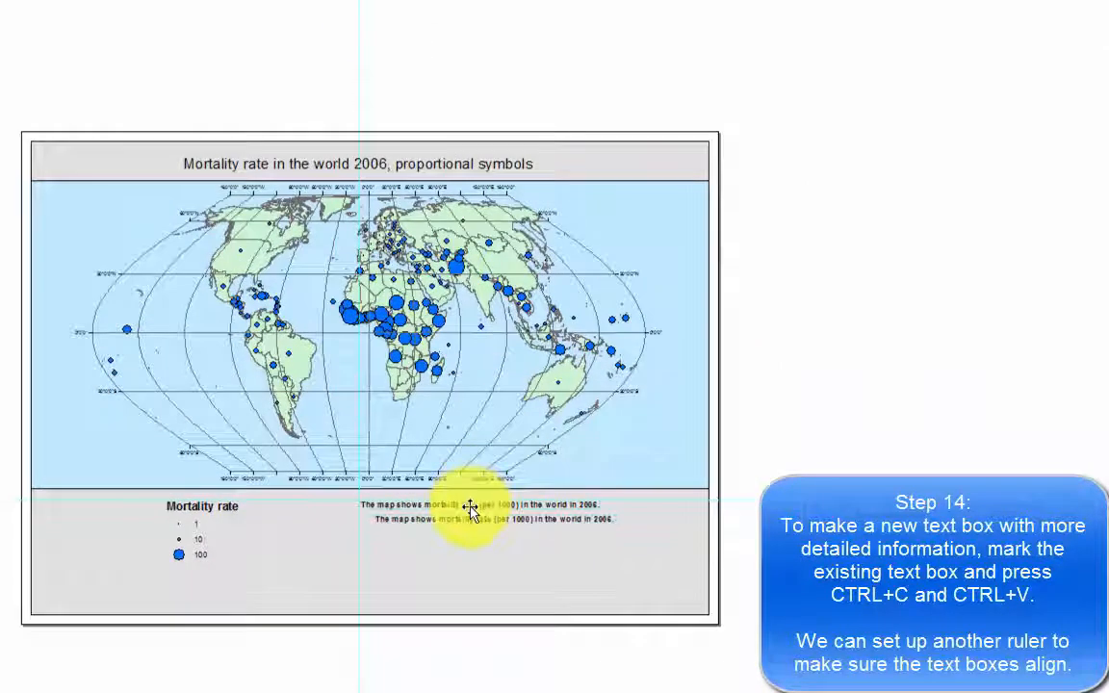
drag(472, 508, 467, 509)
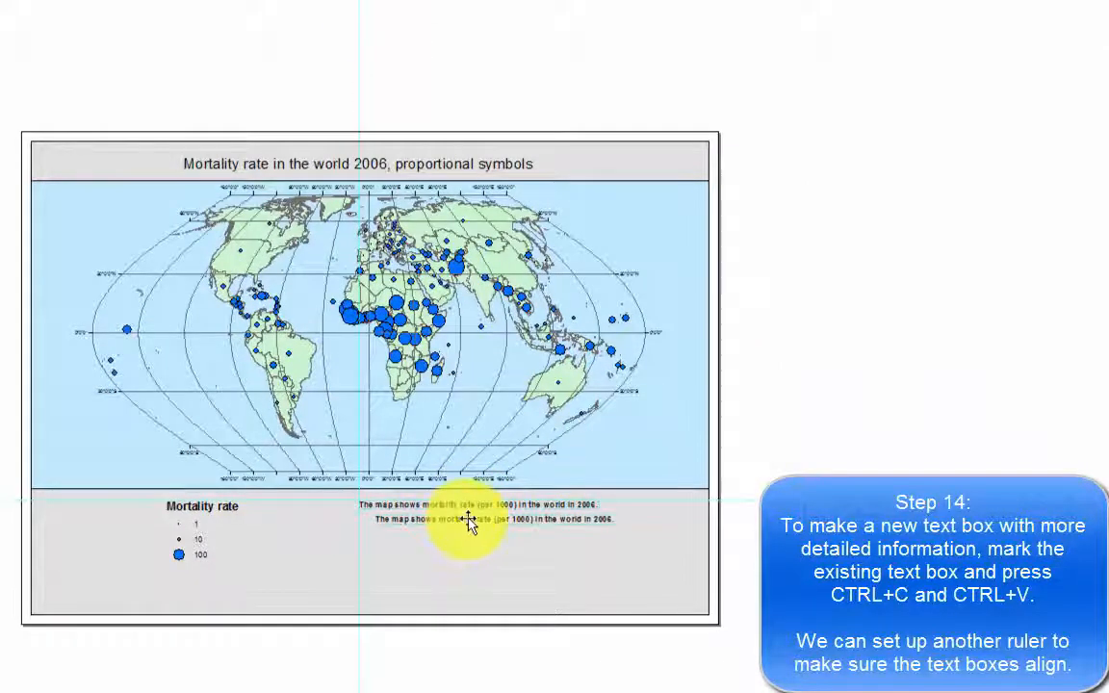
click(462, 521)
drag(458, 521, 442, 519)
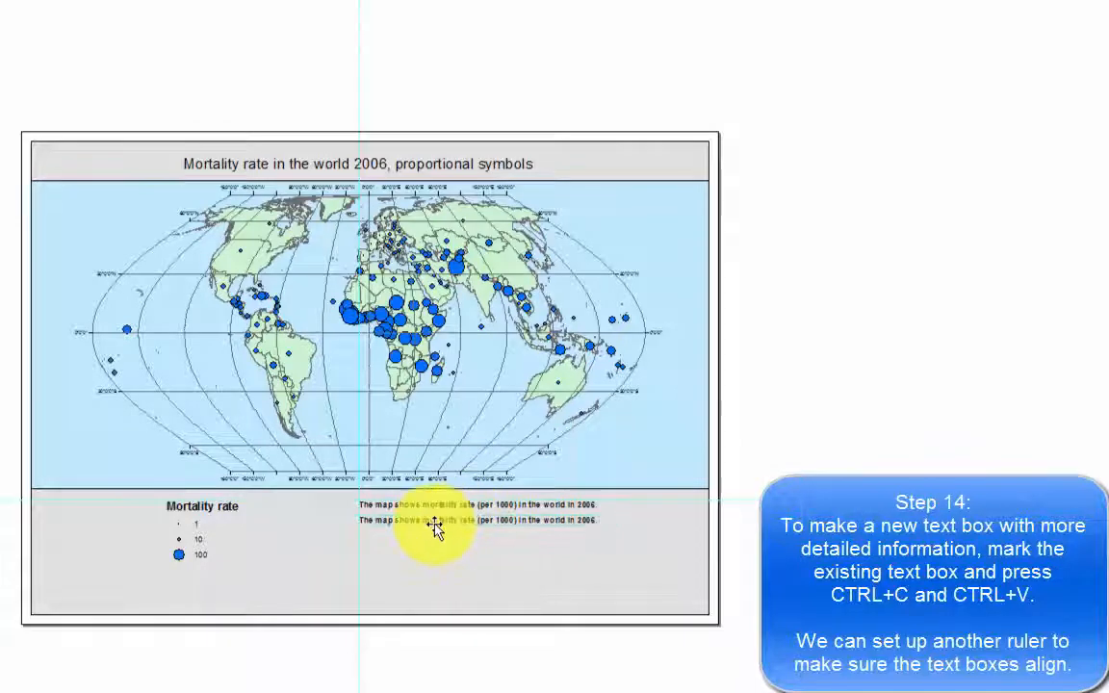
Remove the bold style from the lower of the two text boxes beneath the map.
double_click(433, 523)
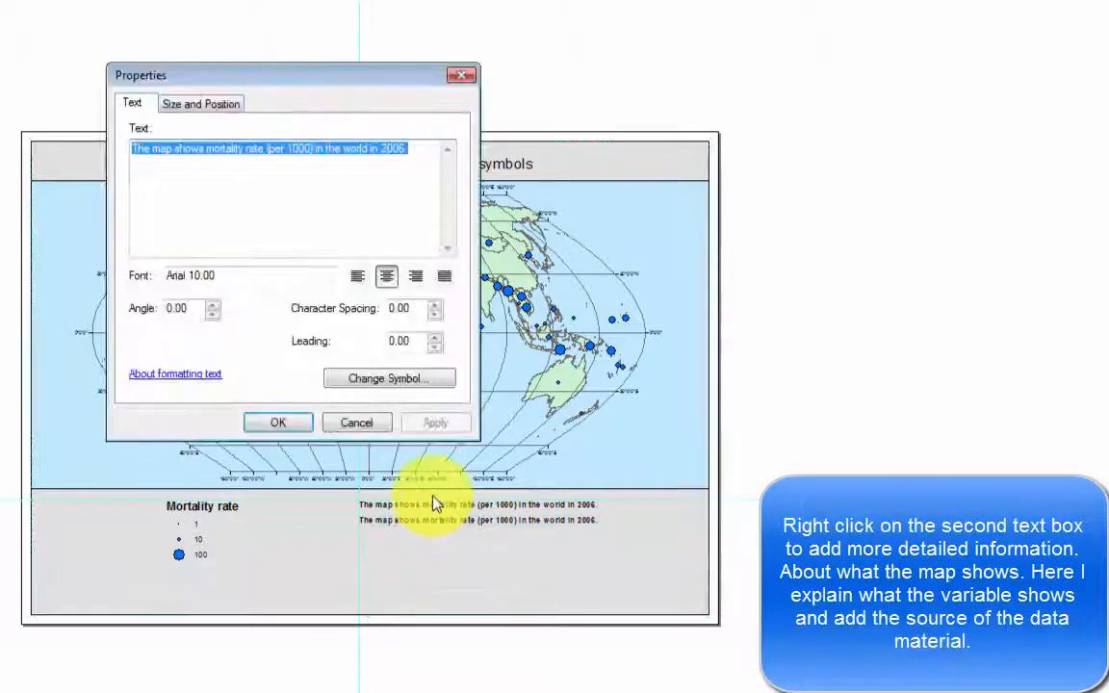
click(401, 380)
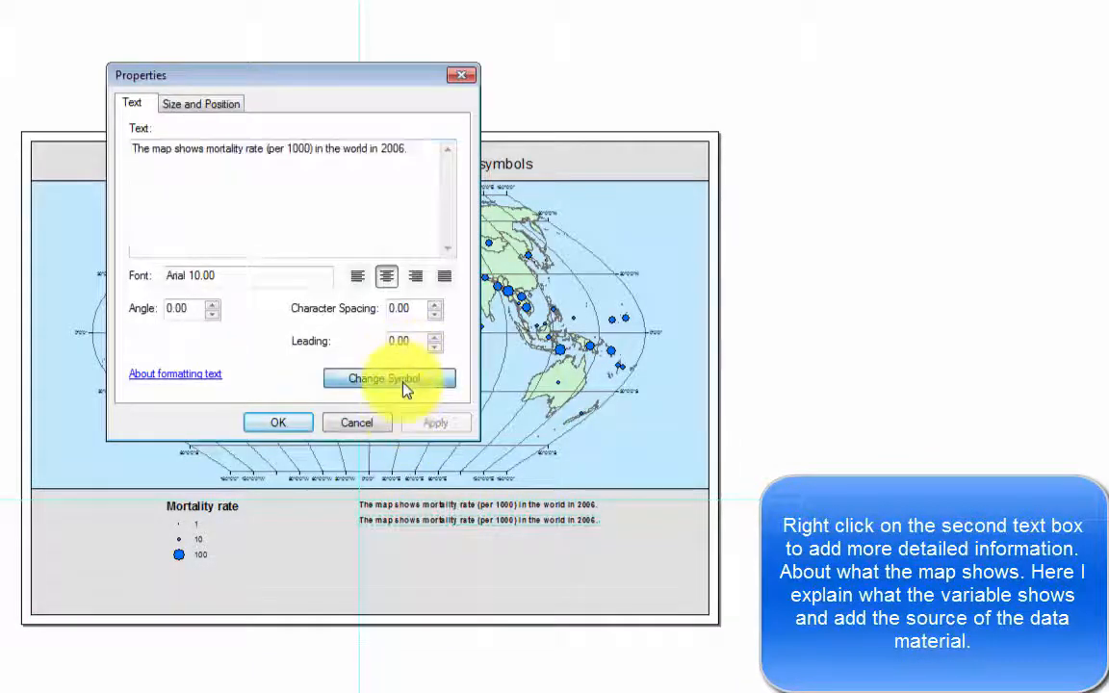
click(434, 279)
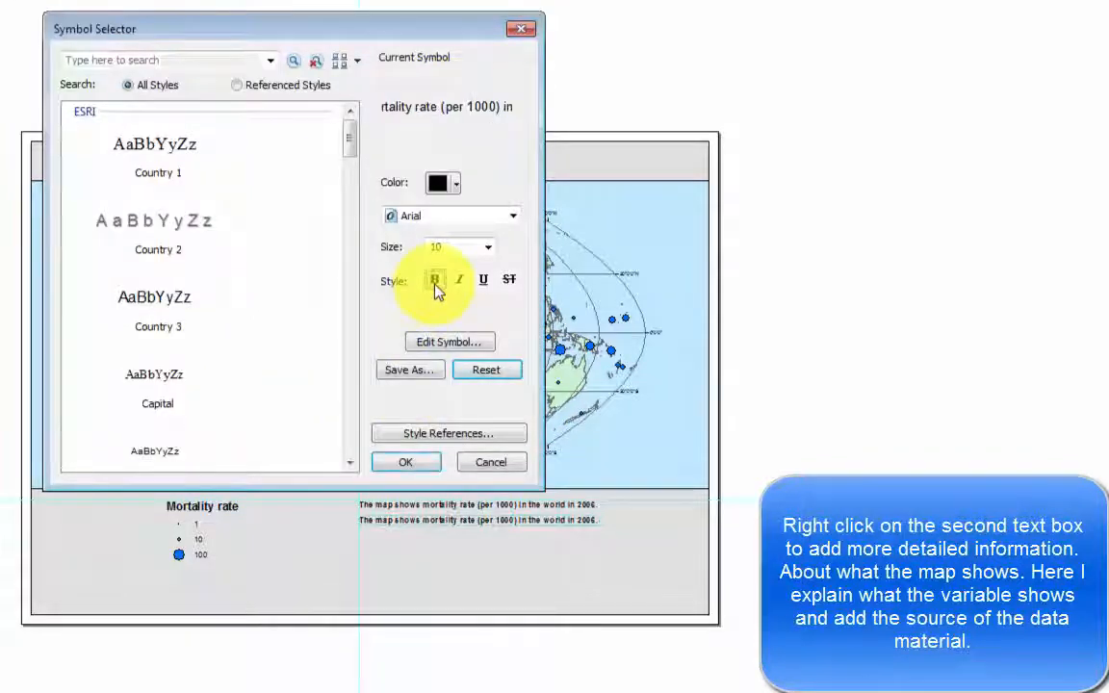
click(404, 454)
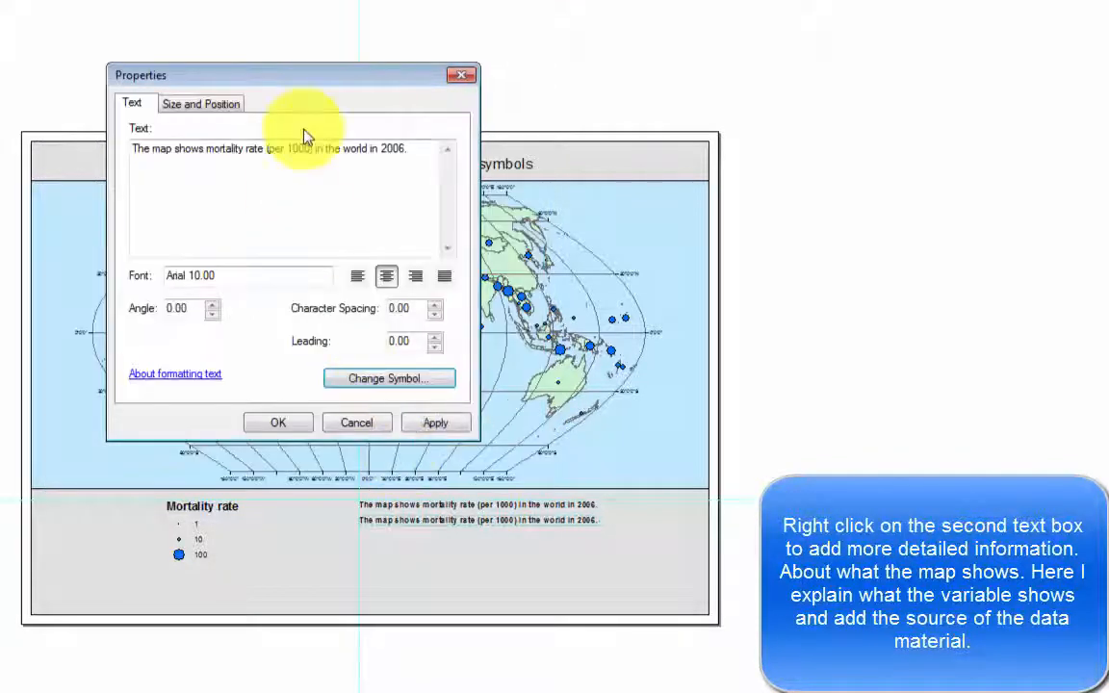
Replace the lower text box's text with the copied mortality rate definition and the World Bank 2007 World Development Indicators data source.
drag(411, 150, 129, 156)
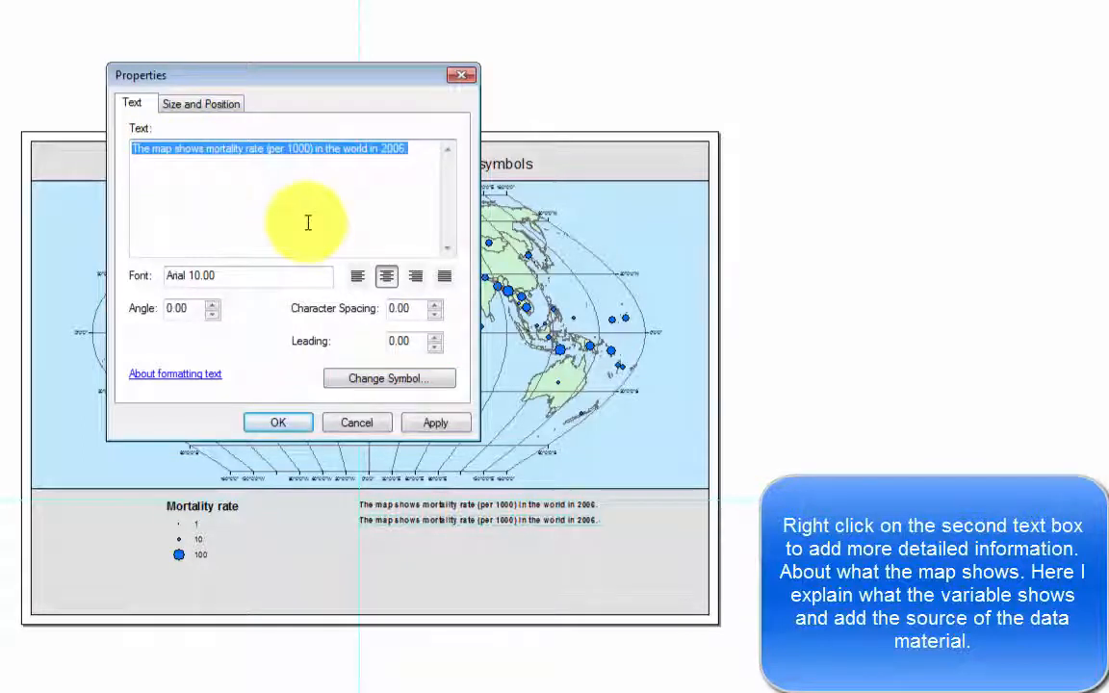
key(ctrl+v)
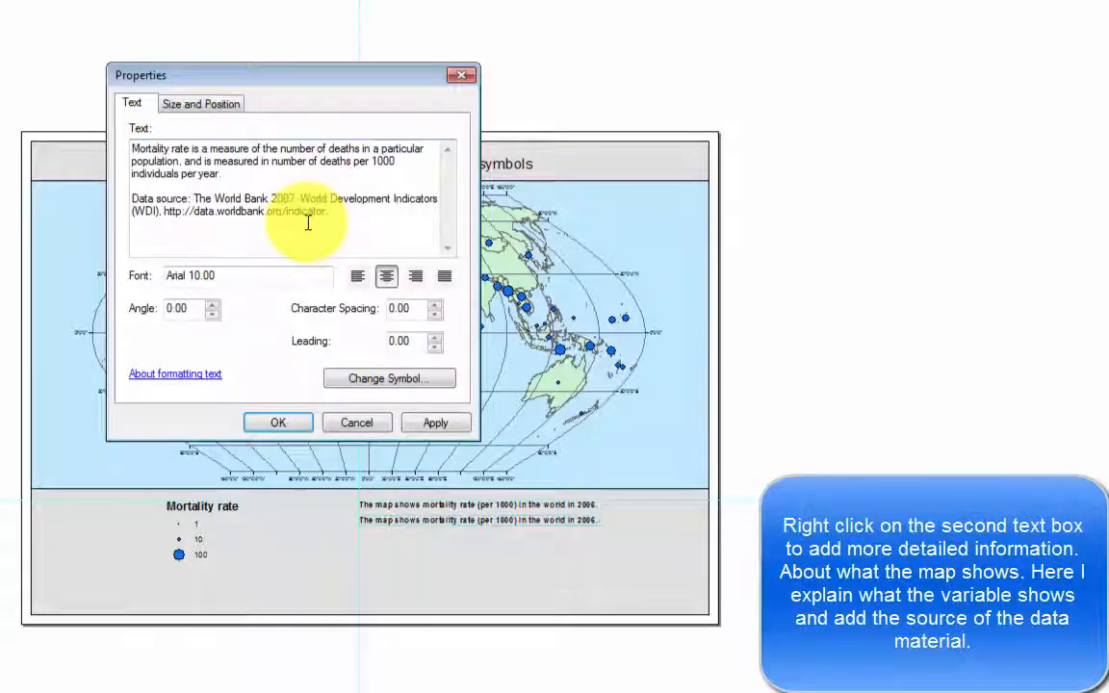
click(288, 424)
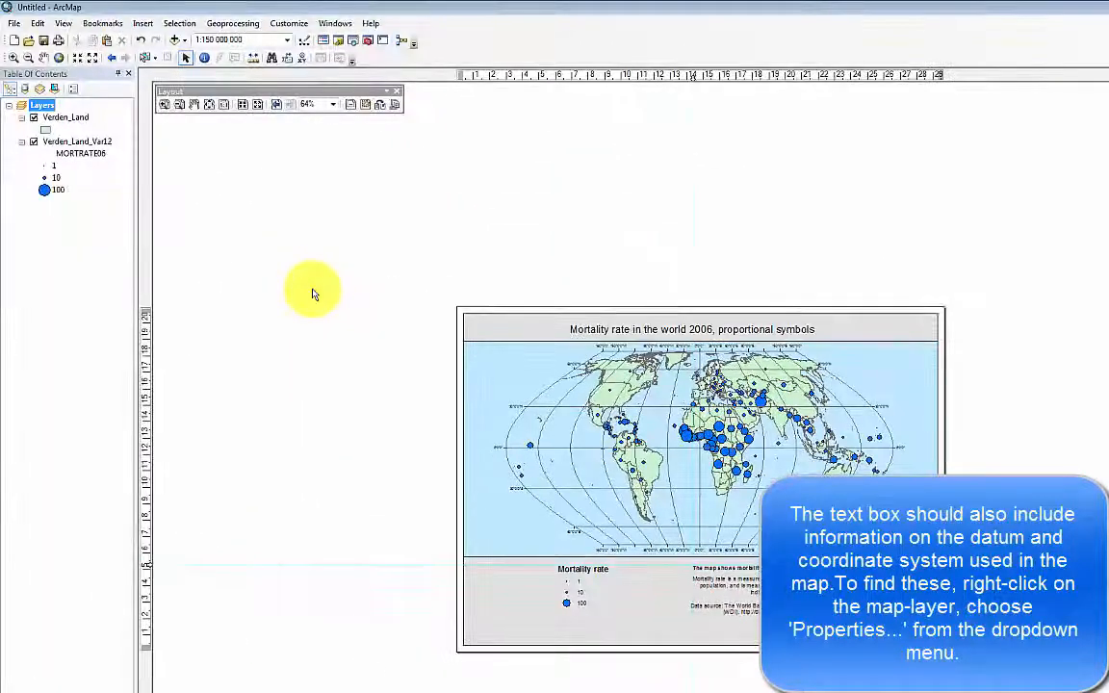
Look up the projected coordinate system and datum in the source properties of the Verden_Land_Var12 layer.
right_click(81, 141)
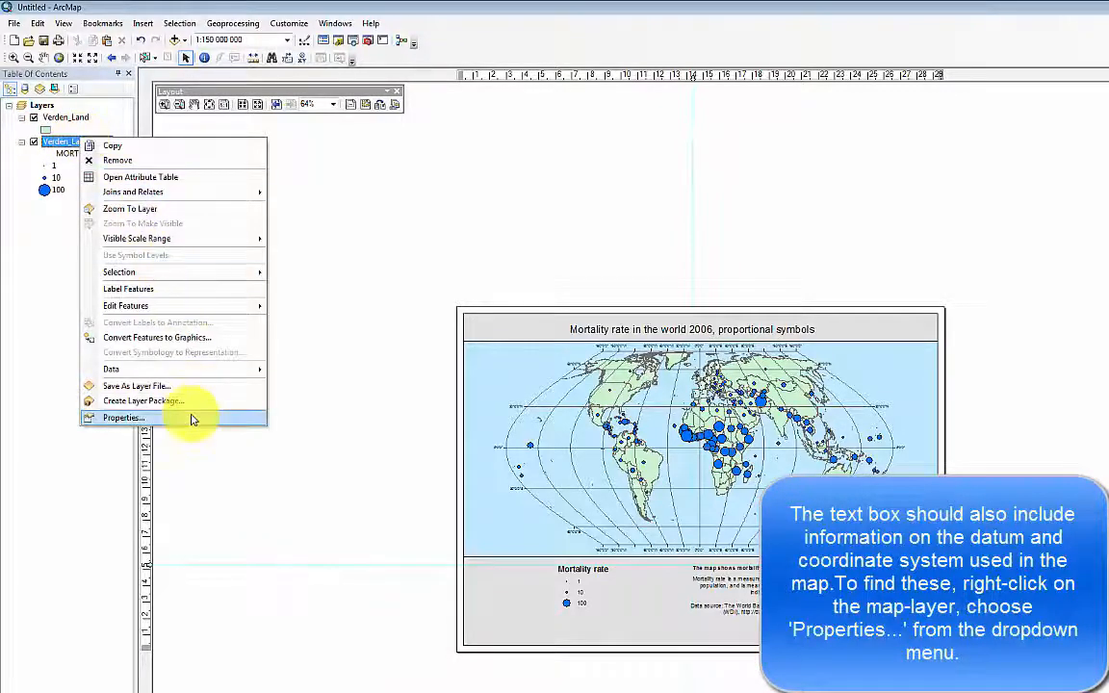
click(193, 417)
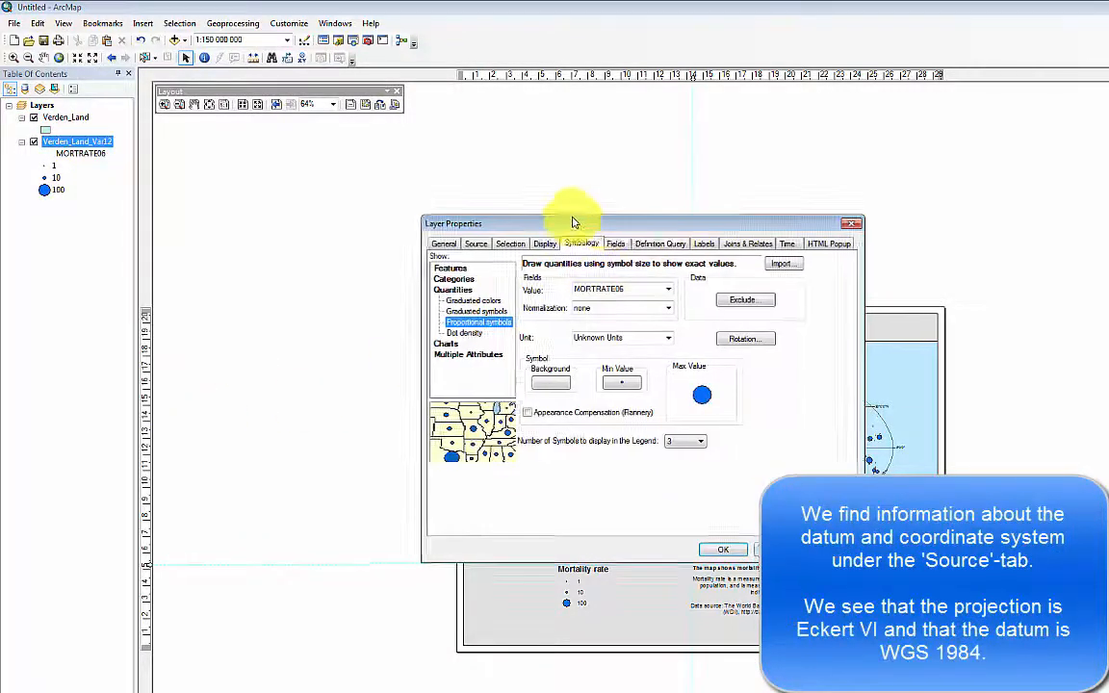
drag(564, 221, 371, 173)
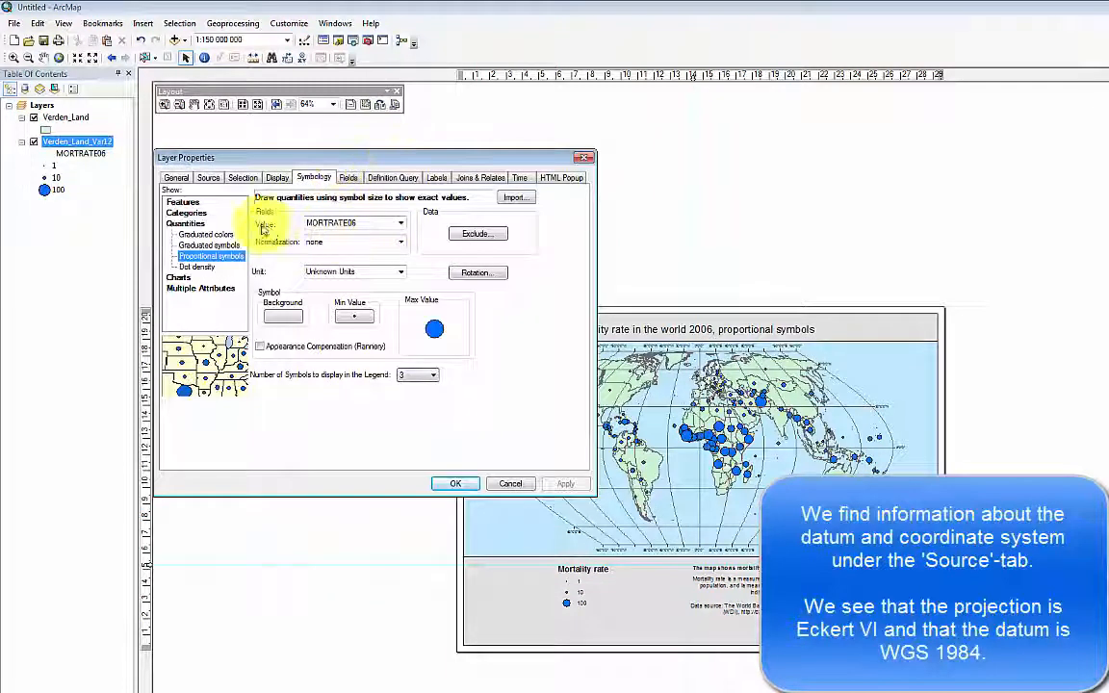
click(175, 178)
click(207, 179)
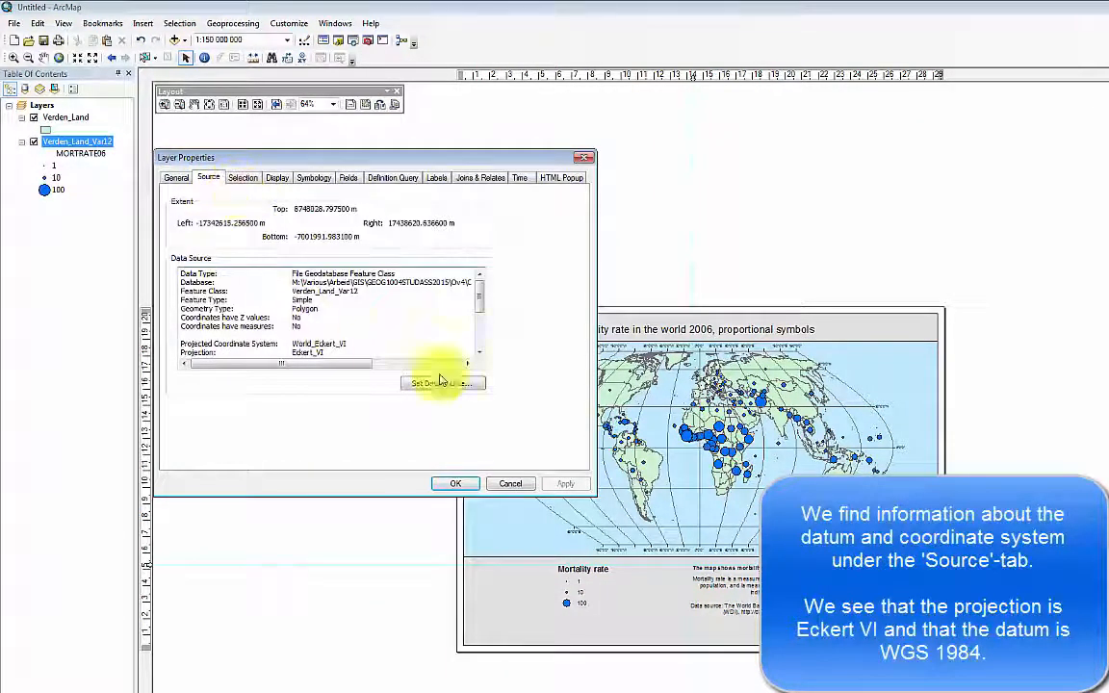
click(480, 352)
click(480, 352)
click(481, 352)
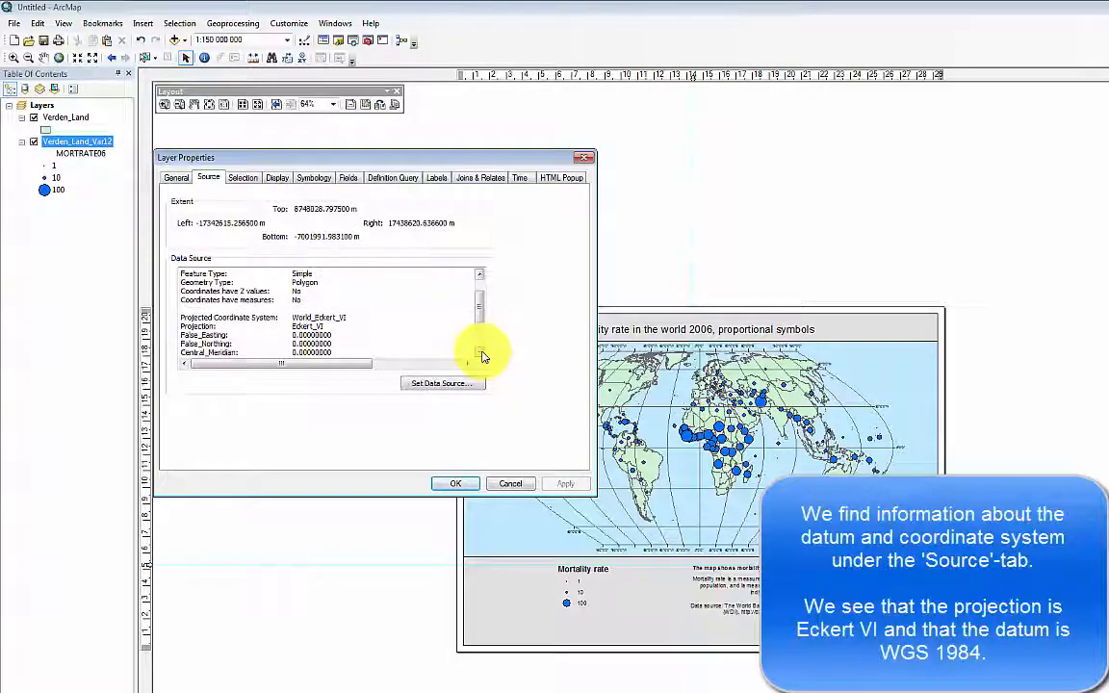
click(481, 352)
click(480, 353)
click(481, 353)
click(480, 352)
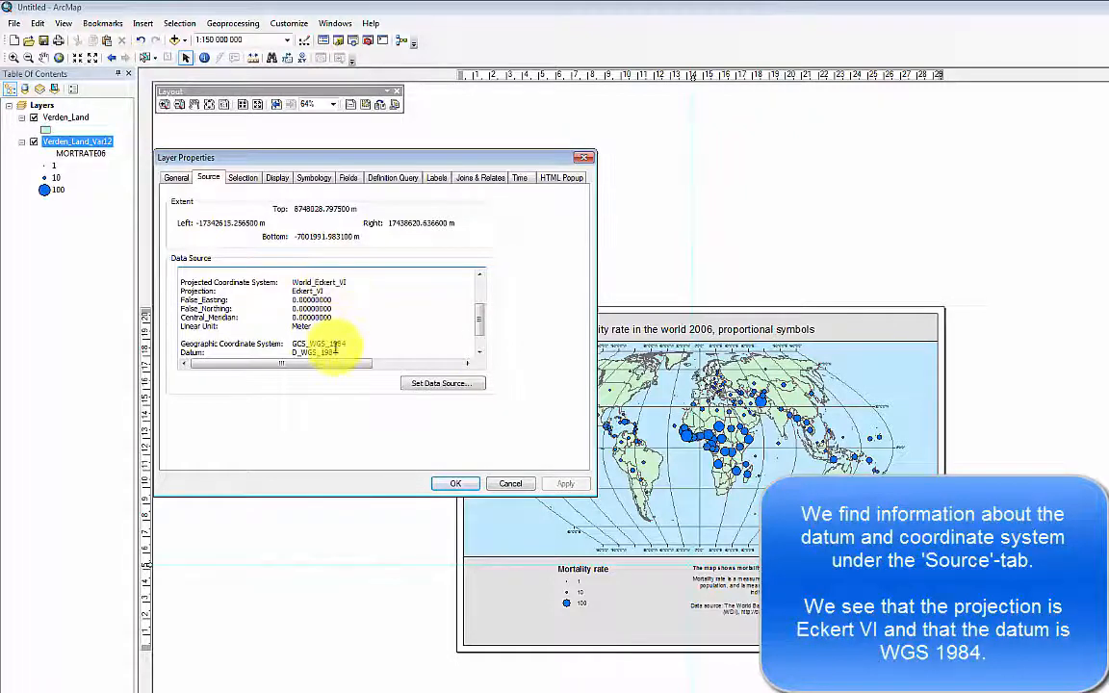
drag(347, 282, 232, 286)
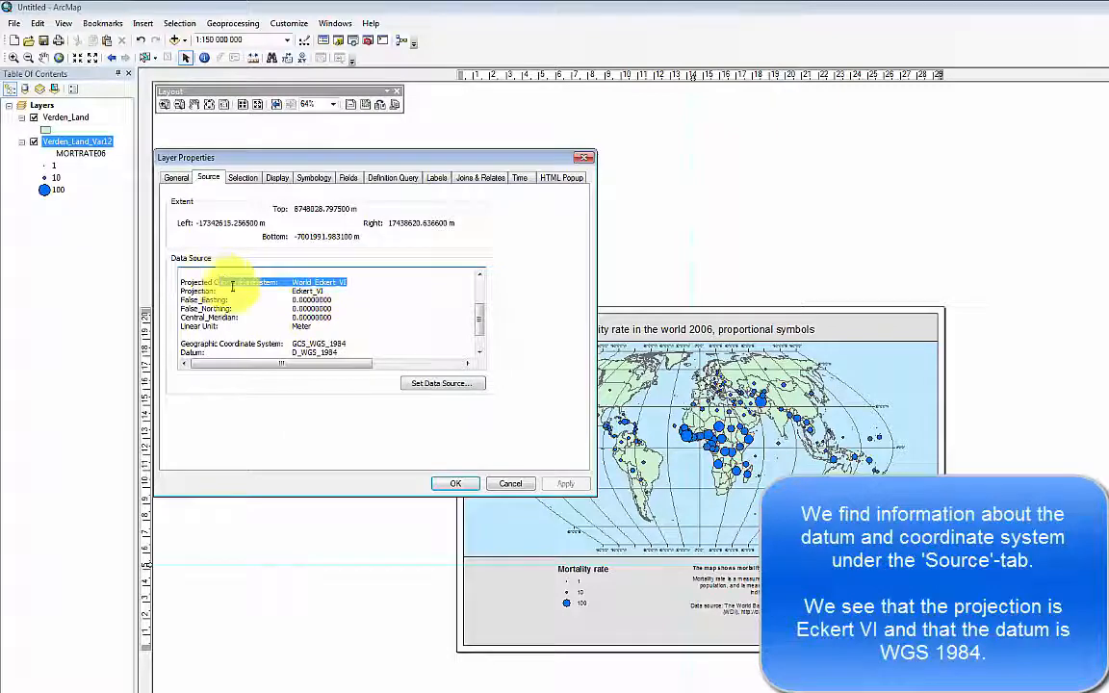
click(332, 351)
drag(336, 352, 206, 352)
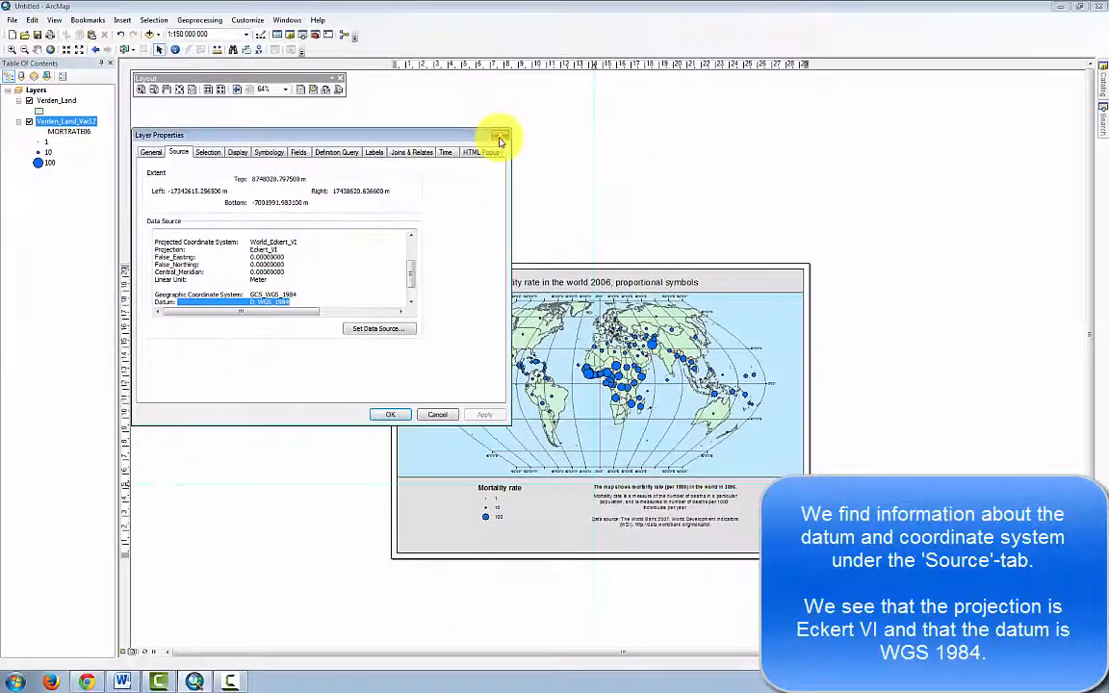
click(499, 141)
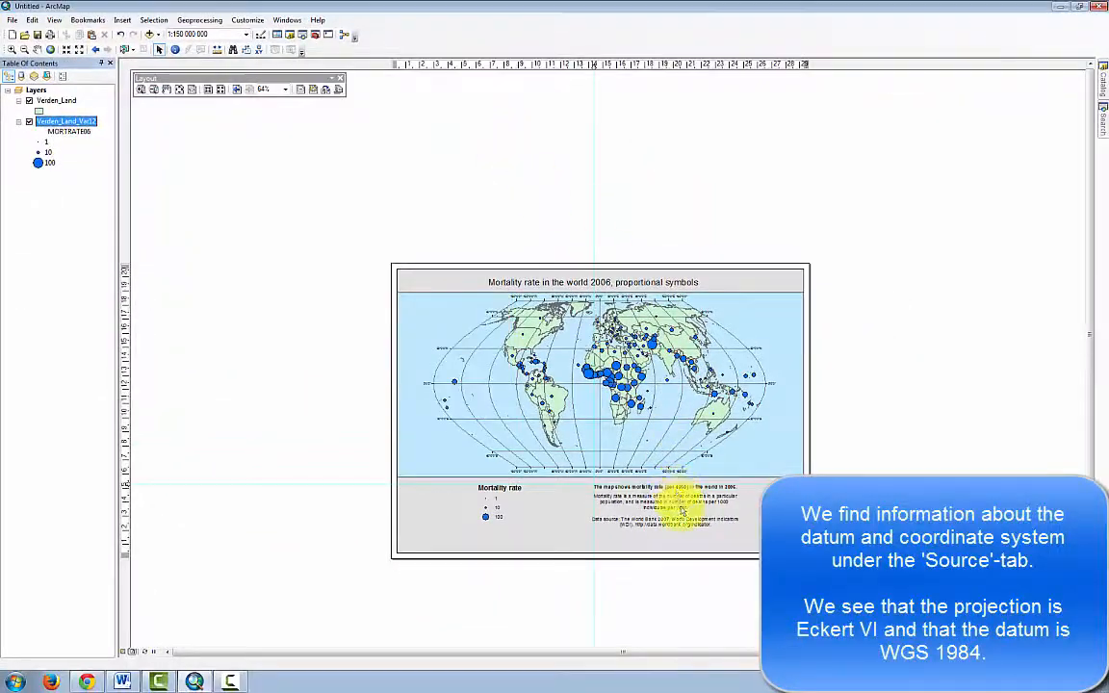
Append "Projection: Eckert VI", "Datum: WGS 1984." and a line with the author's name to the explanatory text box.
double_click(466, 614)
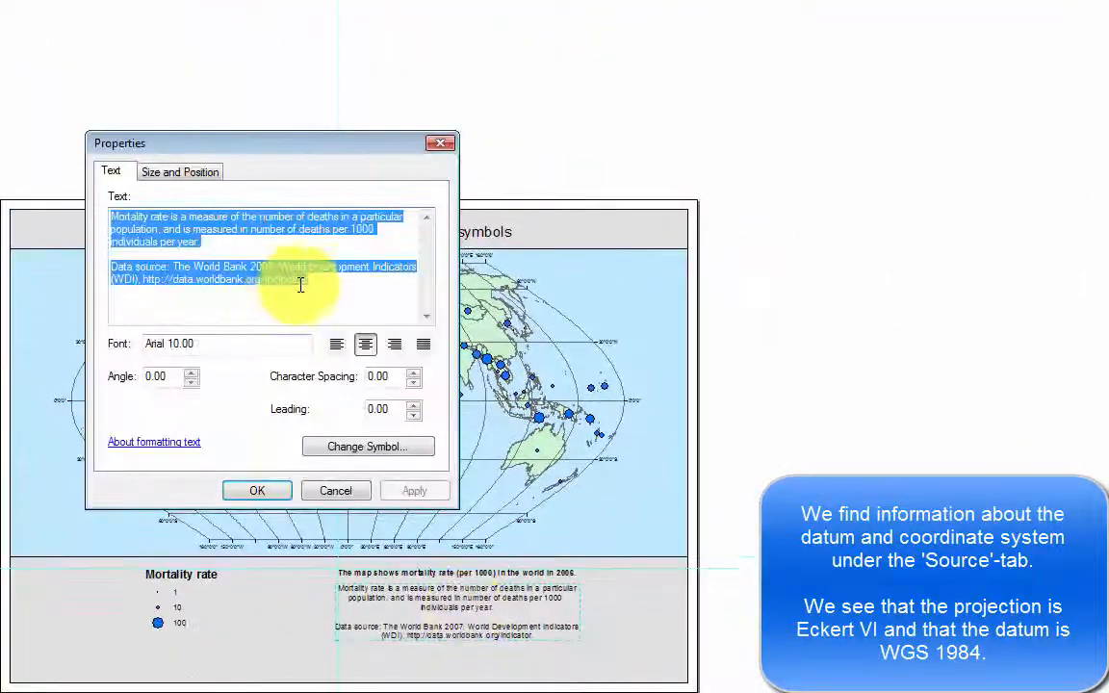
click(333, 285)
key(Return)
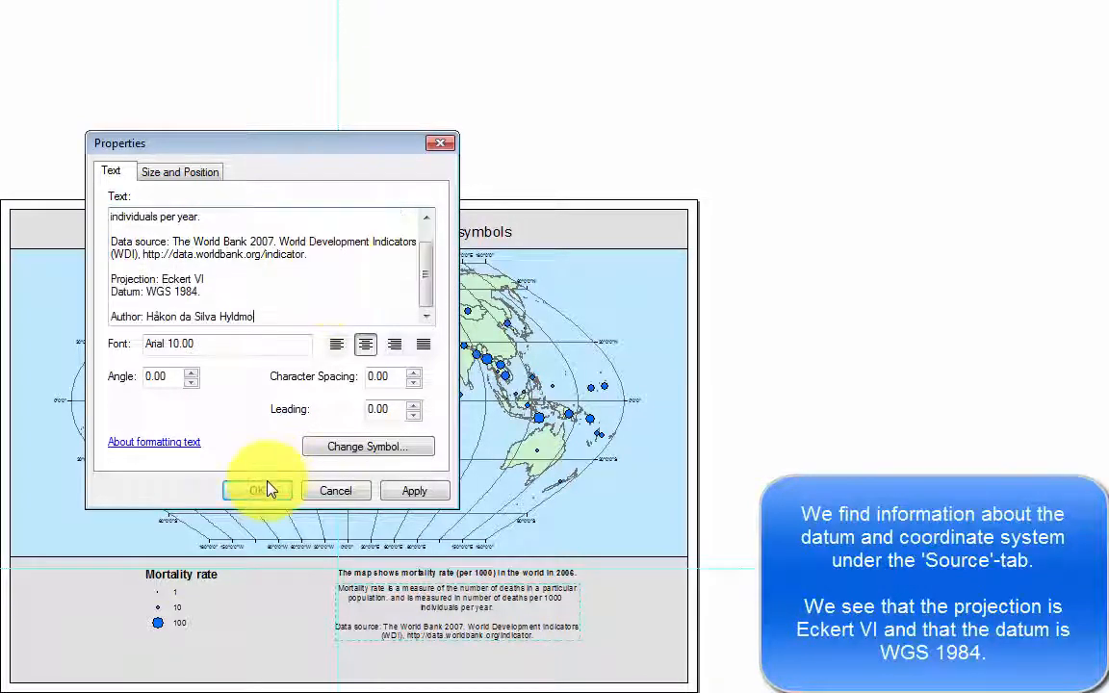
click(268, 485)
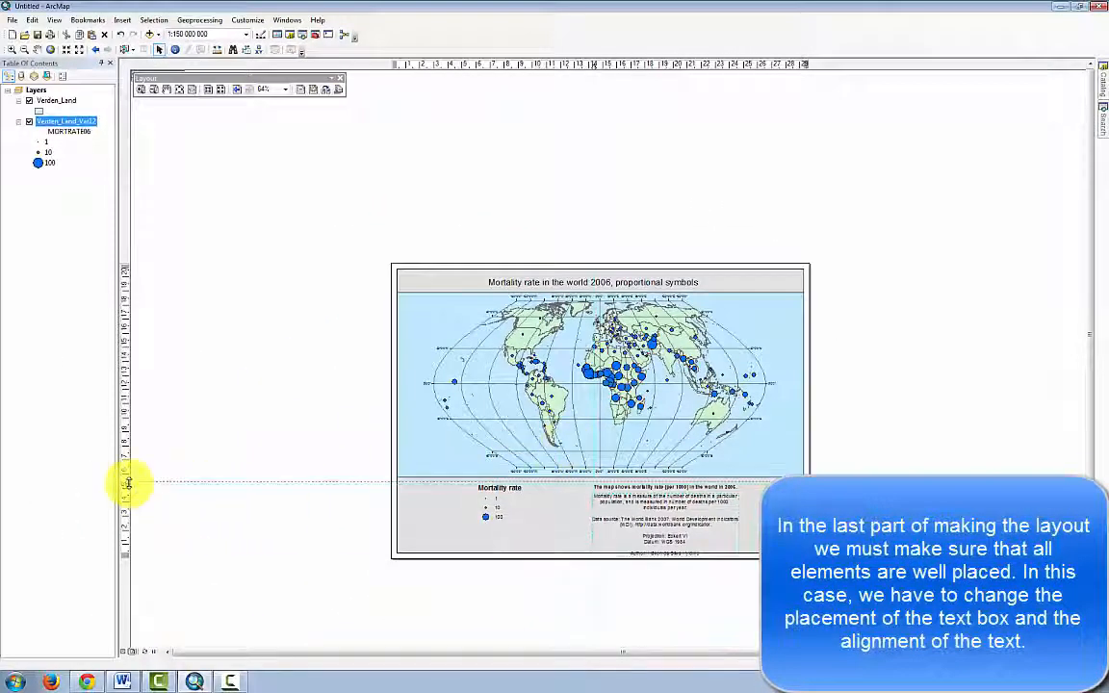
Raise the horizontal guide slightly towards the map frame and move the legend, its title, the subtitle and the explanatory text up accordingly.
click(128, 479)
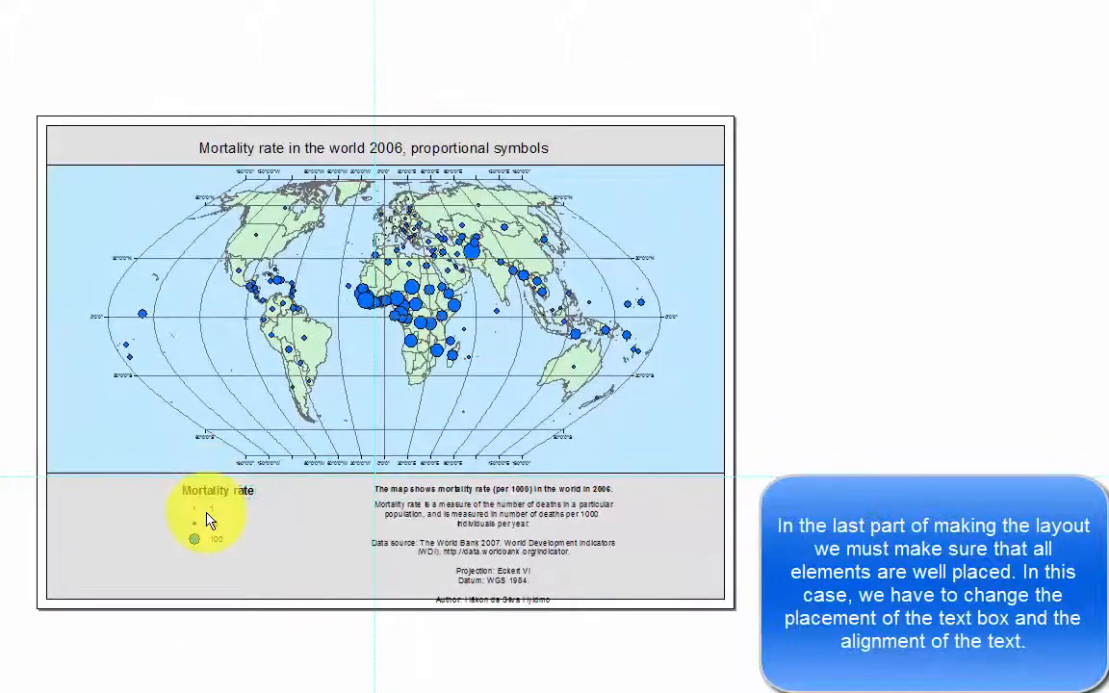
click(205, 494)
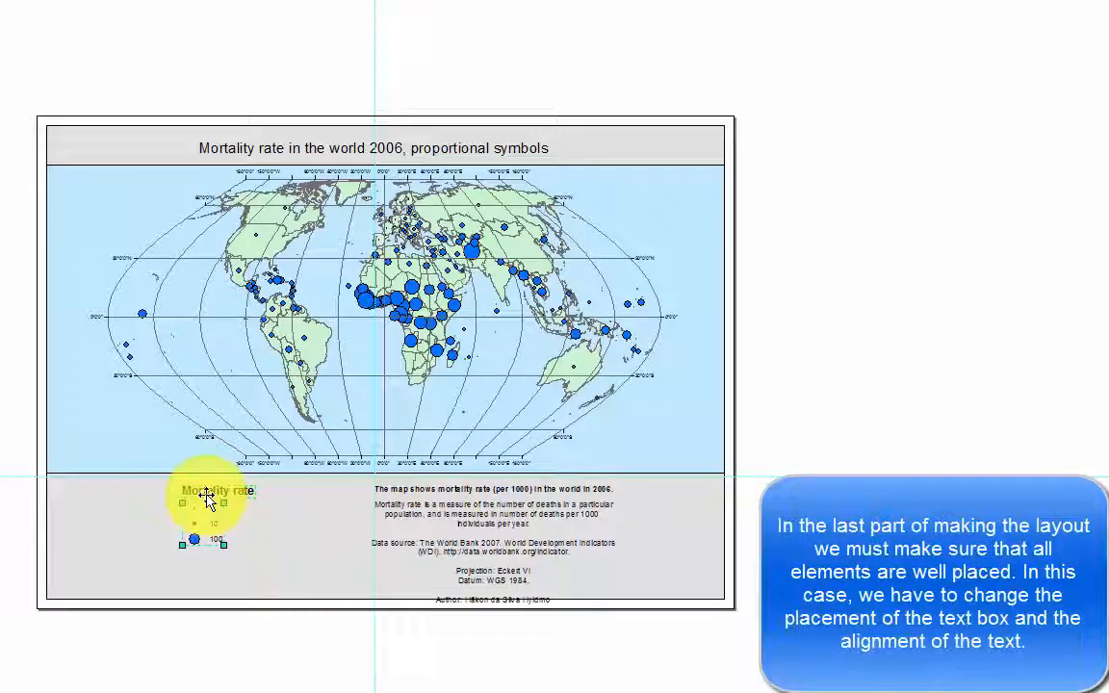
shift+click(208, 494)
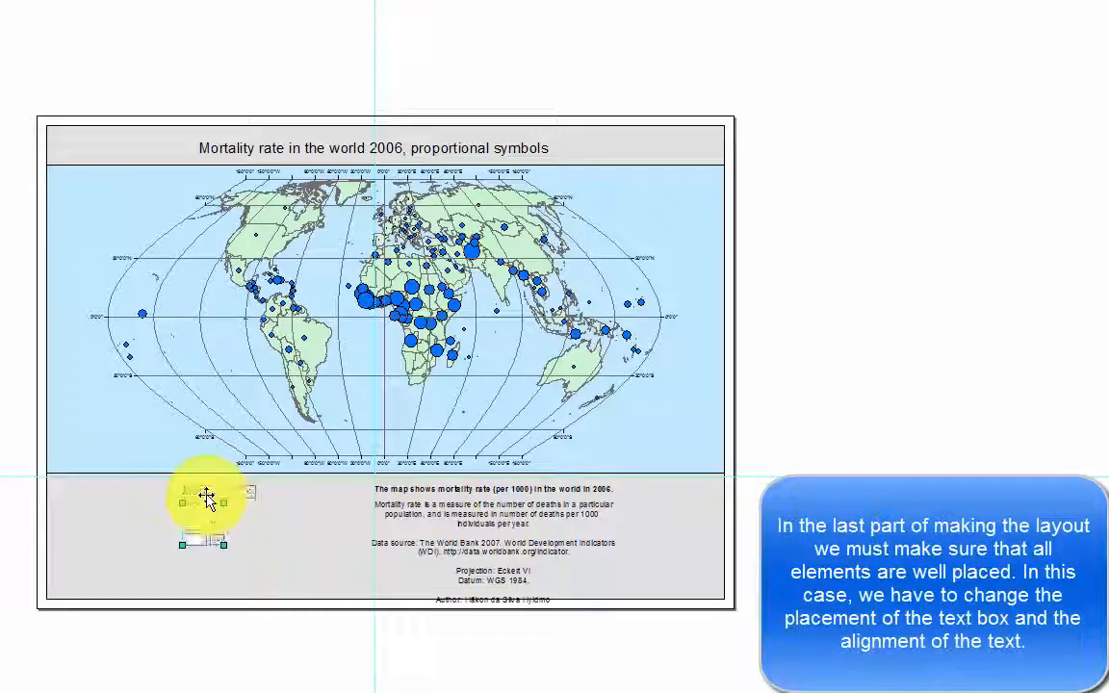
click(456, 489)
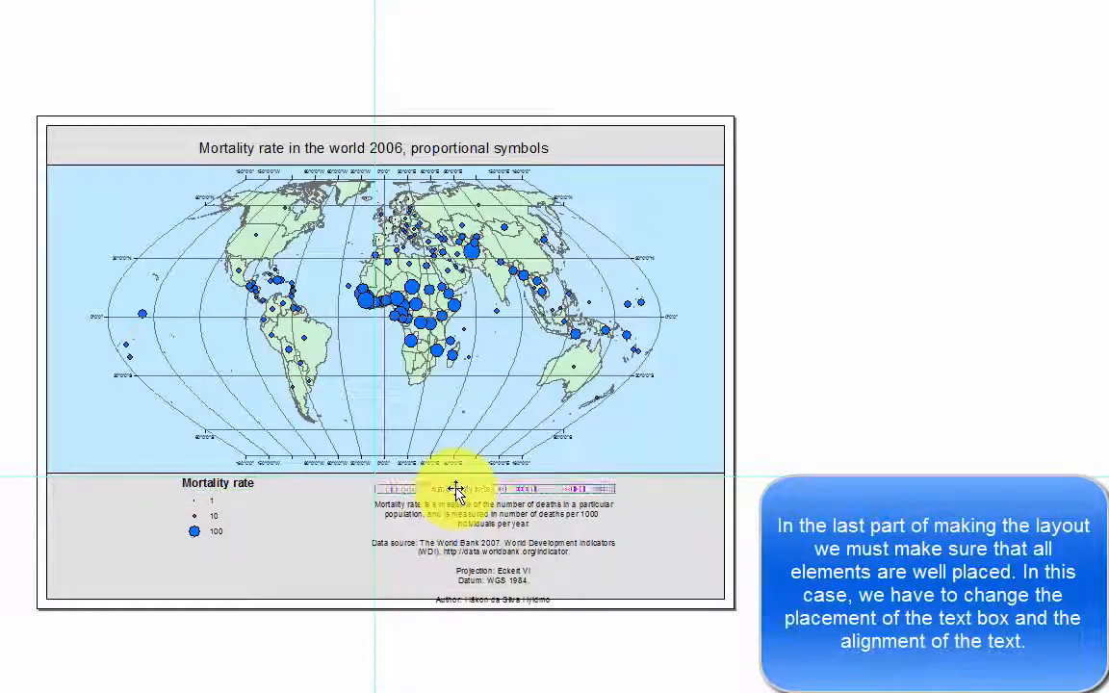
drag(455, 490, 460, 514)
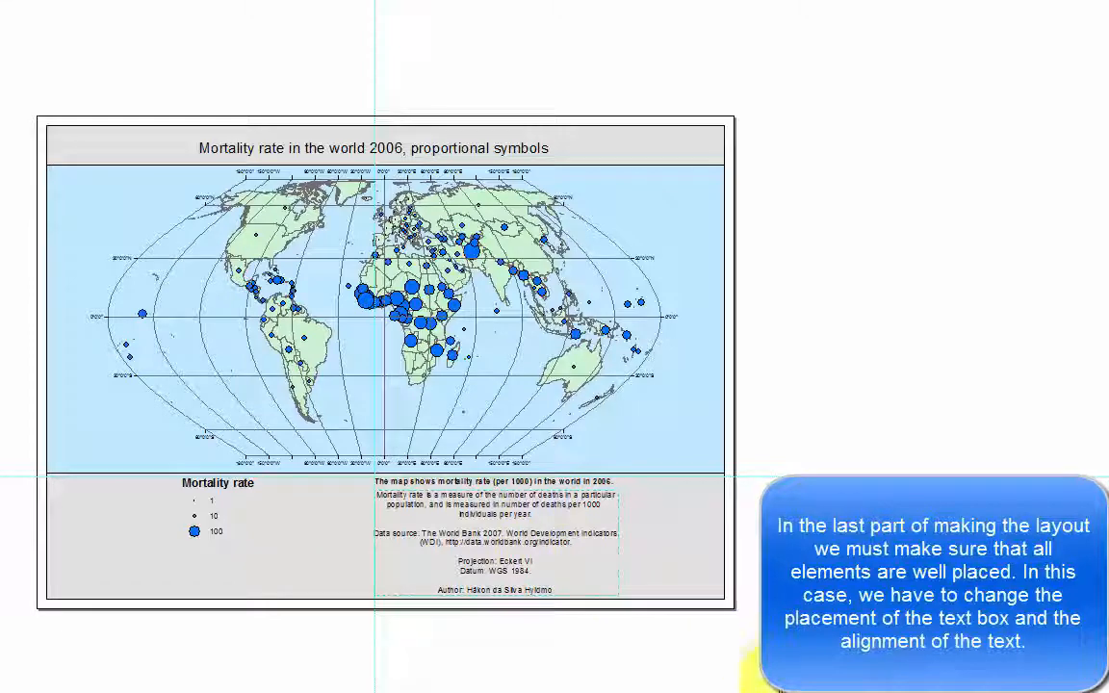
Set the explanatory text box's text alignment to left.
click(500, 550)
double_click(501, 550)
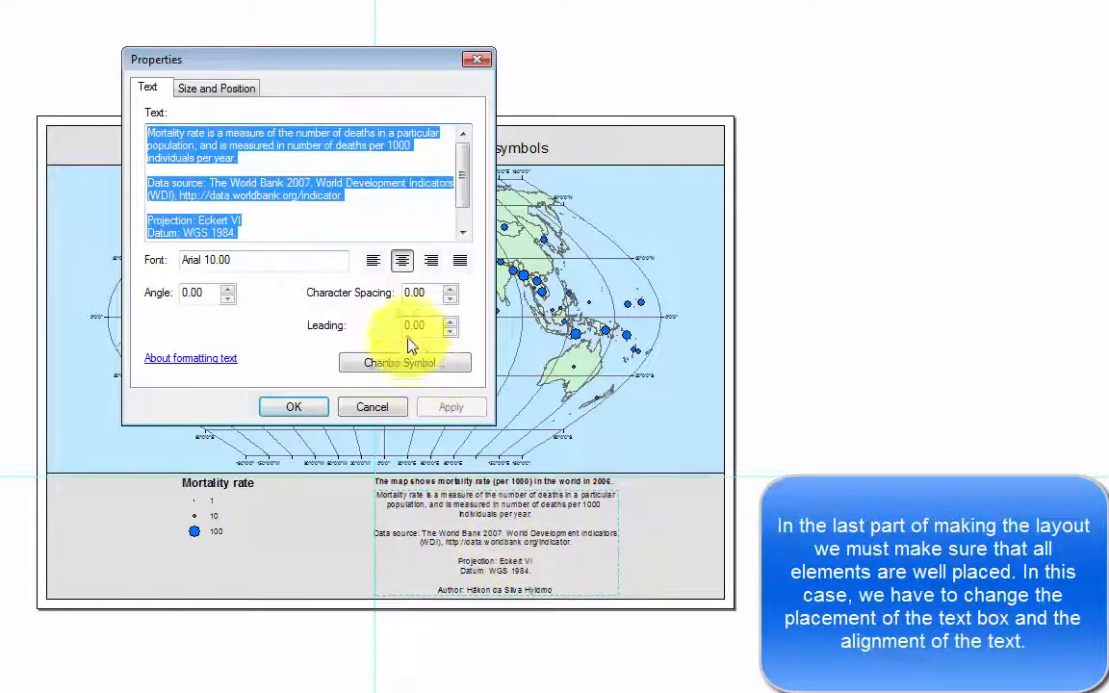
click(376, 268)
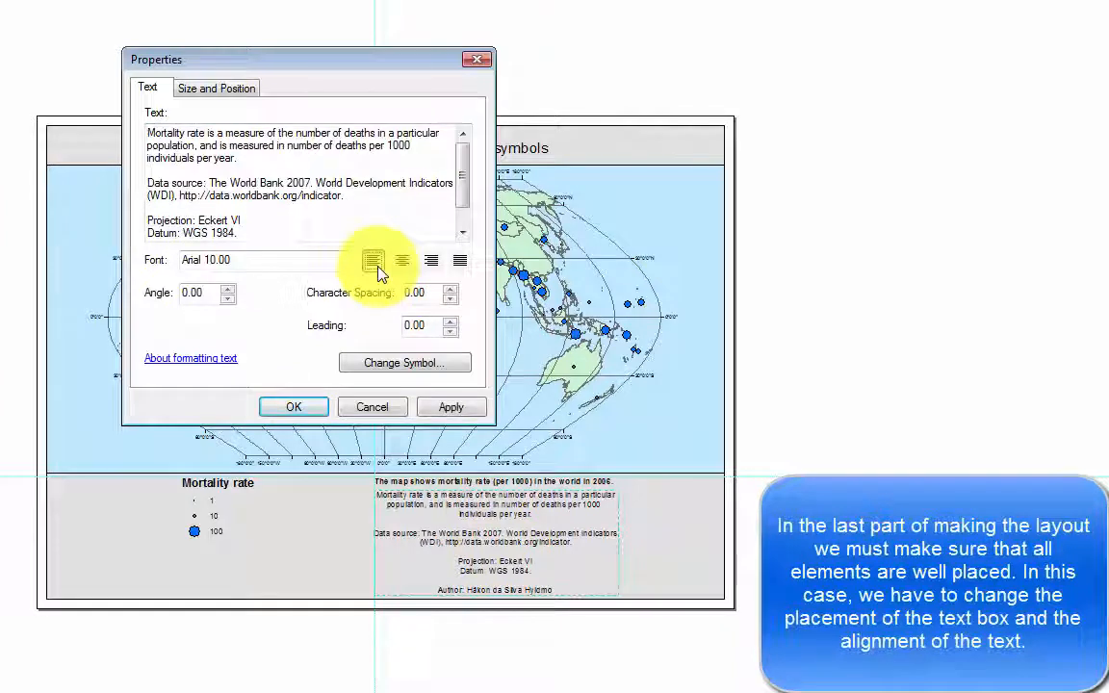
click(279, 414)
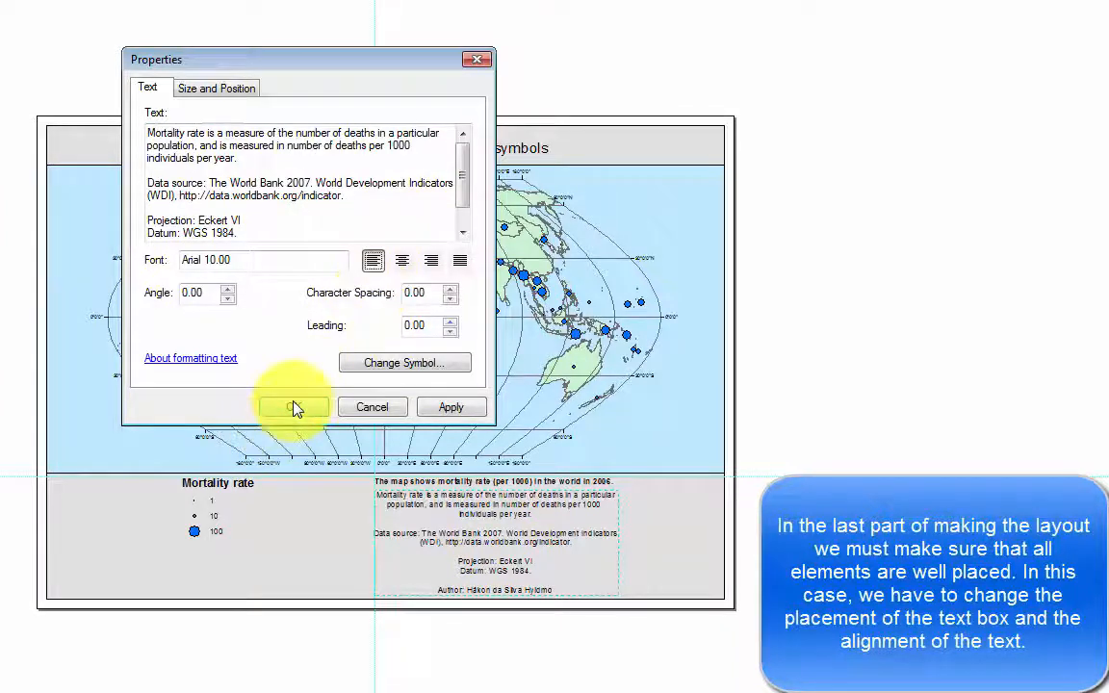
click(437, 410)
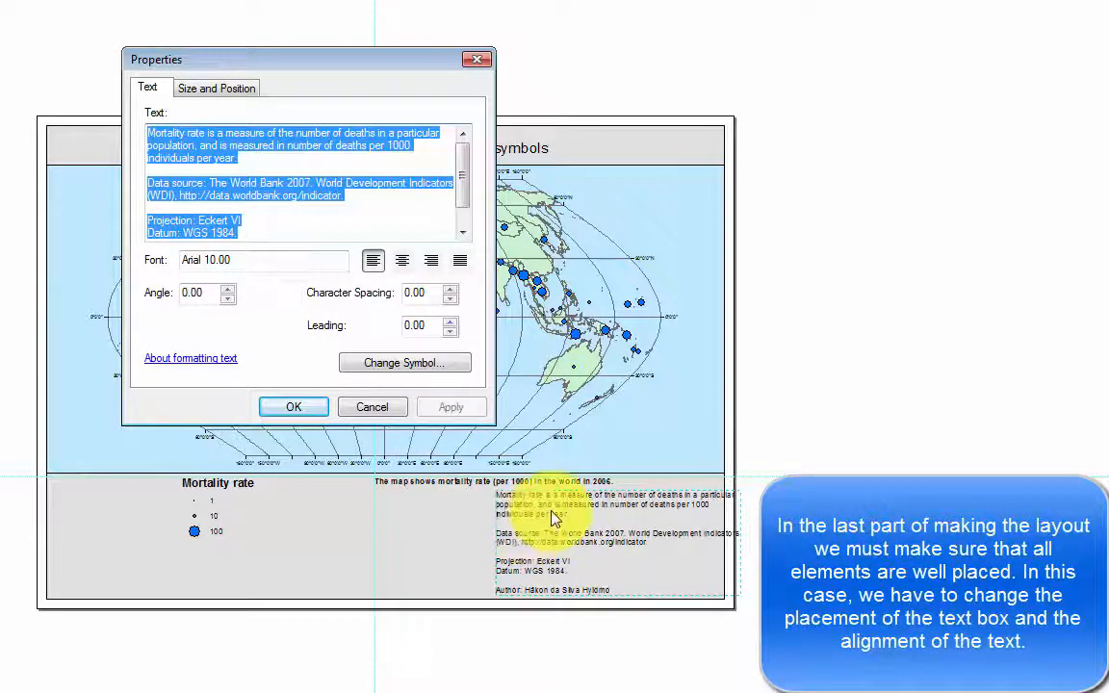
click(294, 407)
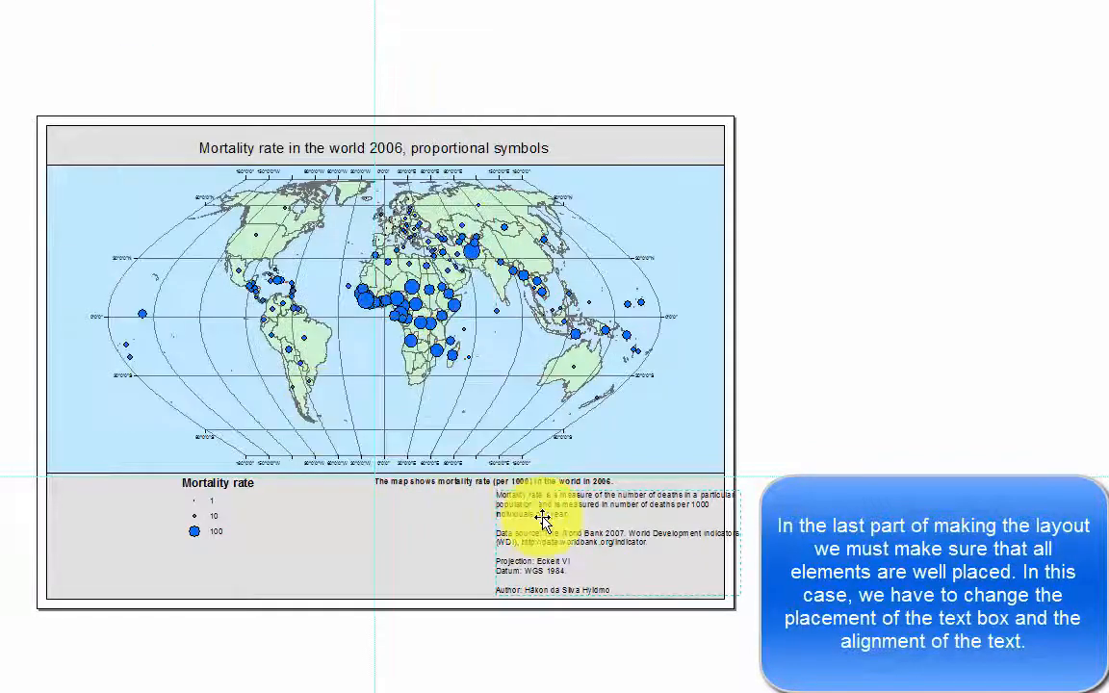
Shift the left-aligned explanatory text box back beneath the subtitle and select the subtitle.
drag(528, 502, 460, 524)
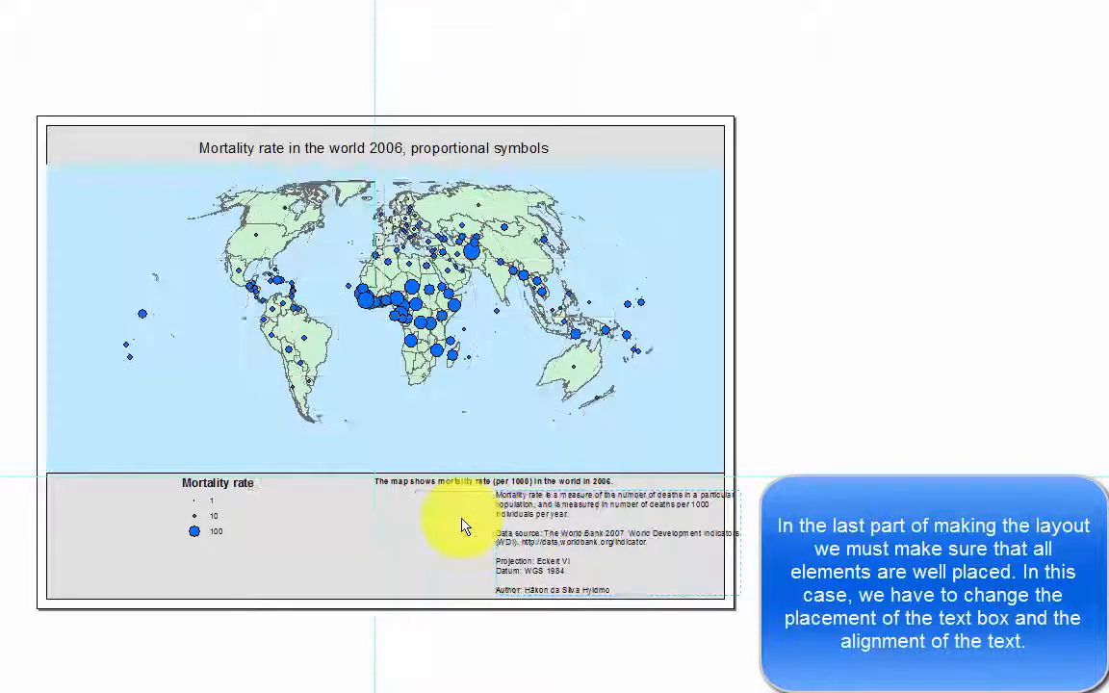
click(468, 483)
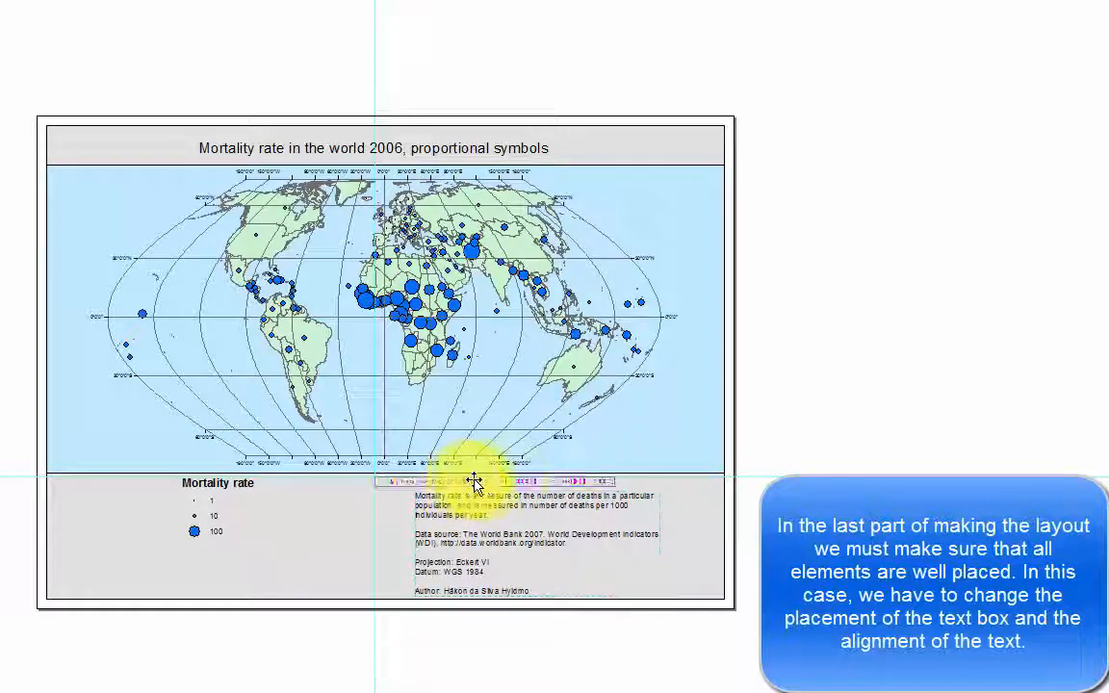